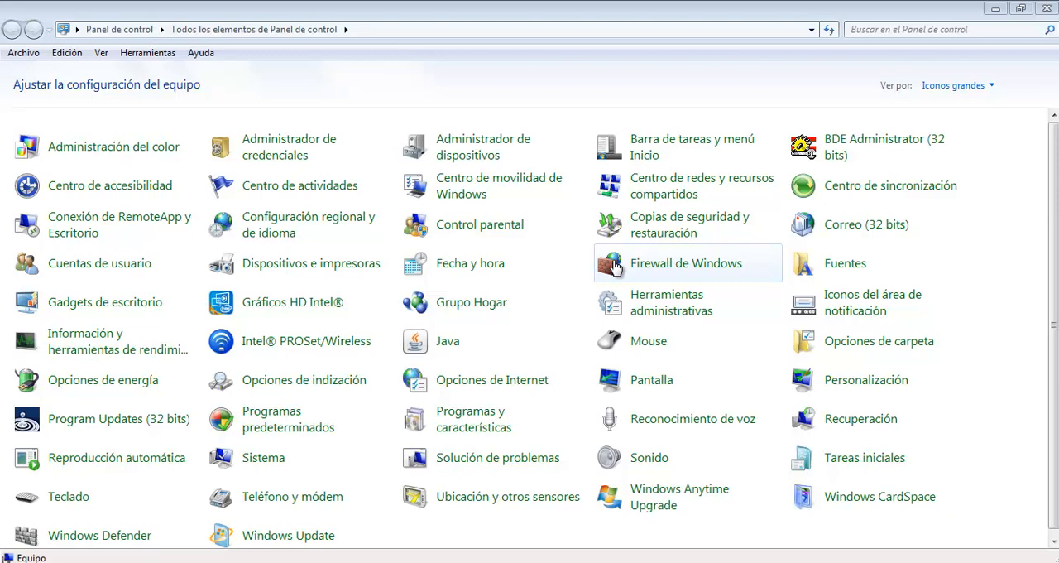
Step: Open Herramientas administrativas from the Control Panel and maximize its window
click(637, 16)
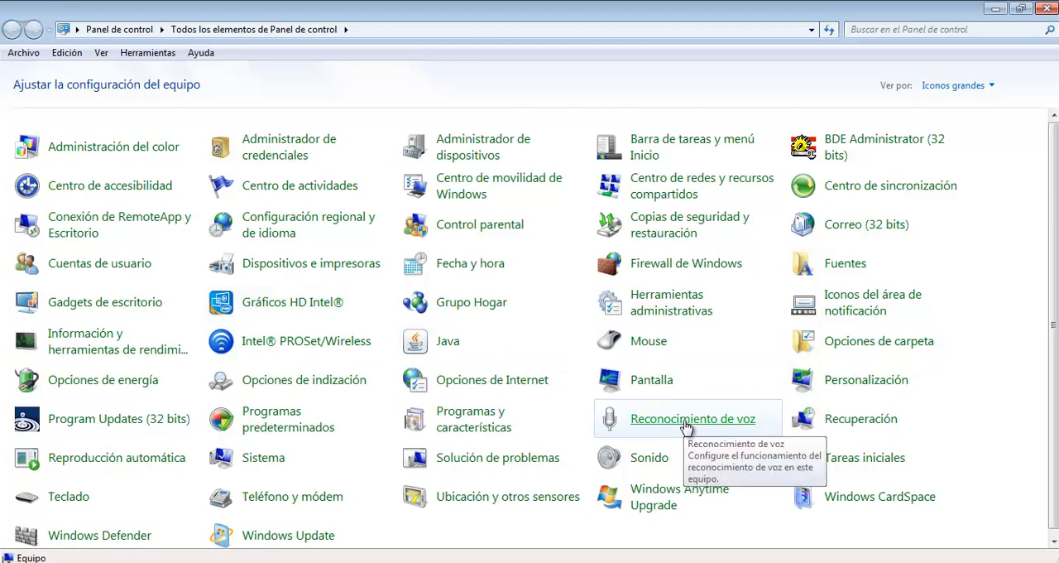
click(677, 309)
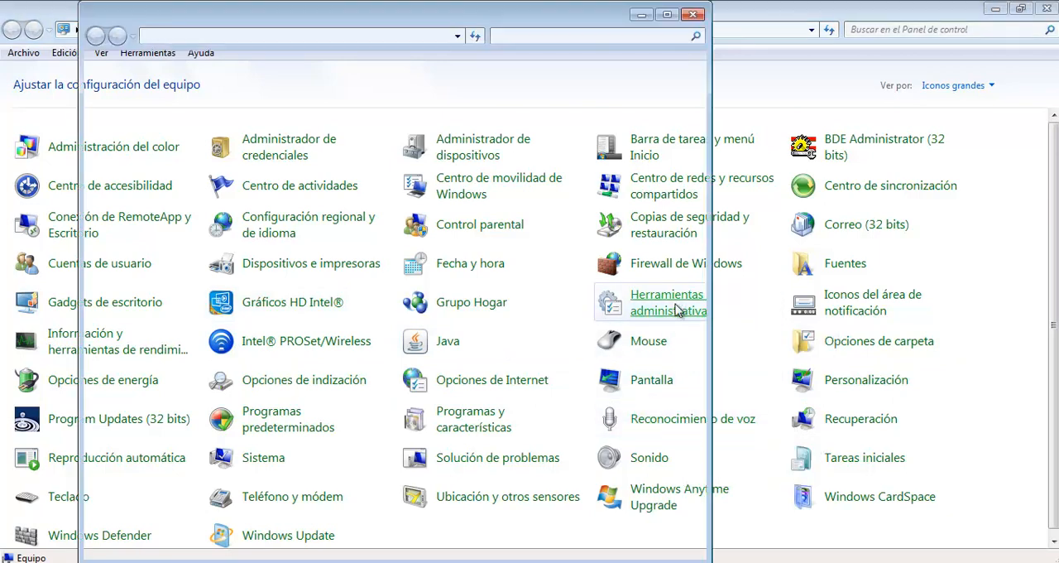
click(667, 14)
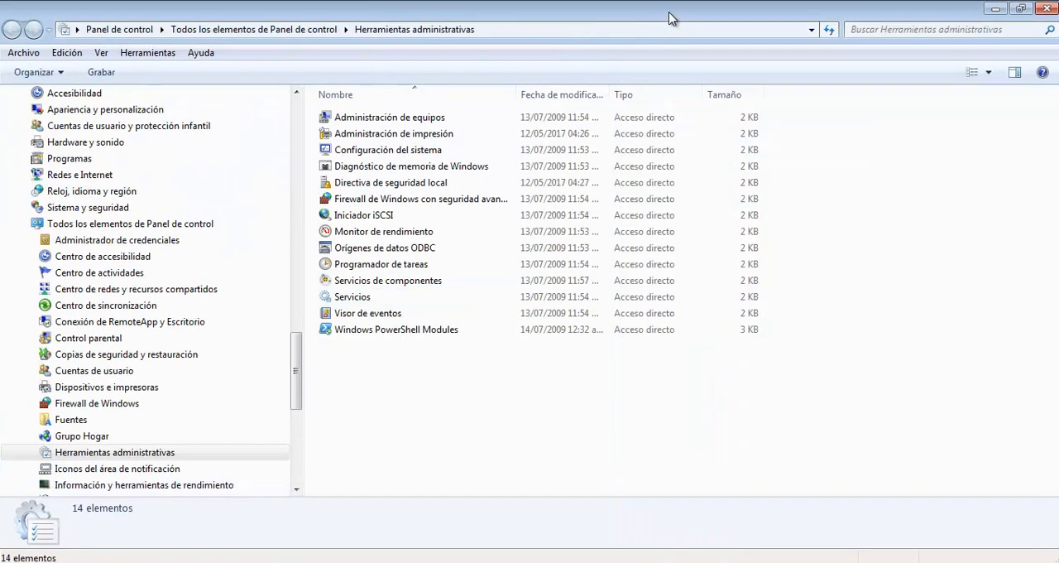
Step: Fit the name and modification date columns to their contents and open Orígenes de datos ODBC
double_click(518, 94)
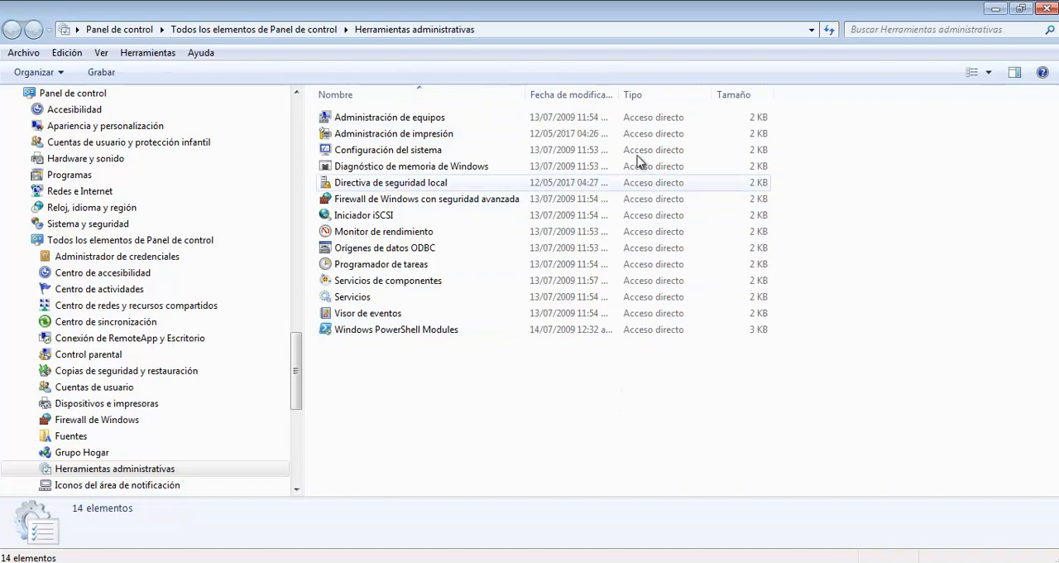
double_click(619, 94)
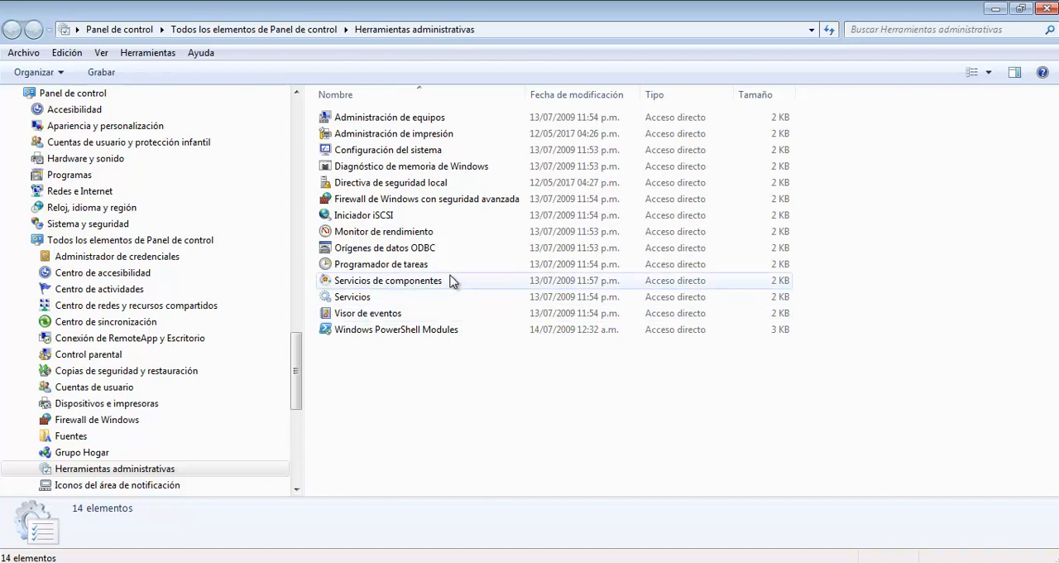
double_click(430, 251)
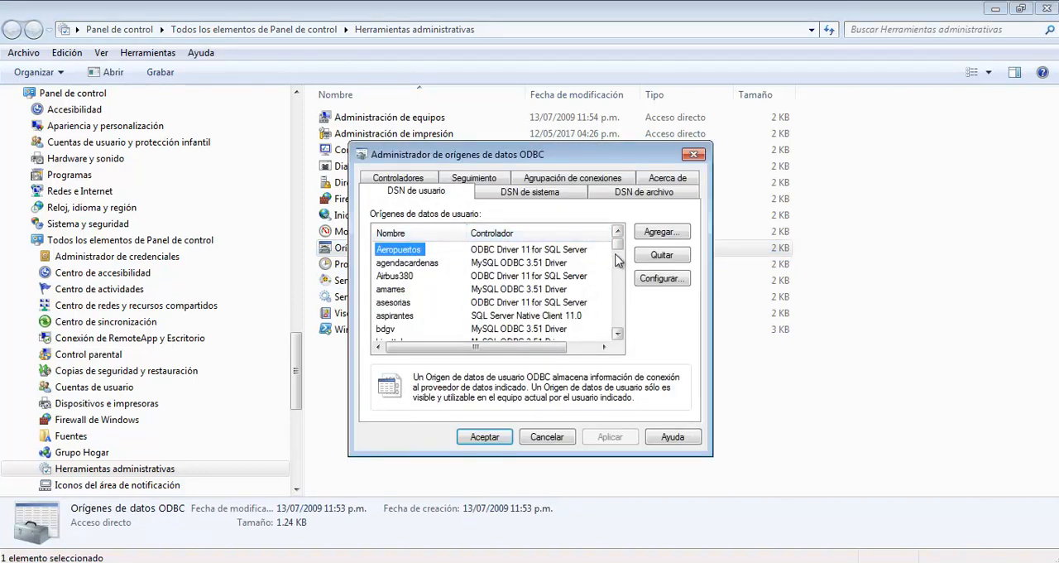
Step: Examine the names and drivers of the first user data sources, including cancionero and Cine_SQLServer
scroll(621, 333, down, 15)
scroll(621, 331, up, 15)
scroll(627, 320, down, 10)
drag(624, 313, 633, 239)
mouse_move(619, 241)
mouse_down()
mouse_move(617, 313)
mouse_move(621, 235)
mouse_up()
click(488, 259)
click(414, 251)
click(500, 258)
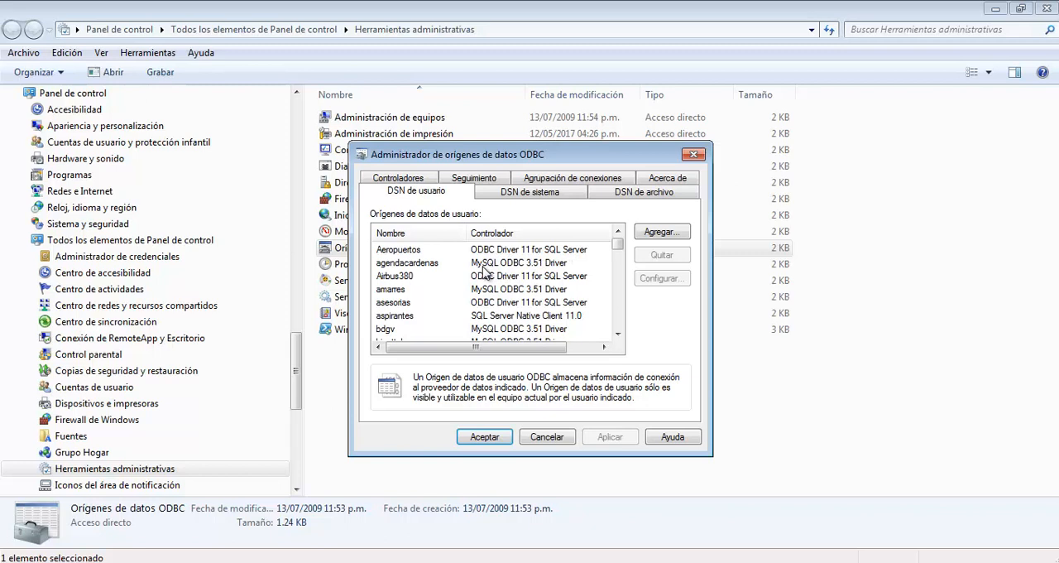
click(621, 290)
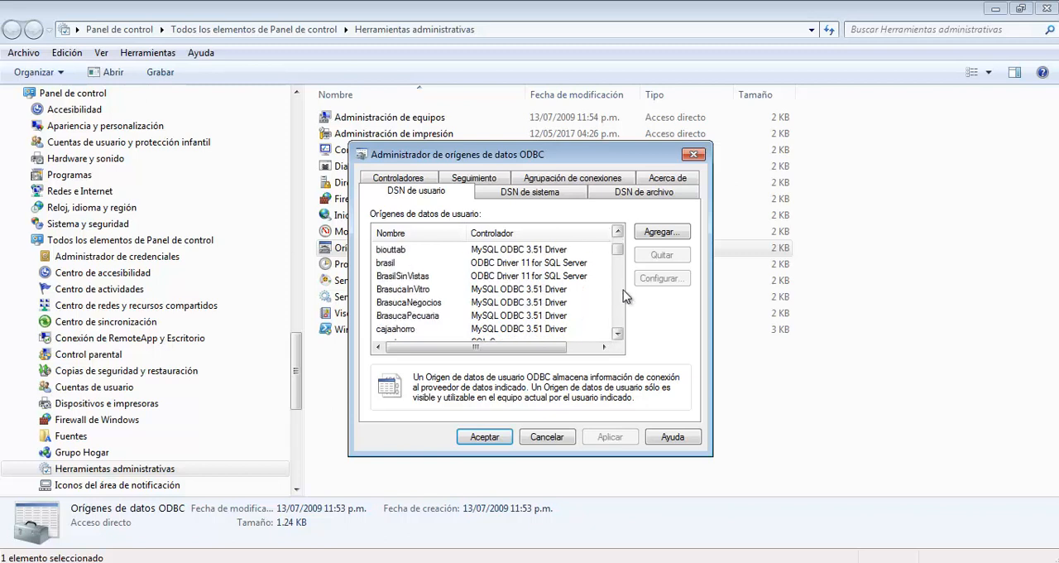
click(623, 291)
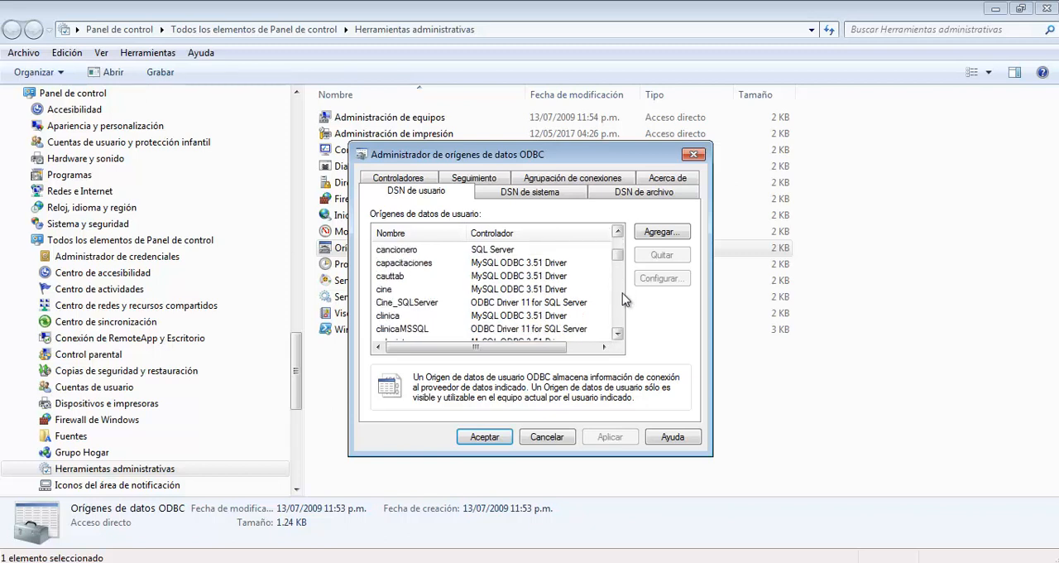
click(418, 250)
click(500, 251)
click(439, 306)
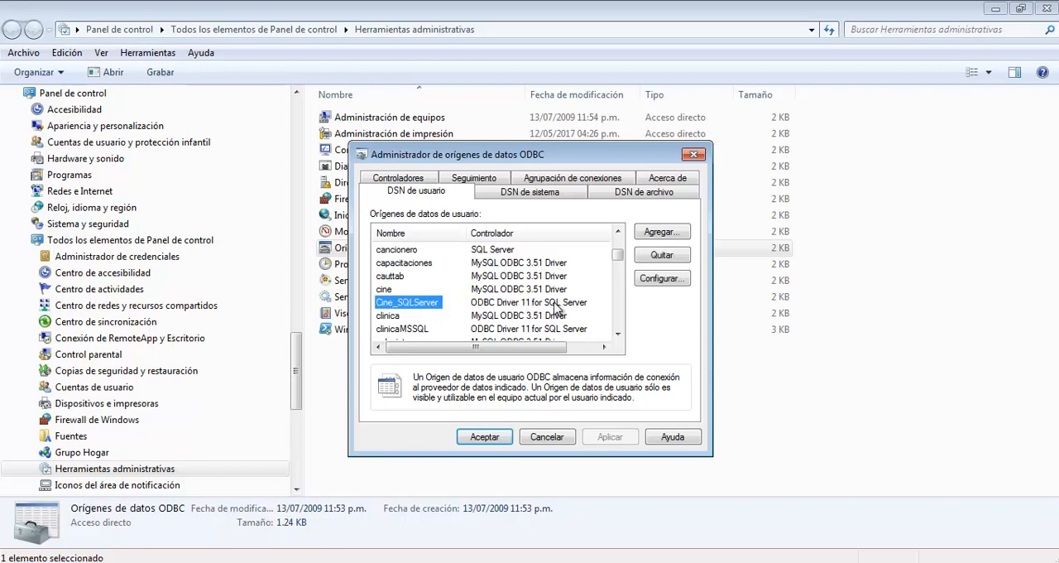
click(487, 258)
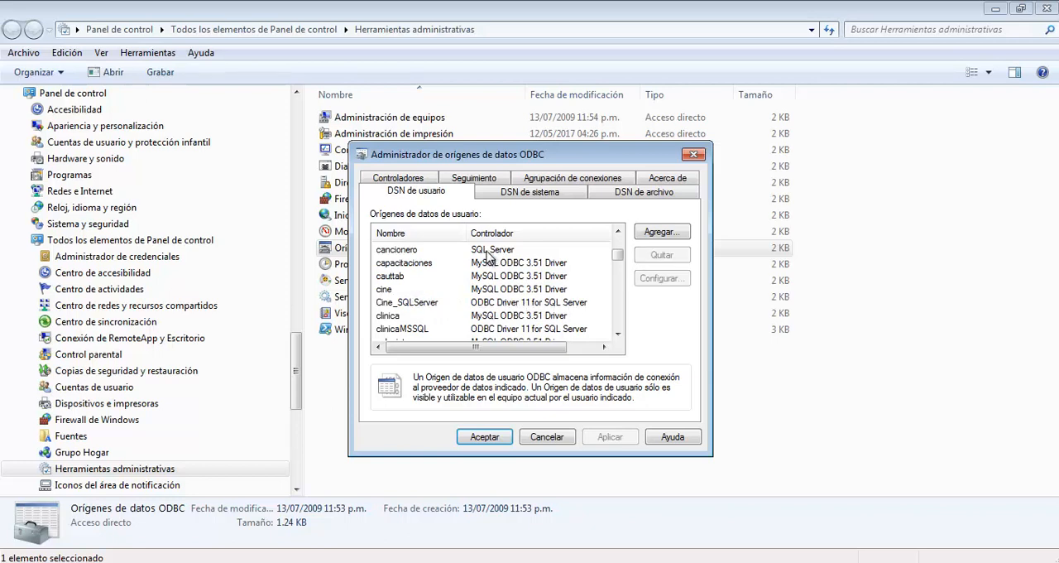
Step: Look through the rest of the user data sources for other driver types, such as the MS Access Database entry
click(620, 313)
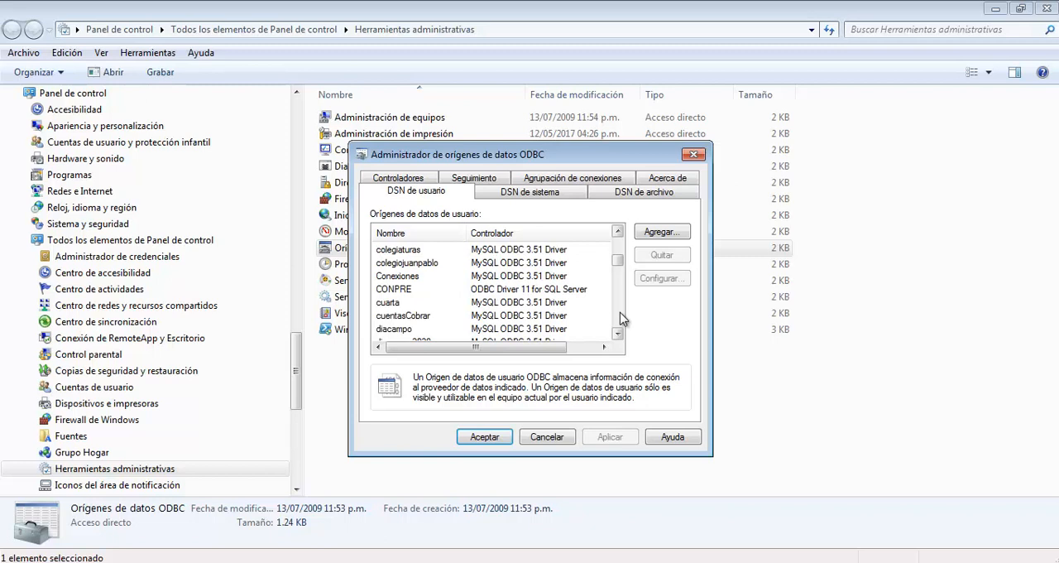
click(621, 319)
click(621, 318)
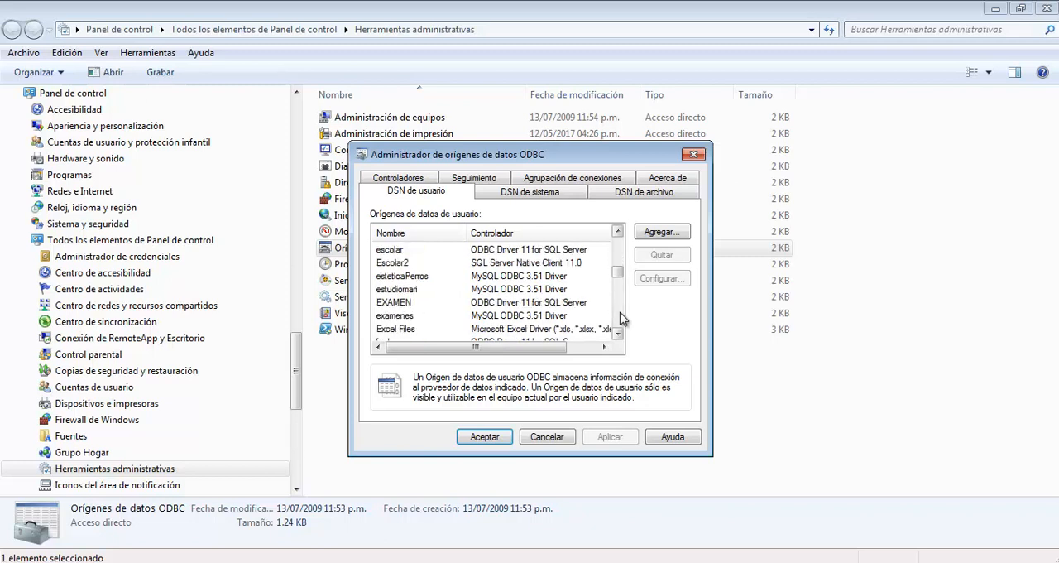
click(622, 319)
click(621, 318)
click(621, 319)
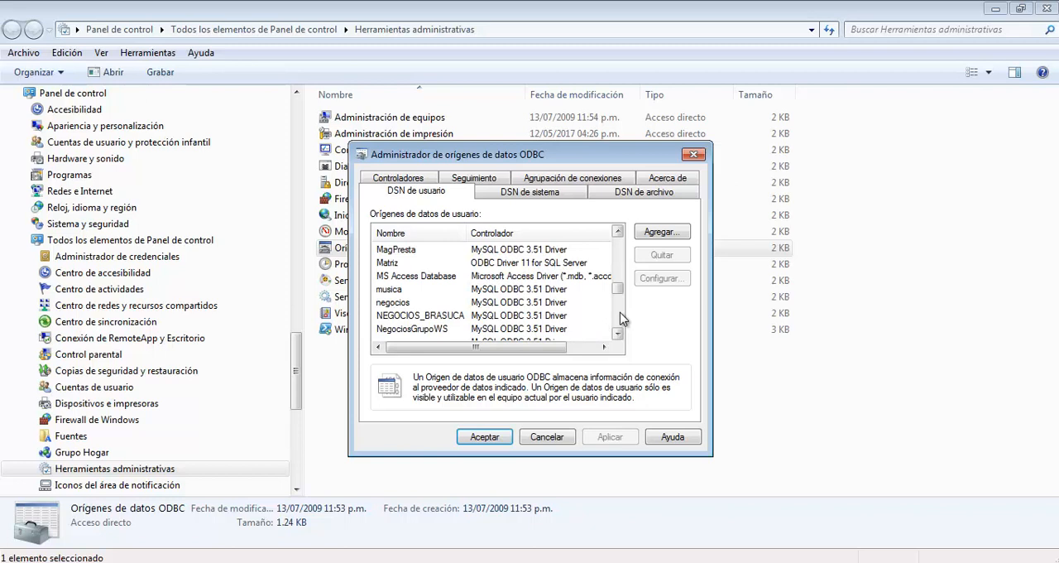
click(448, 279)
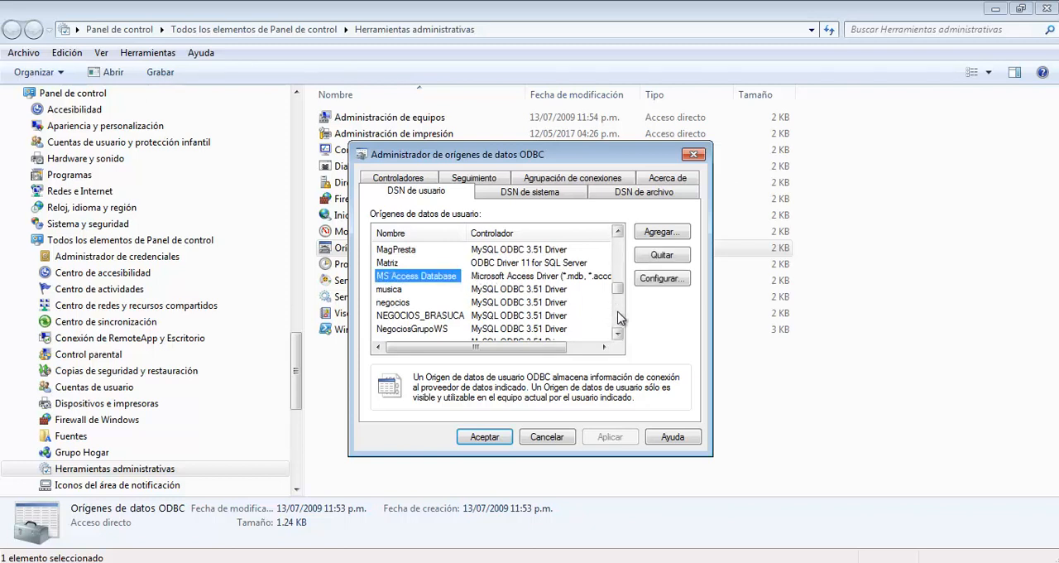
scroll(621, 318, down, 7)
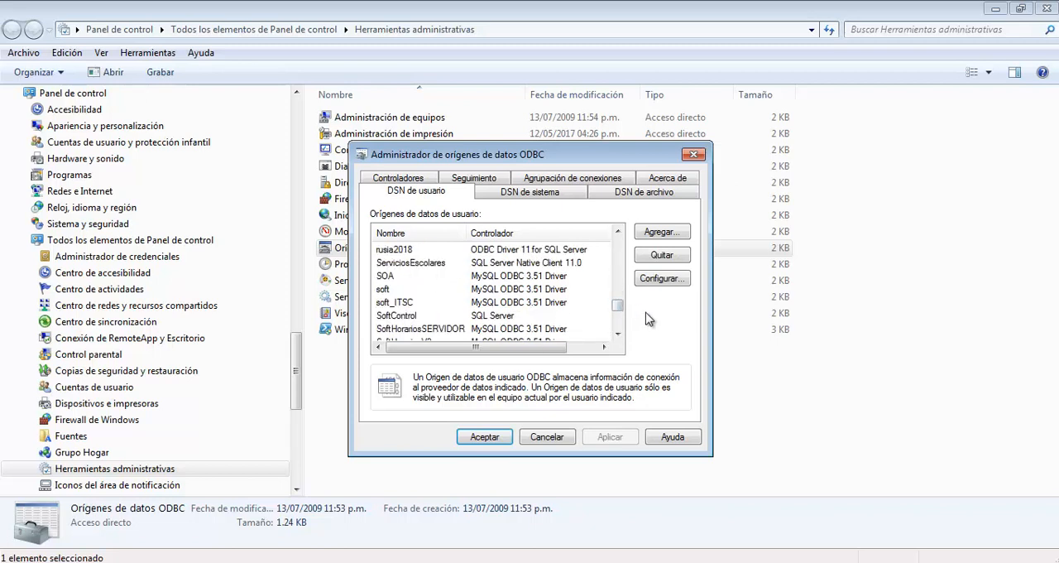
Step: Start a new user data source with ODBC Driver 11 for SQL Server and move the wizard up for a clear view
click(666, 233)
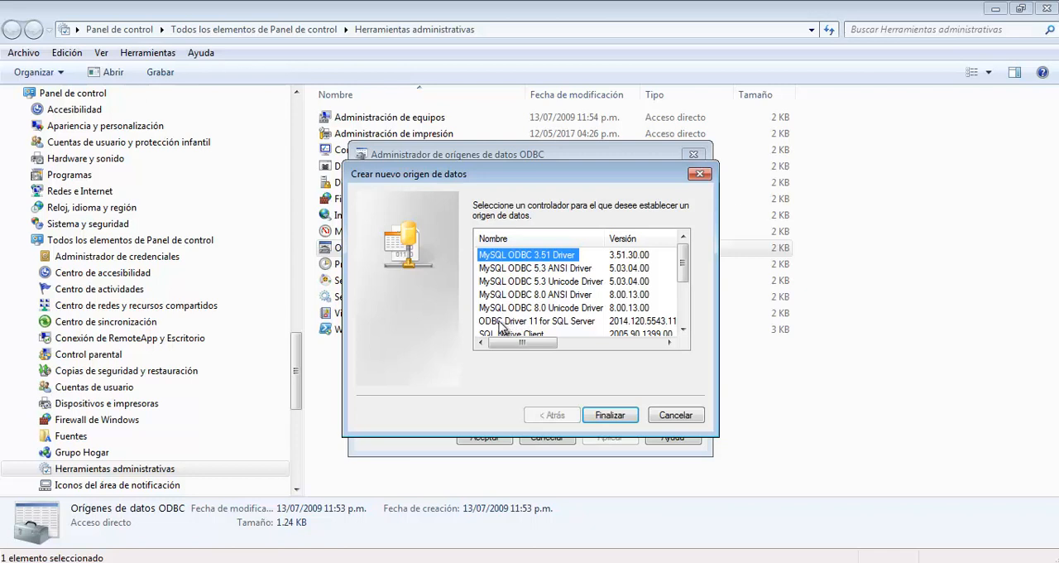
click(500, 321)
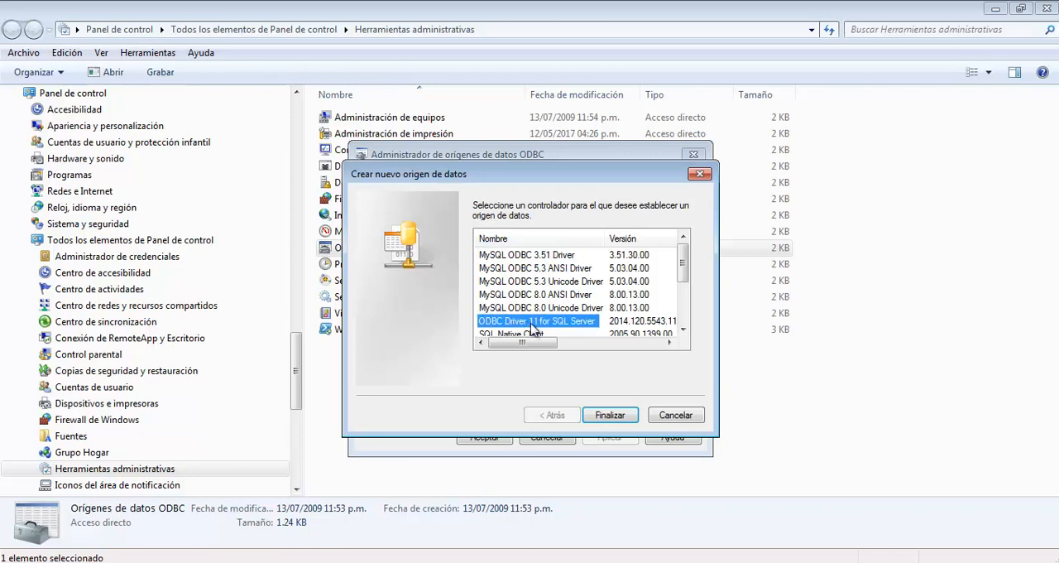
click(610, 414)
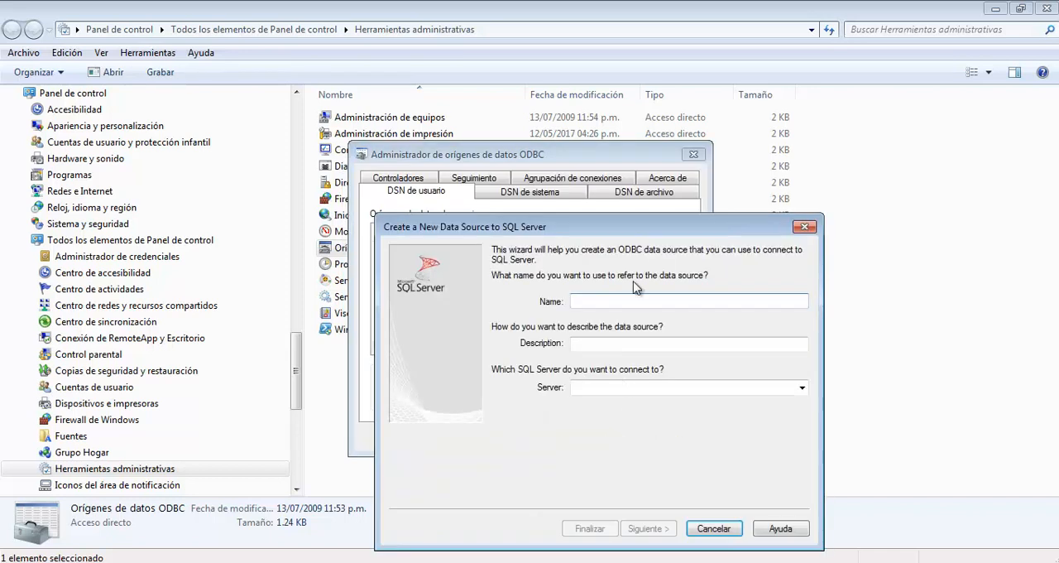
drag(630, 235, 565, 159)
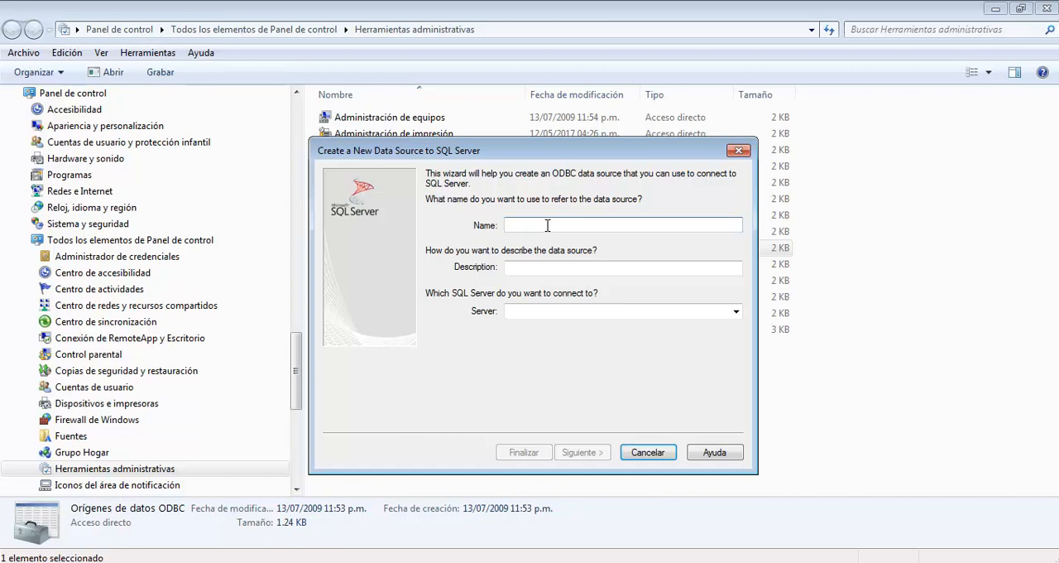
Step: Name the data source futbol, set its server to "." and continue to the authentication settings
text(fu)
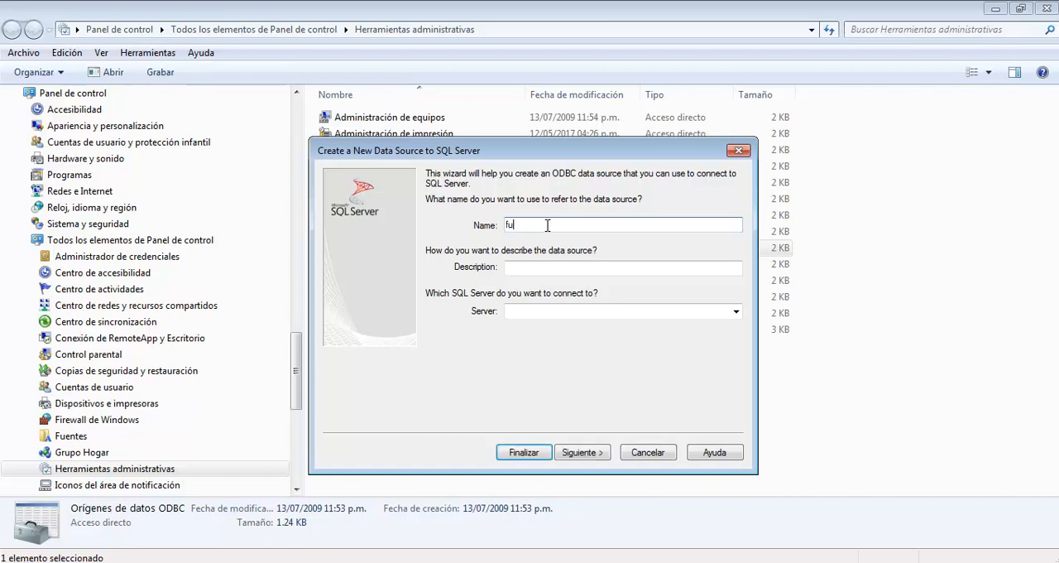
text(tbol)
double_click(543, 225)
click(571, 224)
click(544, 267)
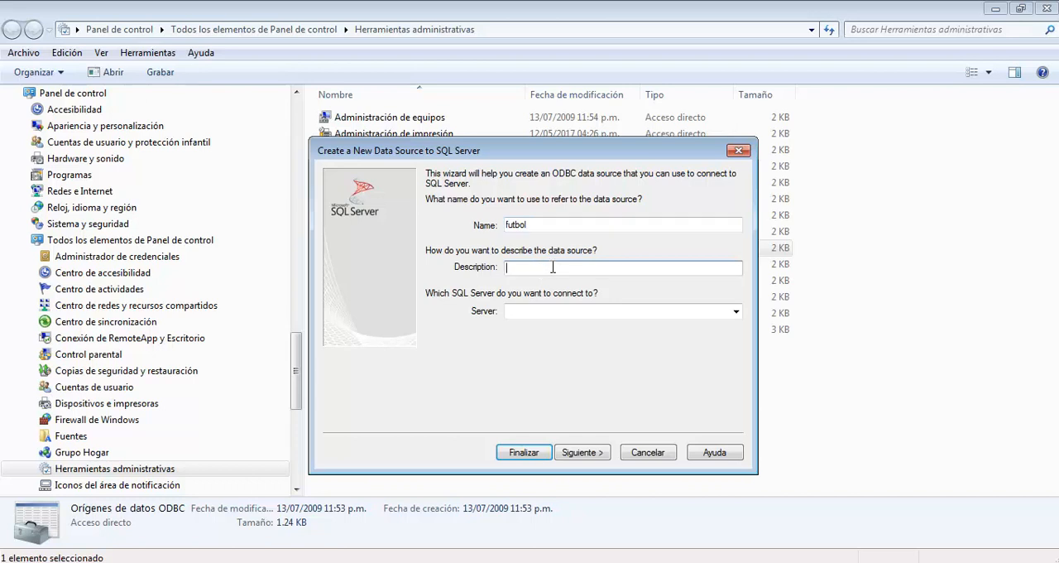
click(540, 311)
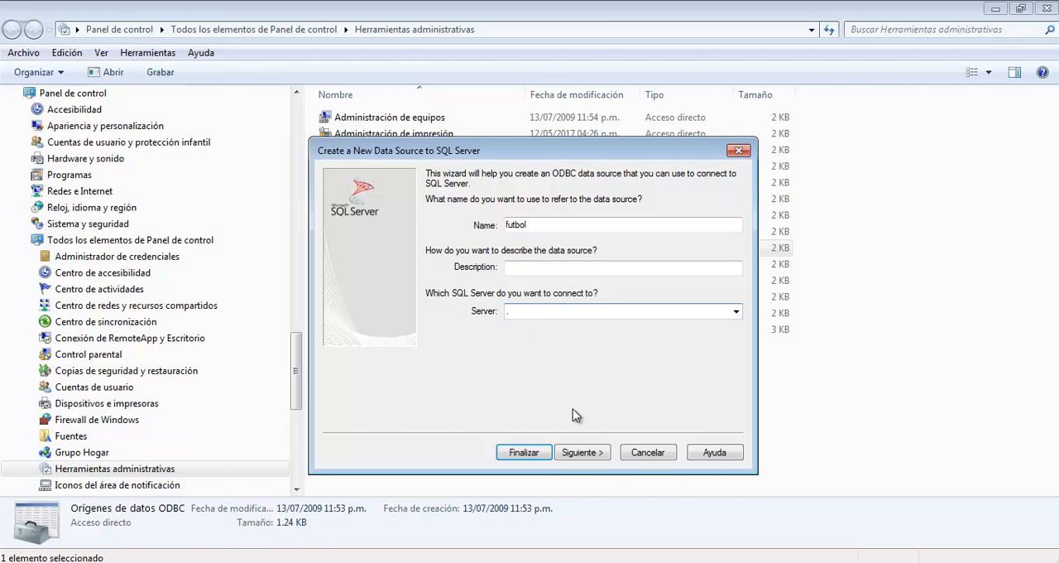
click(583, 453)
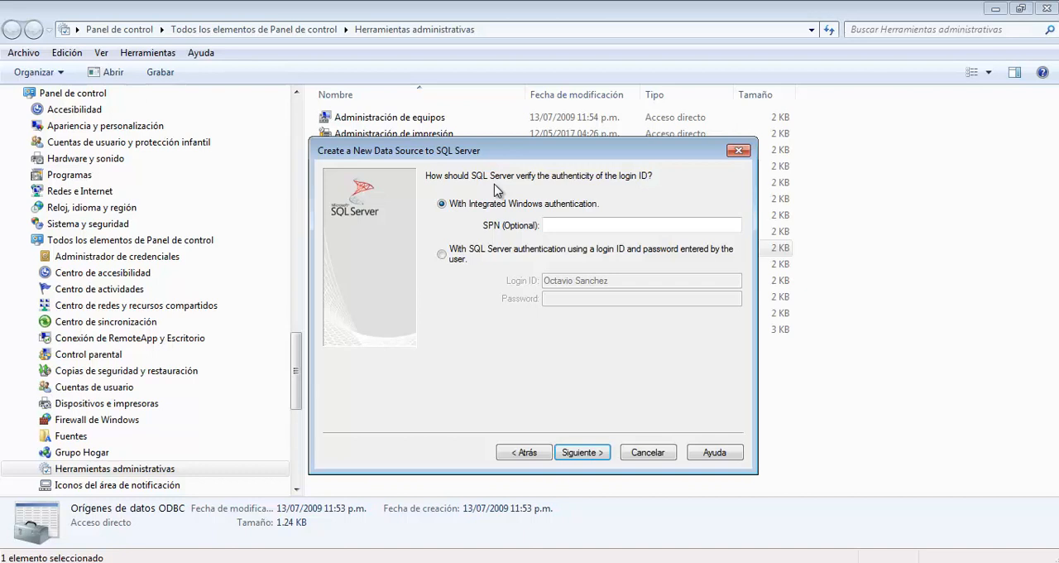
click(442, 255)
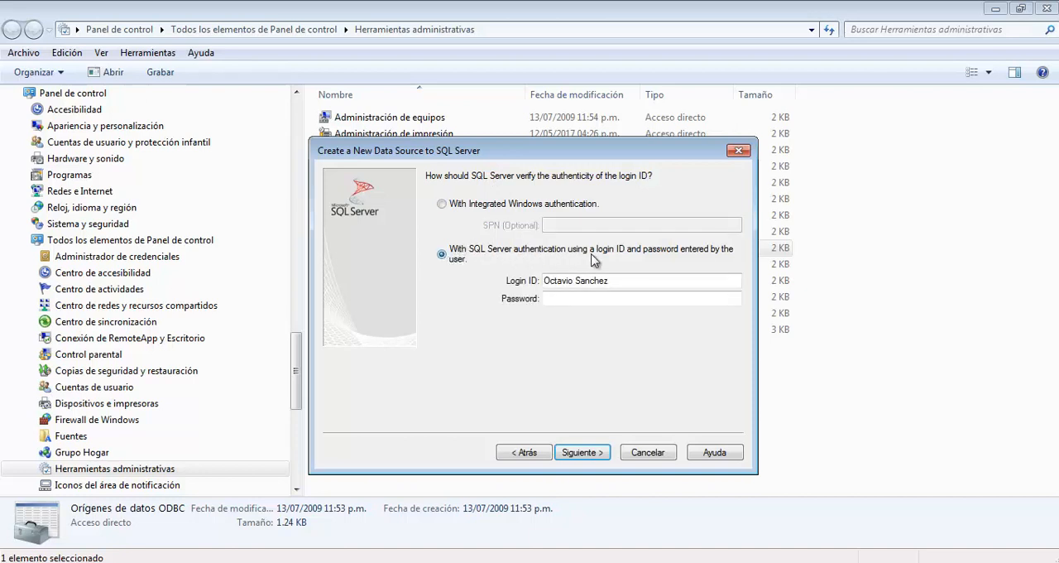
drag(625, 281, 542, 281)
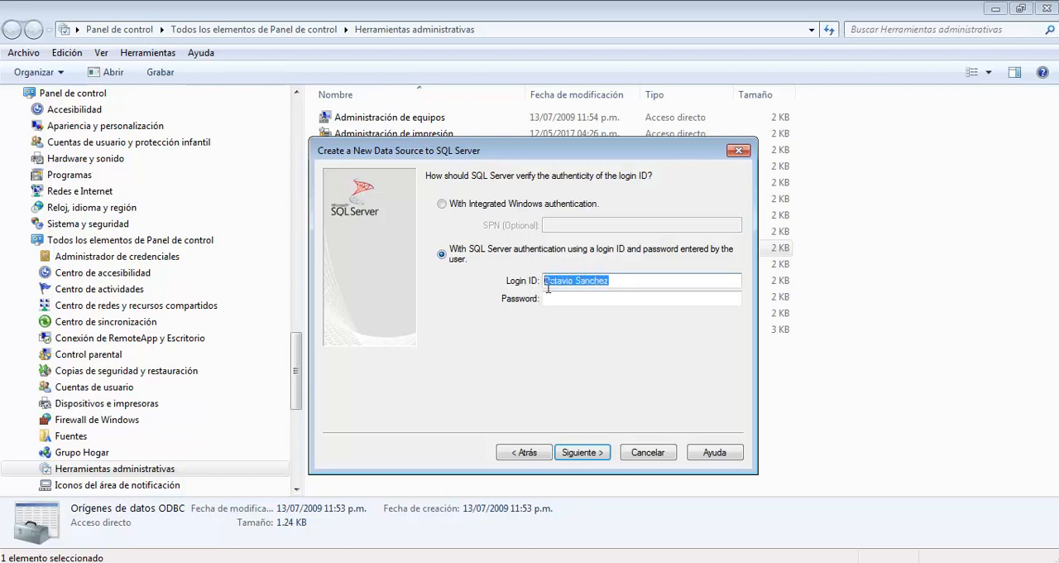
click(585, 298)
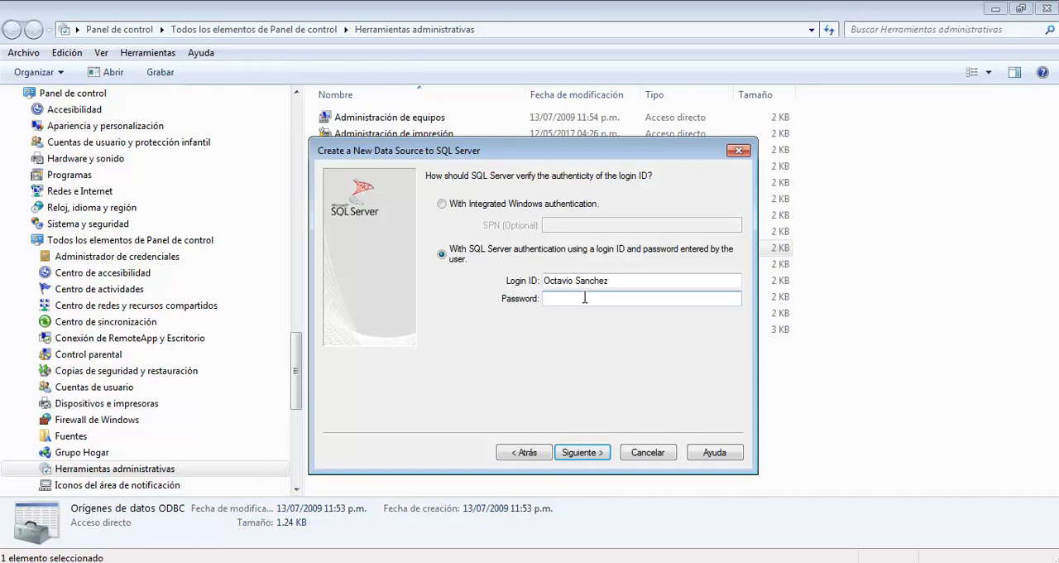
click(467, 210)
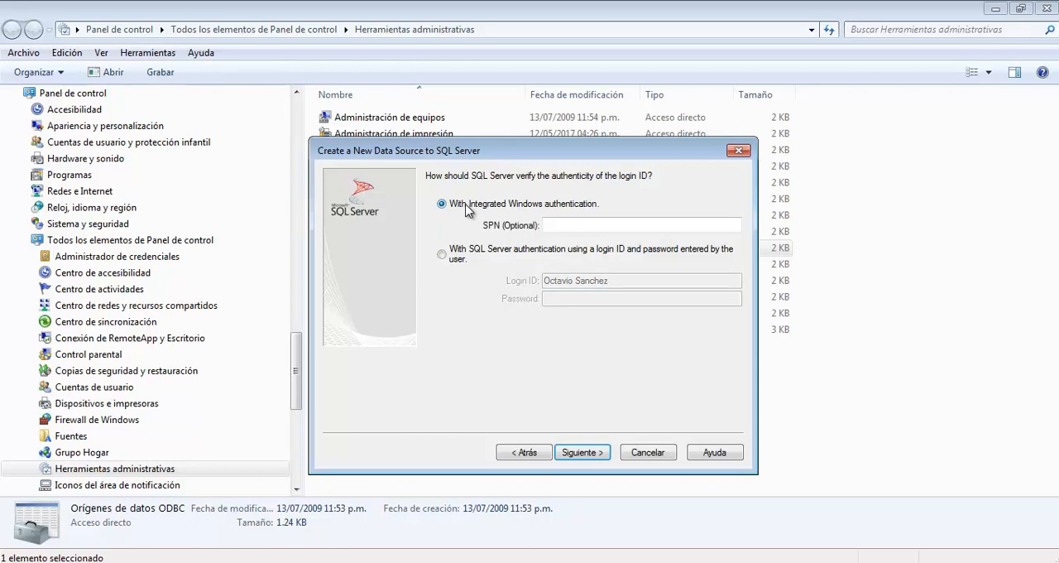
Step: Accept Integrated Windows authentication and change the data source's default database to fut
click(582, 452)
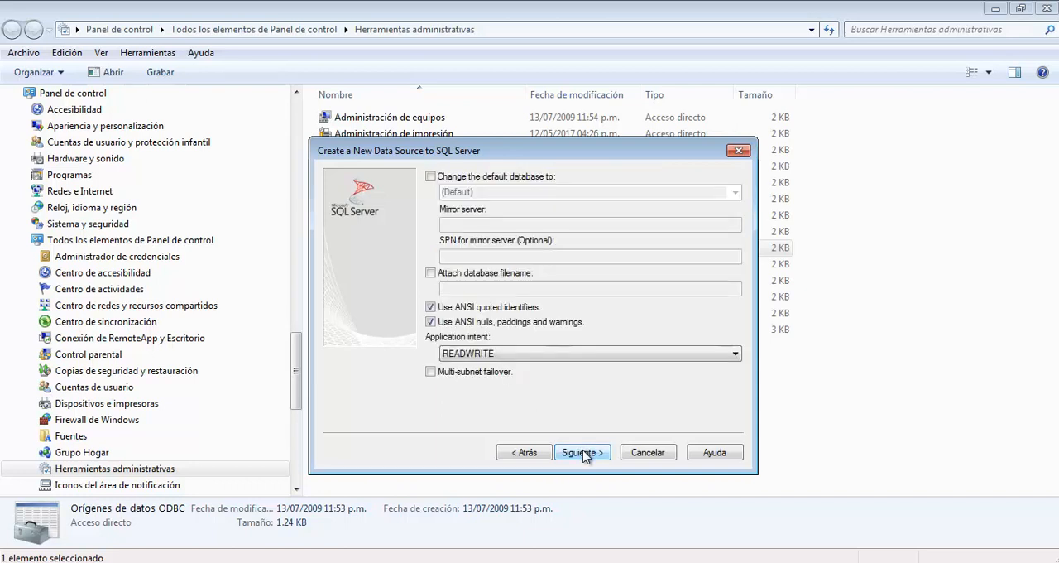
click(490, 184)
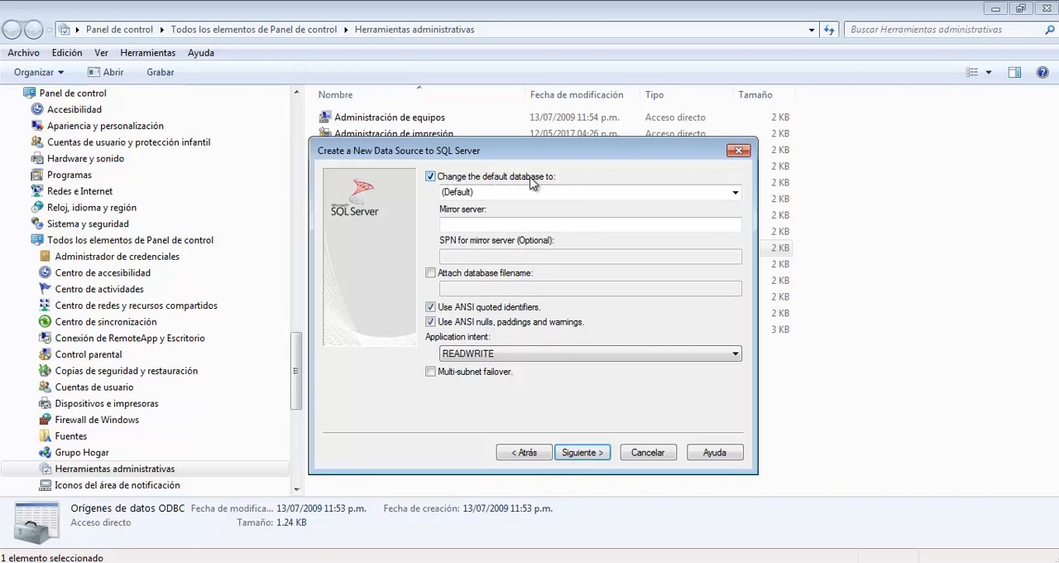
click(736, 193)
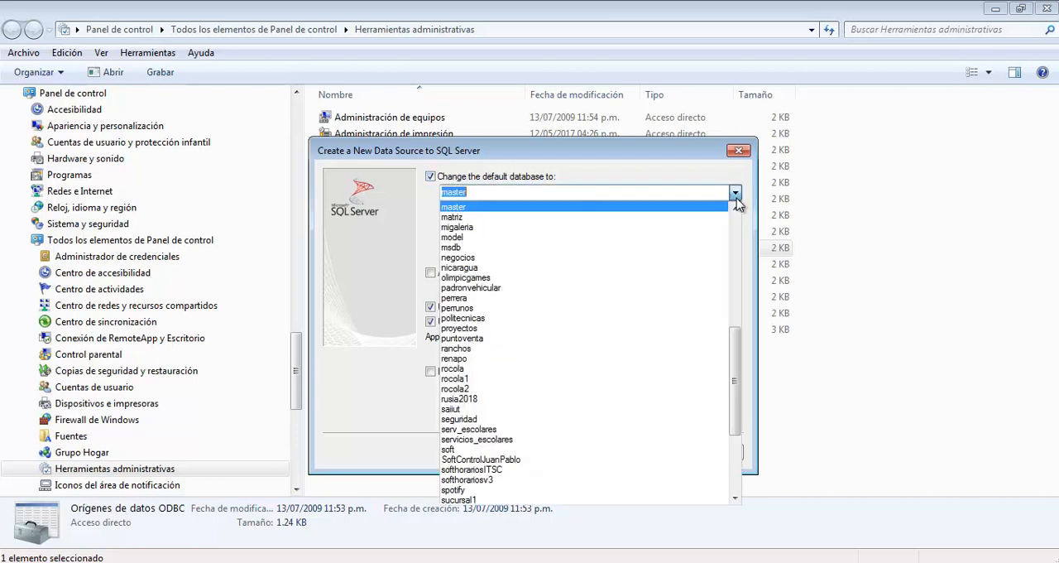
drag(736, 345, 737, 232)
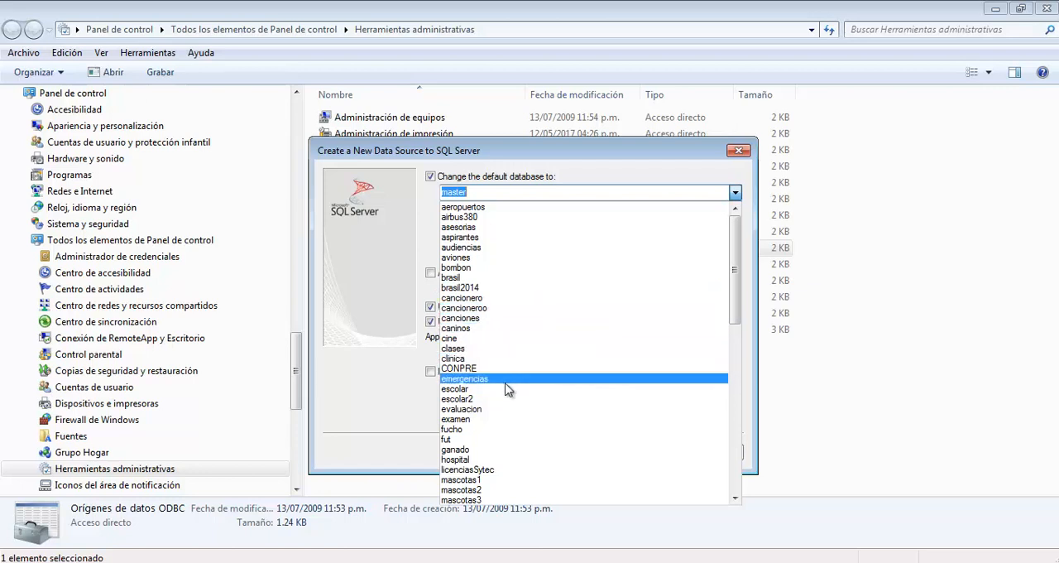
click(501, 440)
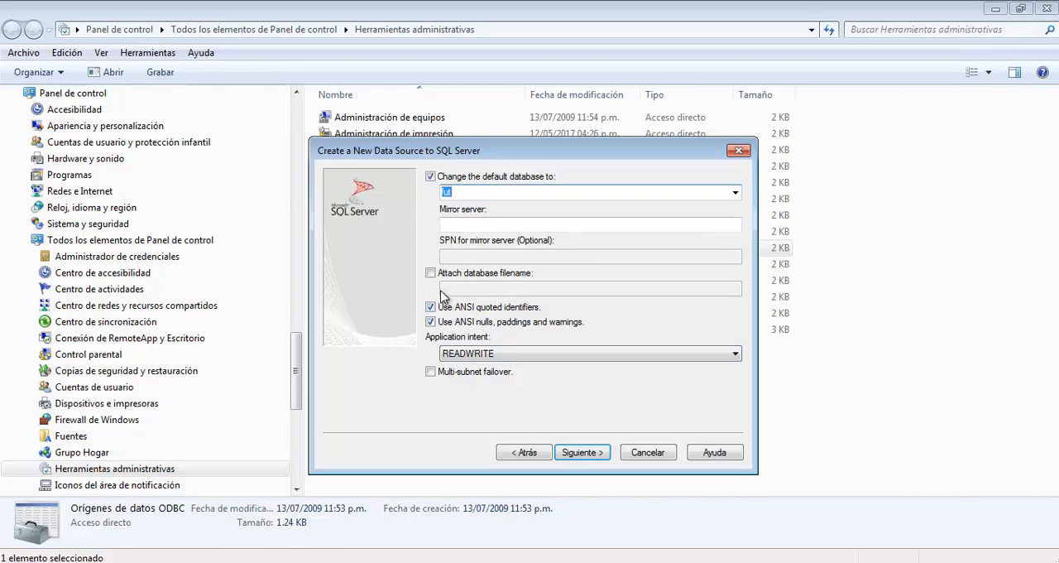
click(489, 356)
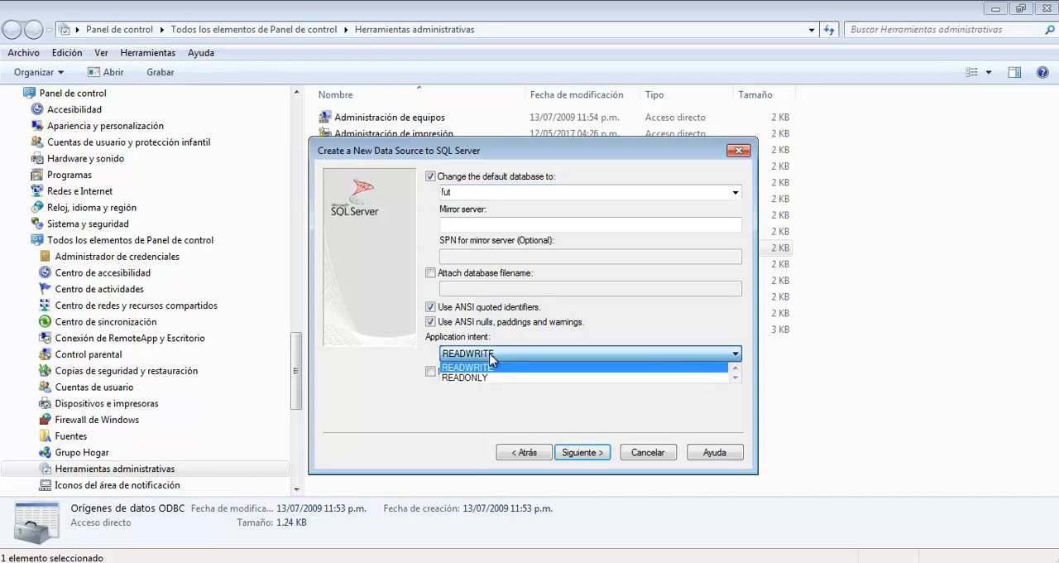
click(395, 344)
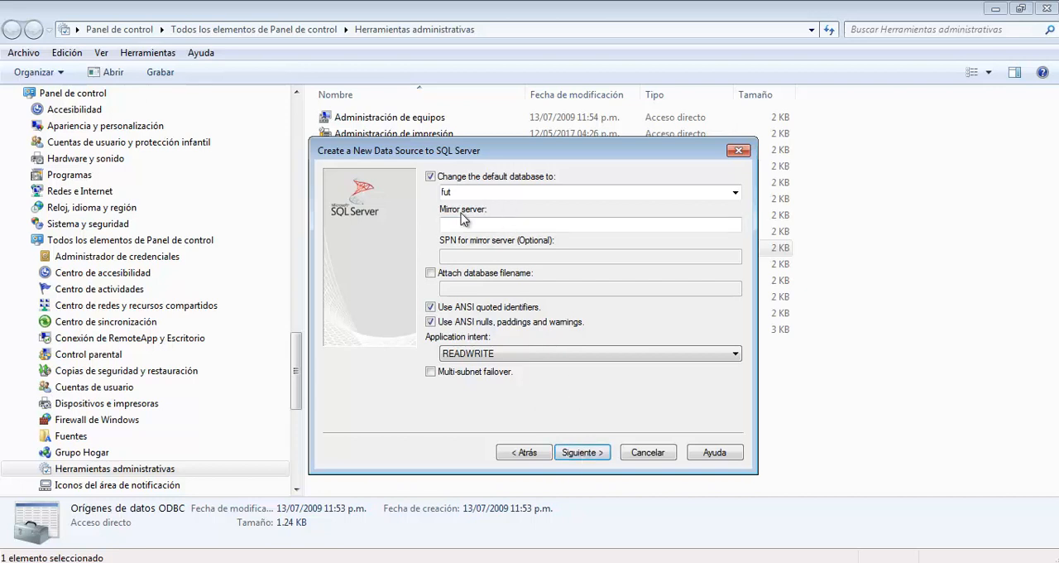
Step: Finish the data source wizard with the remaining default options and review the configuration summary for futbol
click(581, 453)
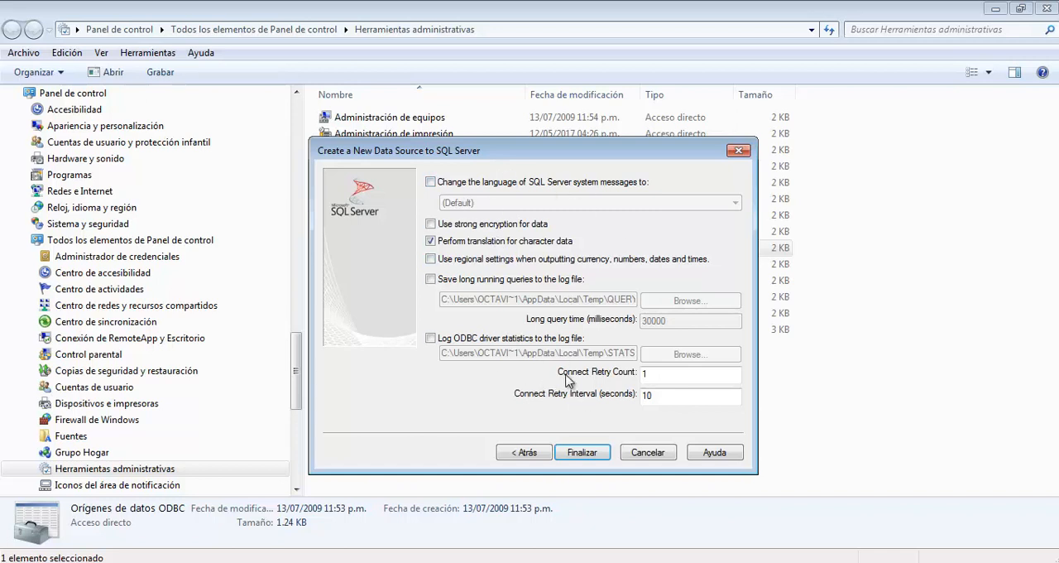
click(592, 455)
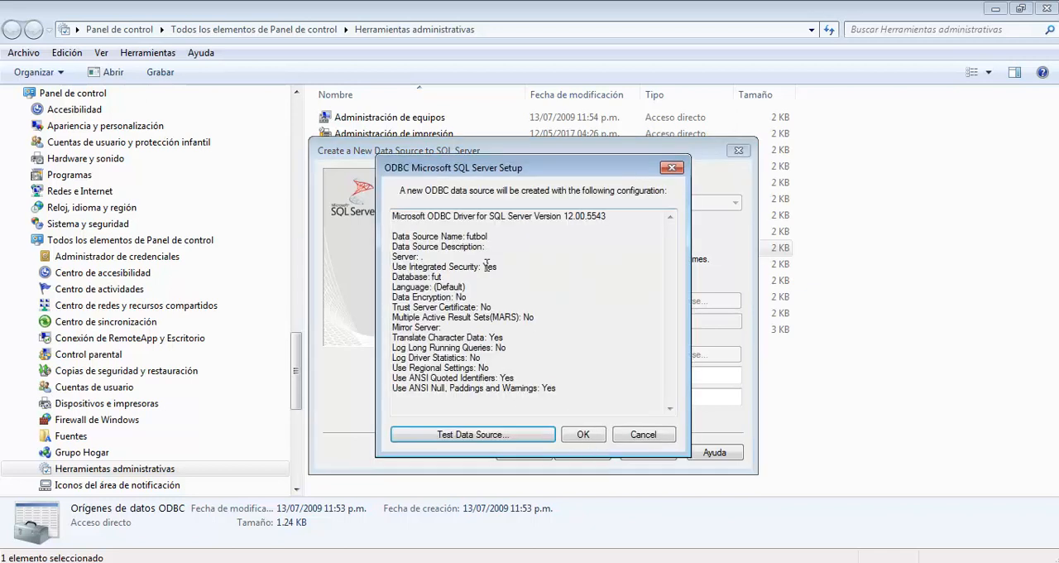
drag(575, 387, 387, 201)
click(509, 279)
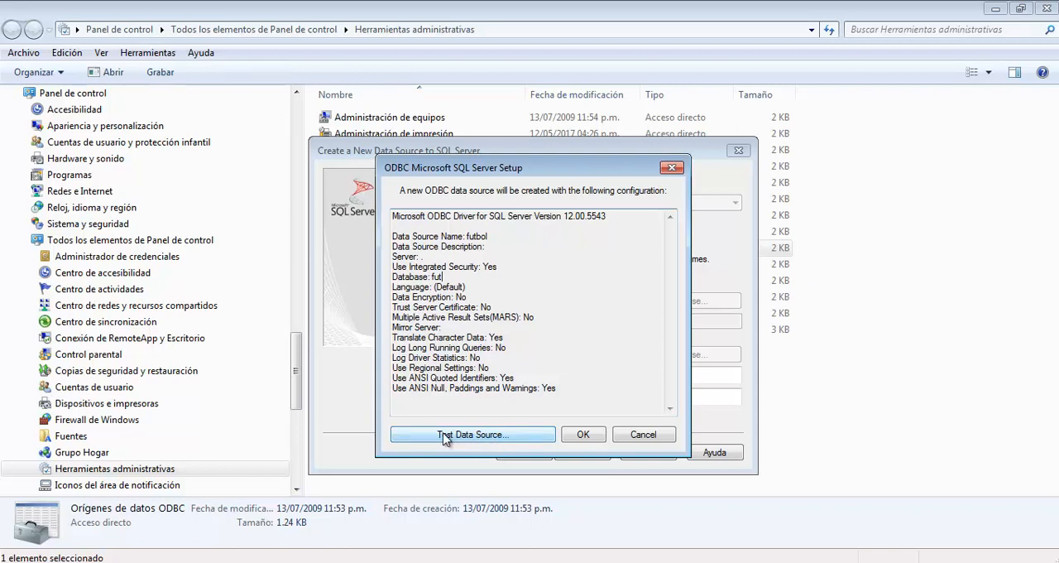
Step: Test the connection of the futbol data source and confirm its creation
click(503, 436)
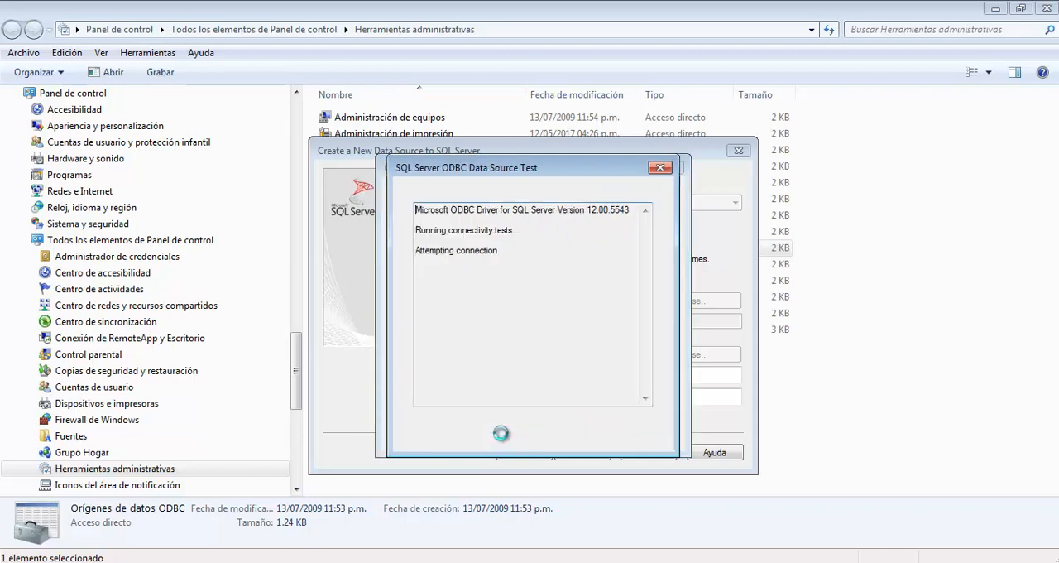
drag(427, 304, 552, 303)
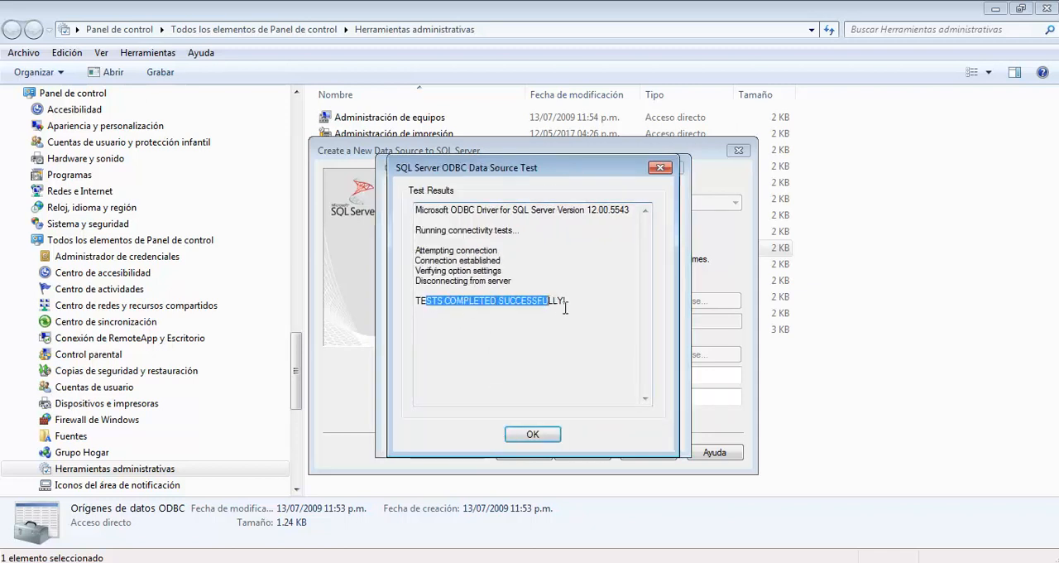
click(542, 356)
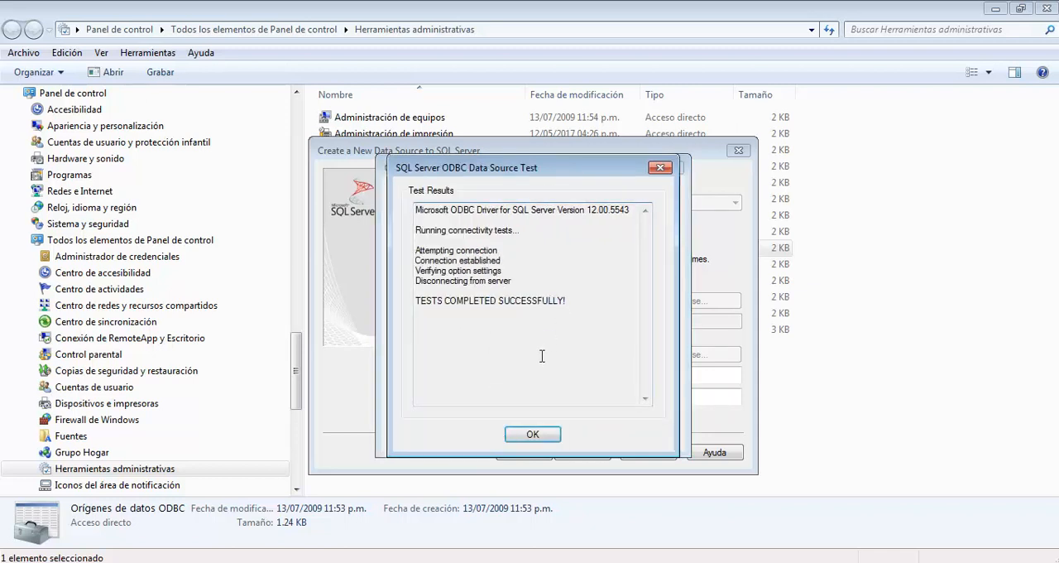
click(532, 435)
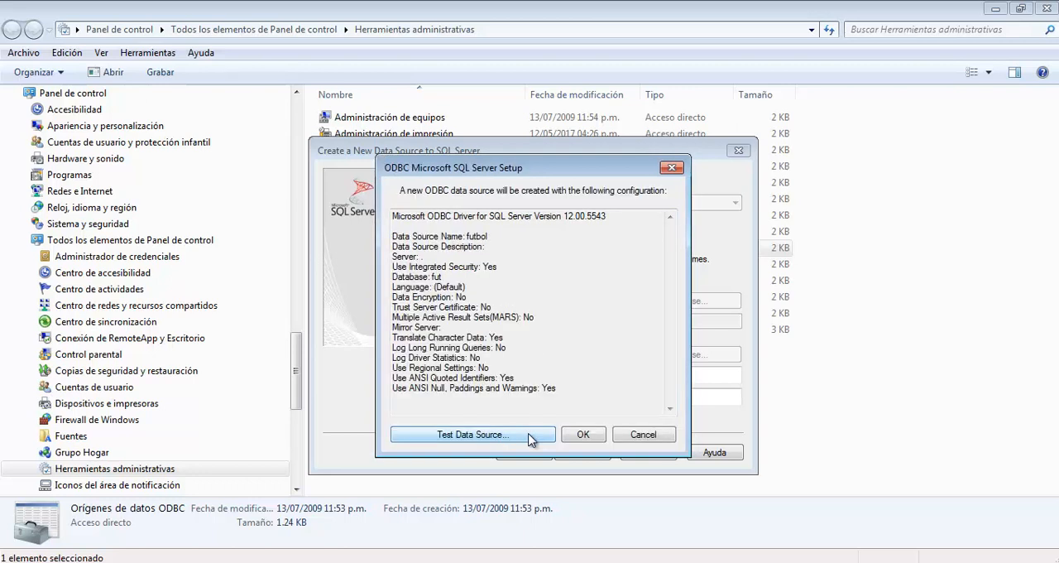
click(584, 436)
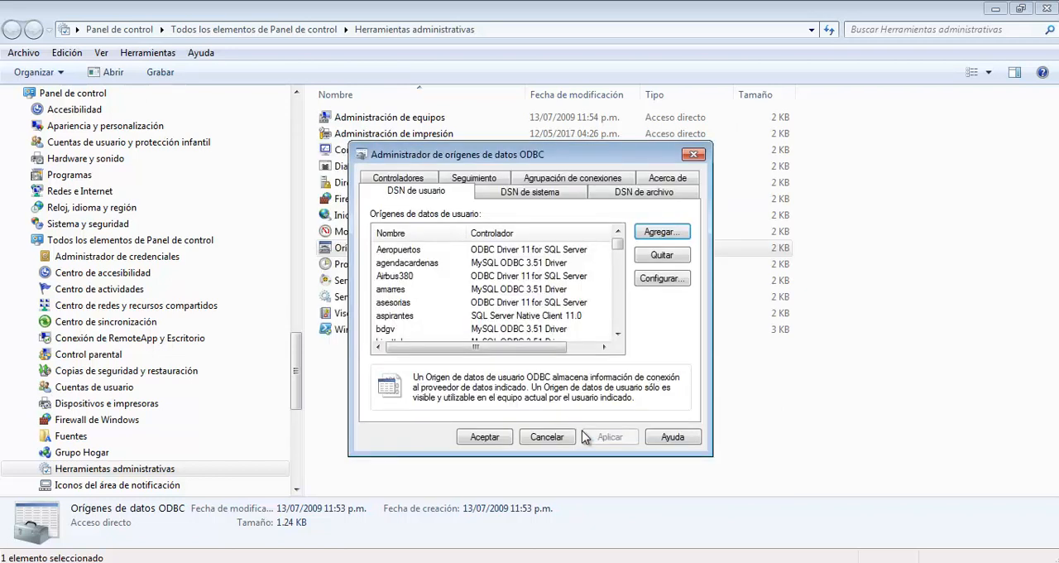
Step: Locate futbol among the user data sources and close the ODBC data source administrator with its changes accepted
scroll(622, 311, down, 8)
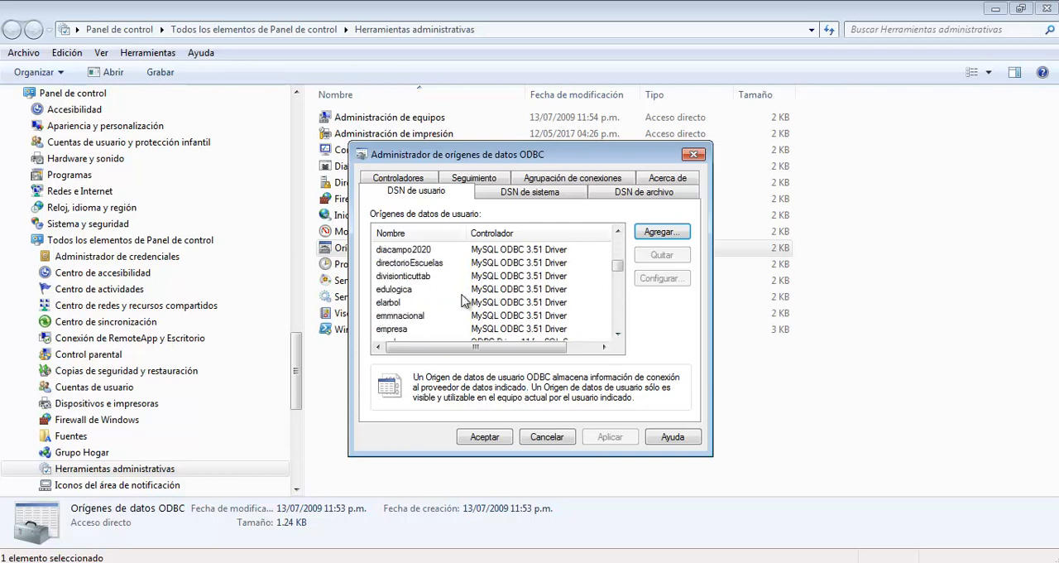
scroll(463, 302, down, 1)
scroll(463, 302, down, 1)
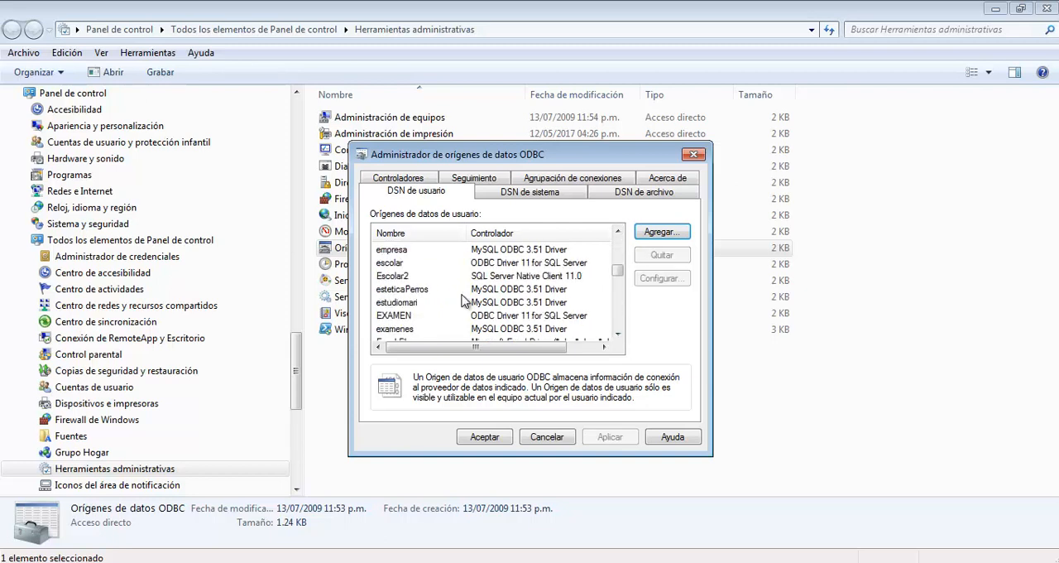
scroll(463, 302, down, 1)
click(386, 329)
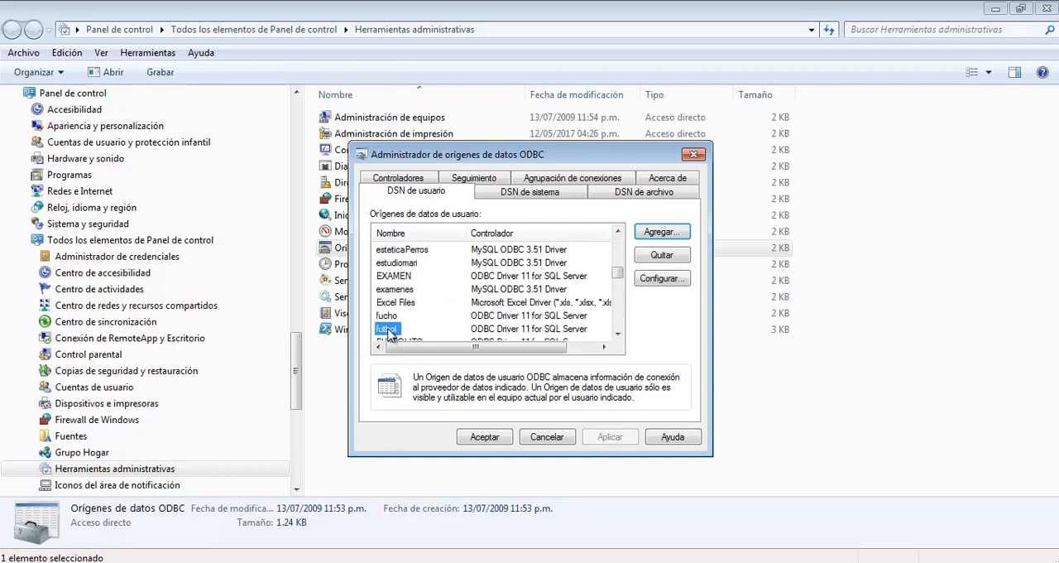
scroll(460, 335, down, 1)
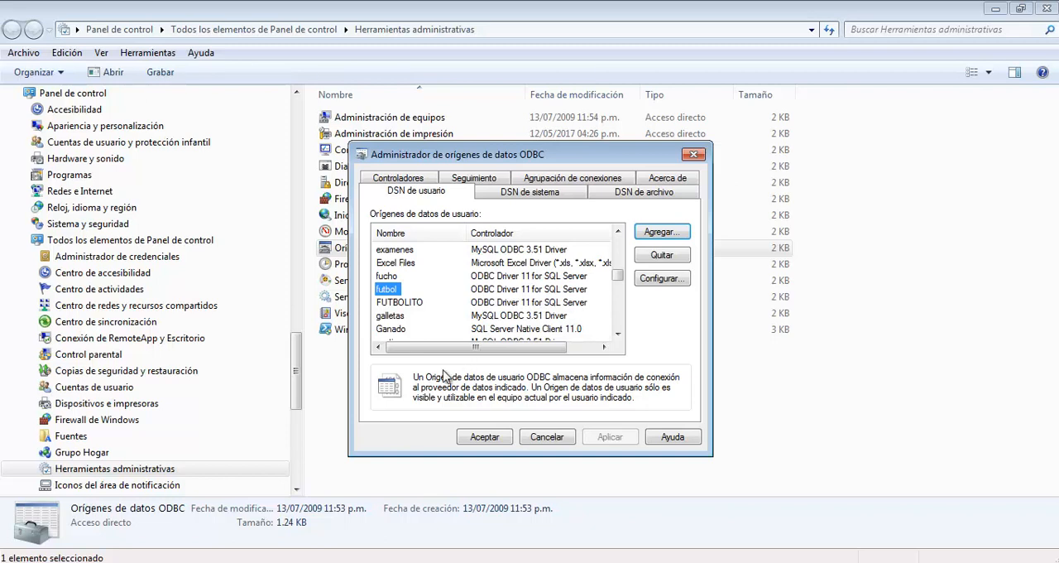
click(477, 438)
click(482, 416)
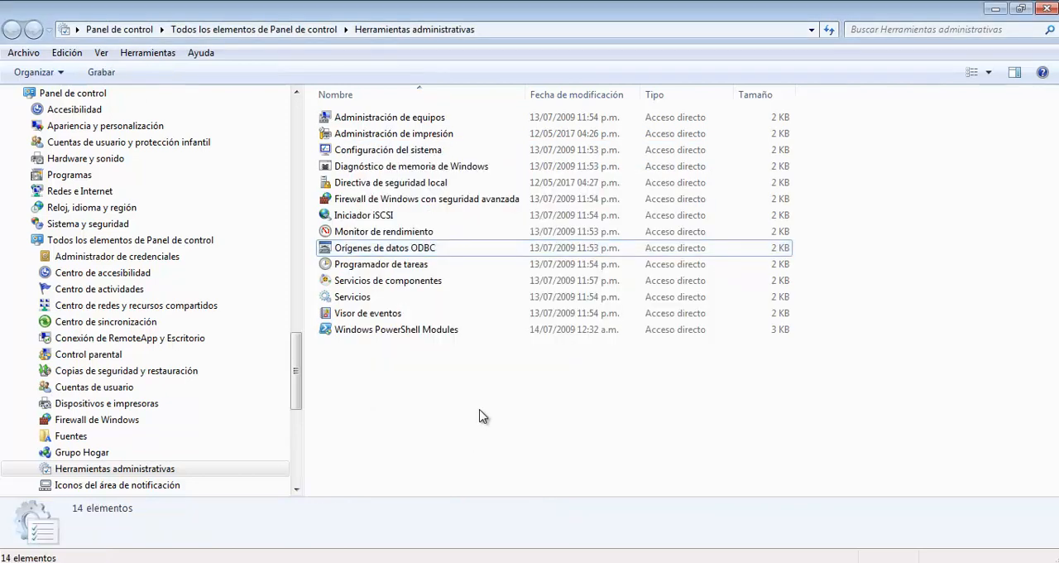
Step: Switch to PowerDesigner, dismiss its welcome page and start reverse engineering a database
key(super)
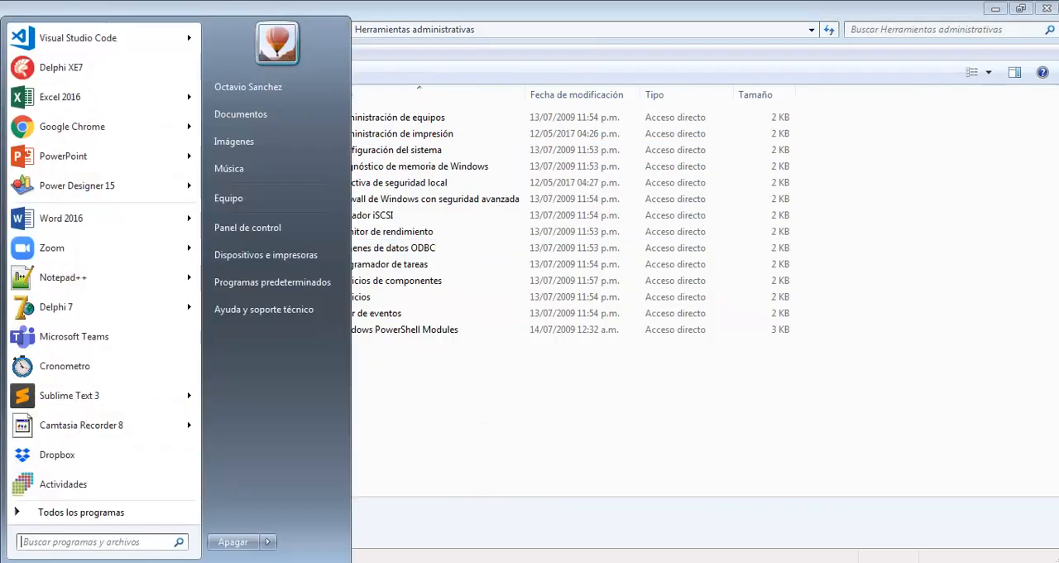
click(105, 187)
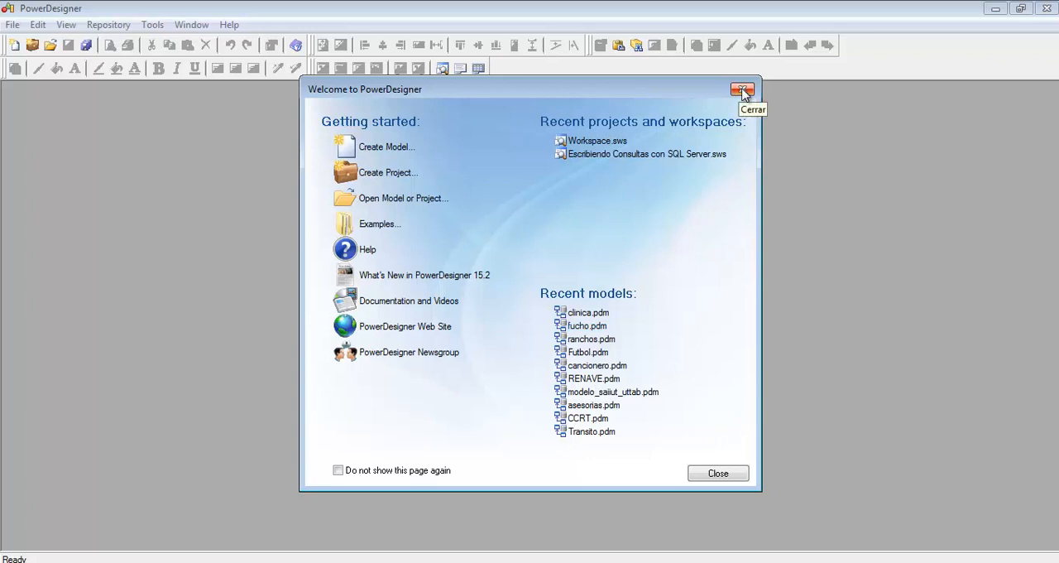
click(718, 473)
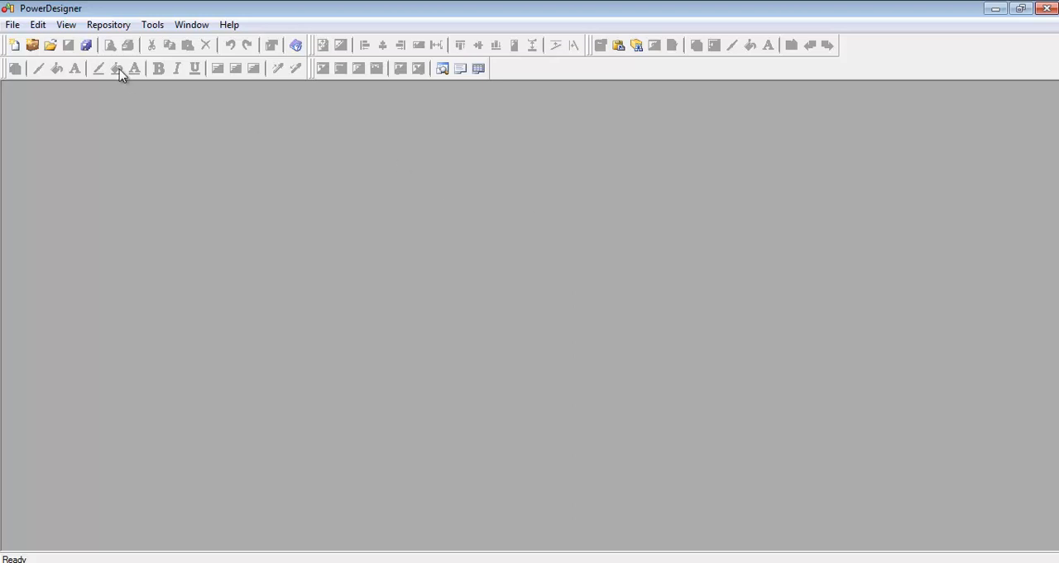
click(13, 26)
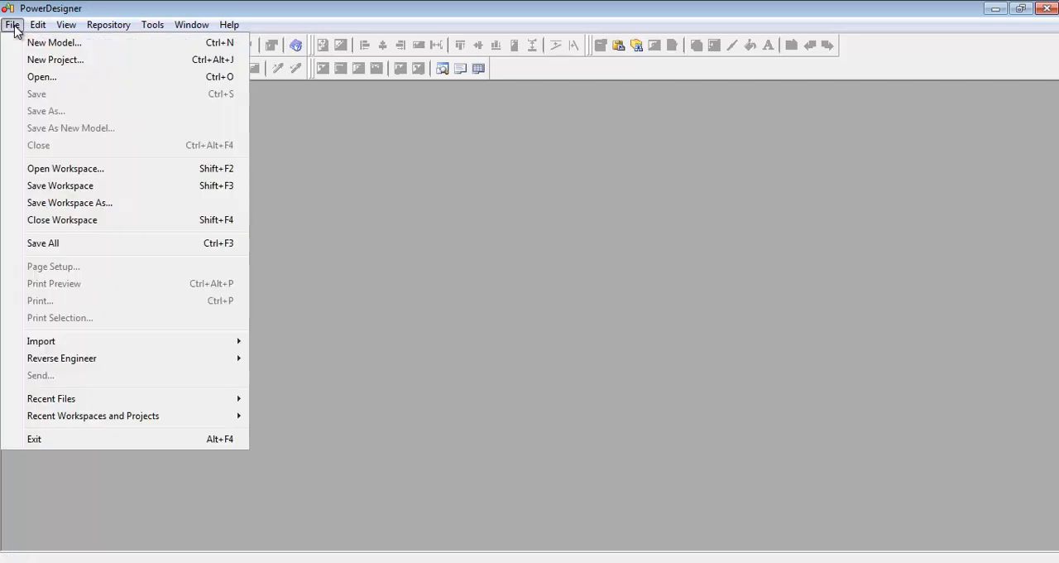
mouse_move(73, 368)
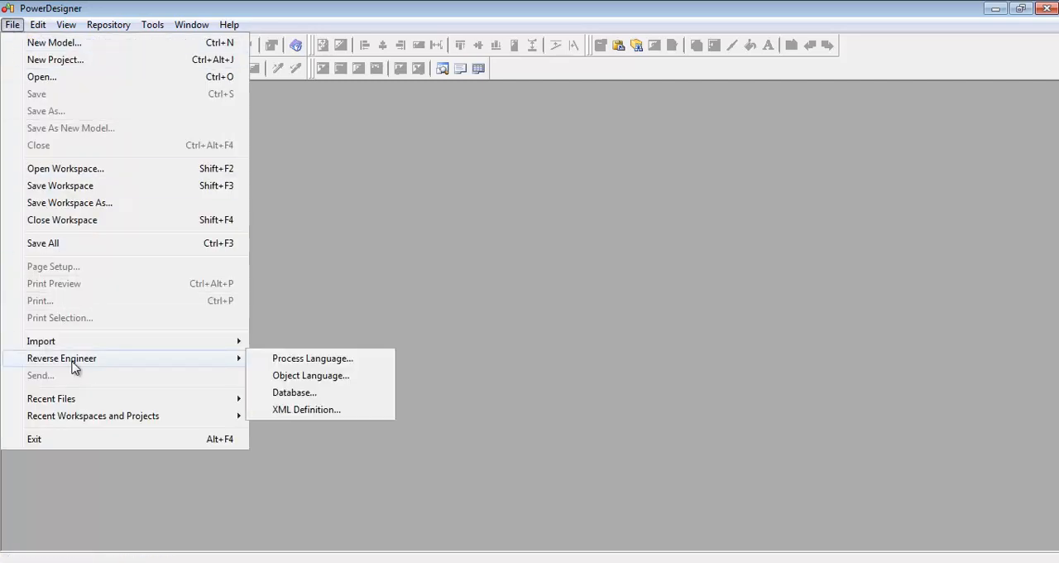
click(310, 394)
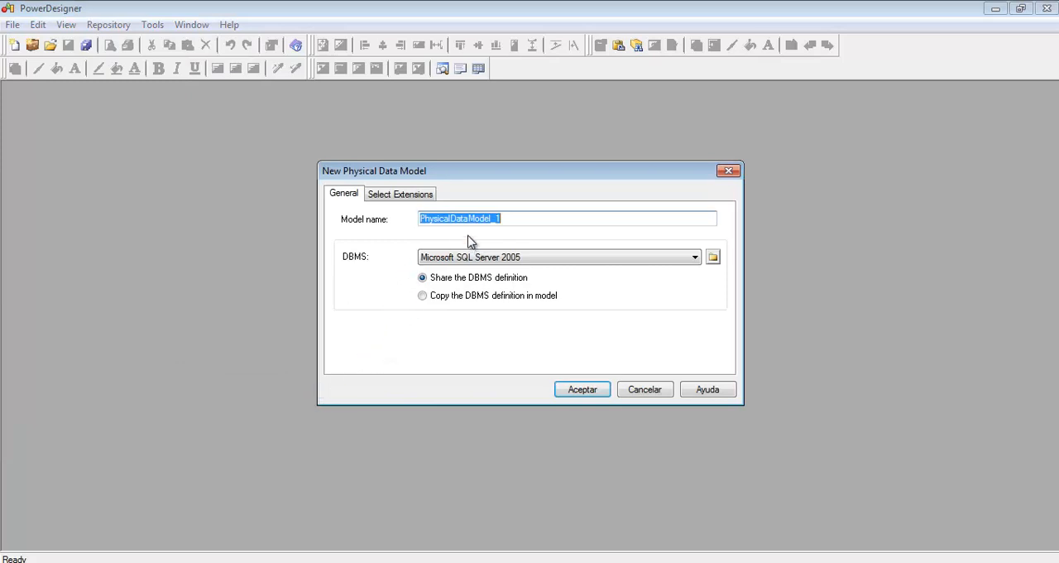
Step: Create the new physical data model with the name Futbol and Microsoft SQL Server 2008 as its DBMS
click(538, 217)
drag(504, 218, 415, 219)
text(Futbol)
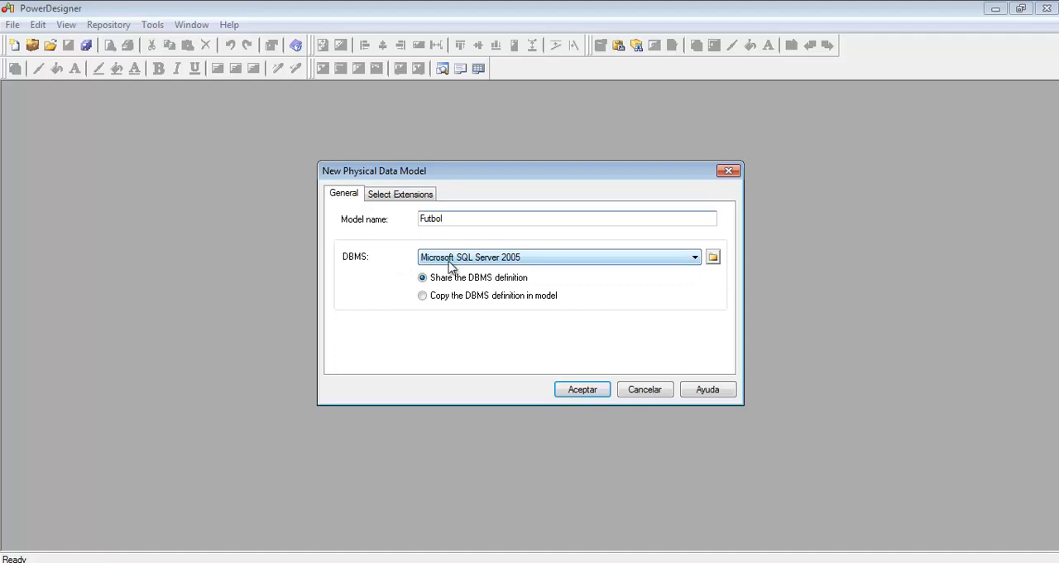
click(454, 259)
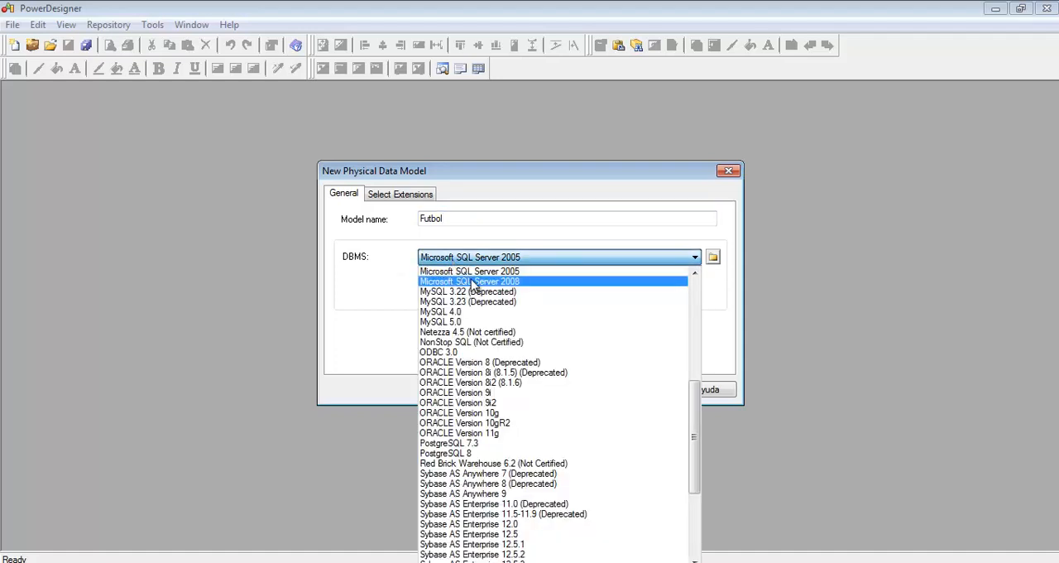
click(476, 282)
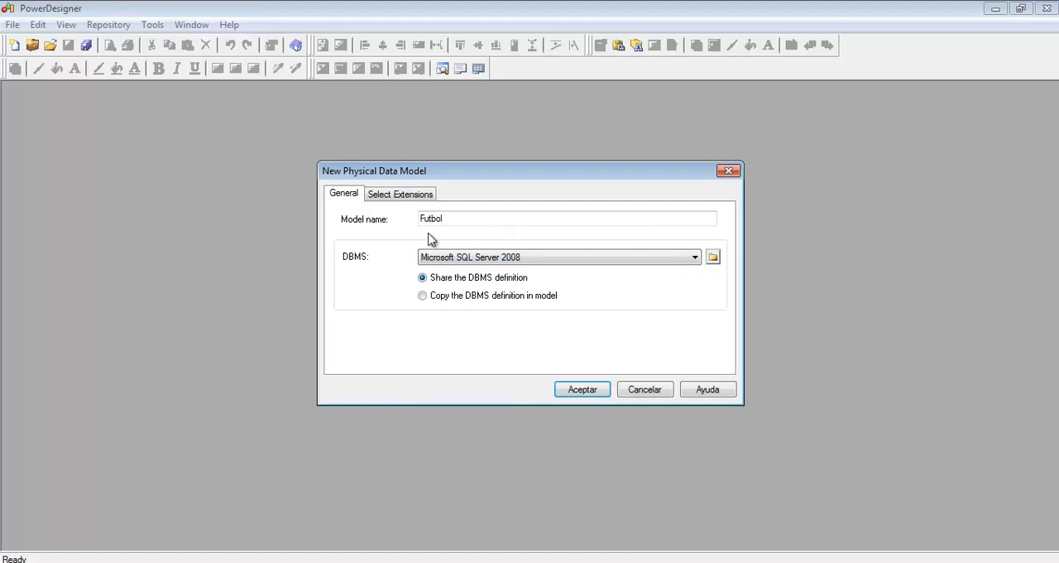
click(588, 390)
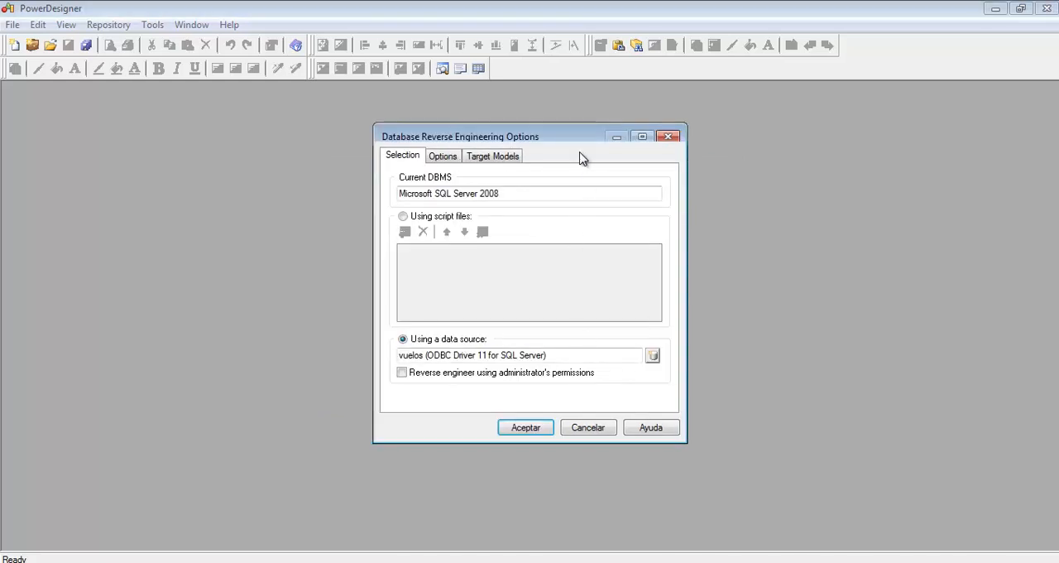
Step: Base the reverse engineering on a data source instead of script files and choose the ODBC machine data source futbol
click(418, 217)
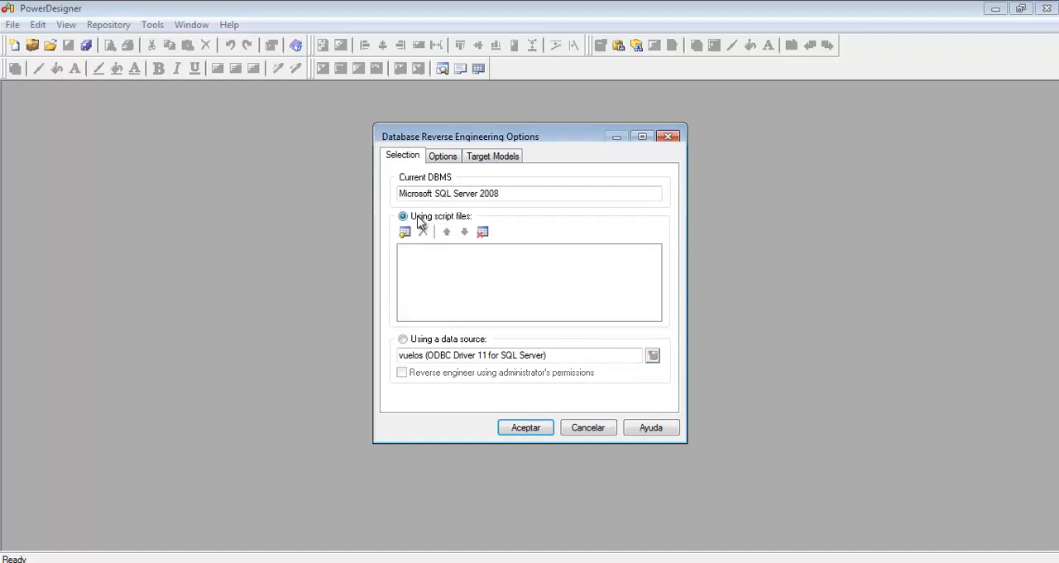
click(427, 346)
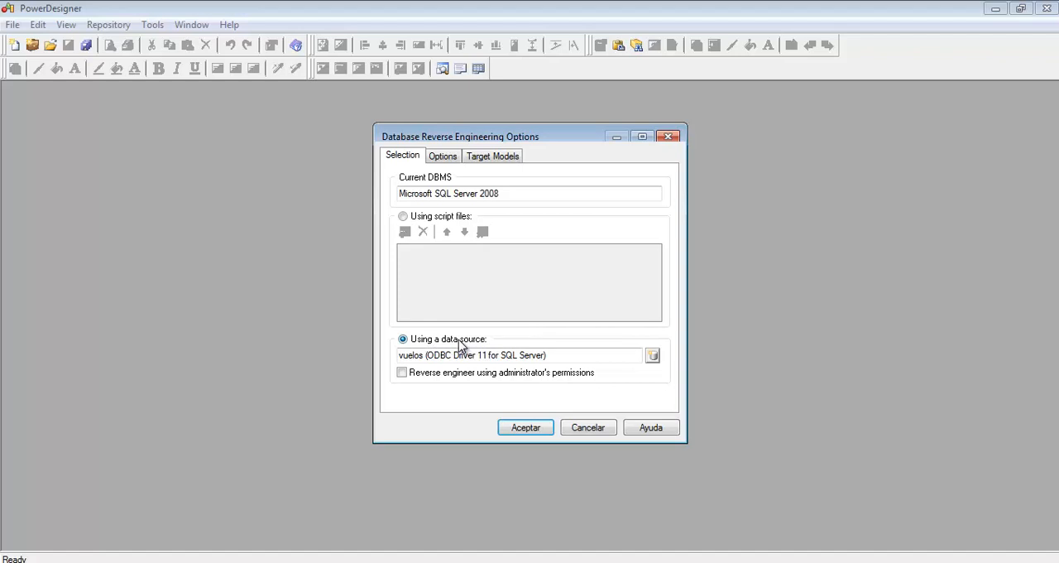
click(652, 355)
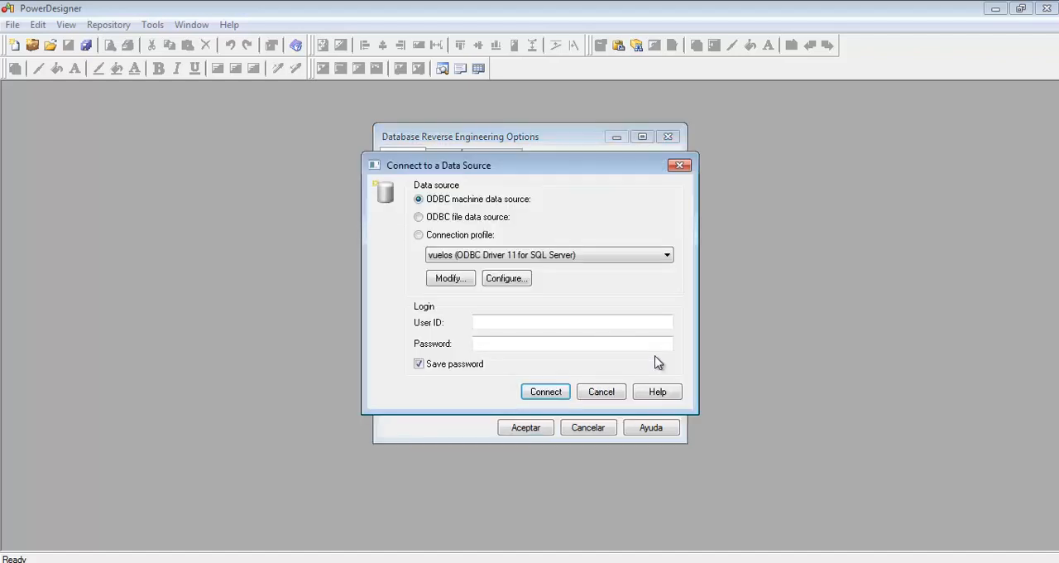
click(599, 259)
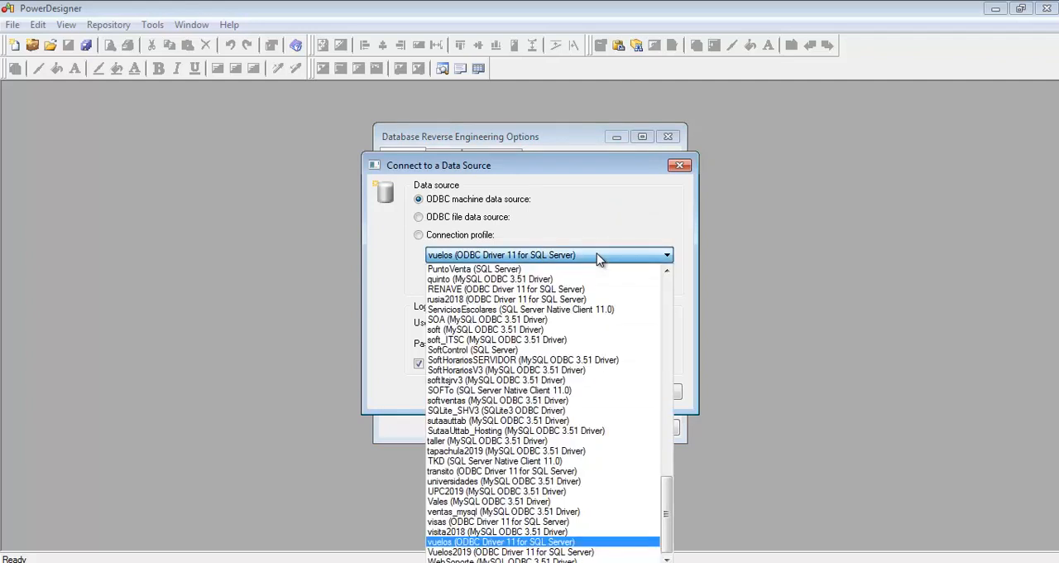
scroll(591, 353, up, 4)
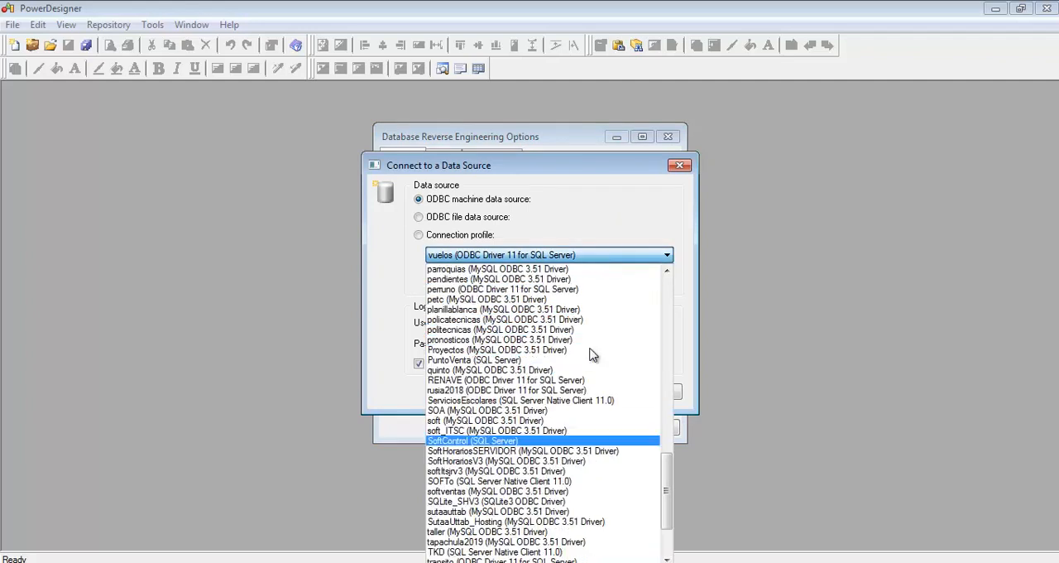
scroll(591, 354, up, 12)
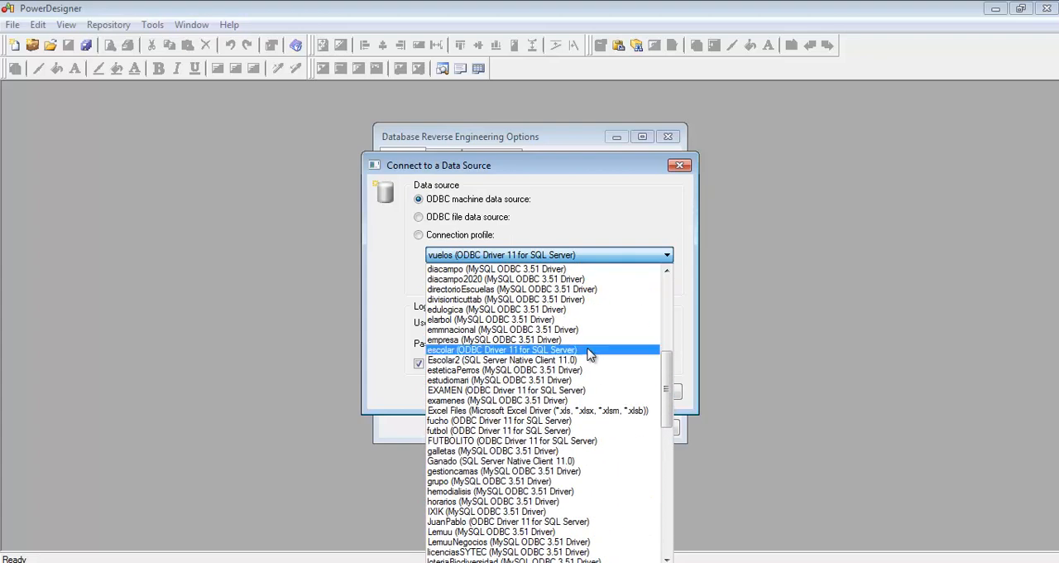
scroll(591, 347, up, 2)
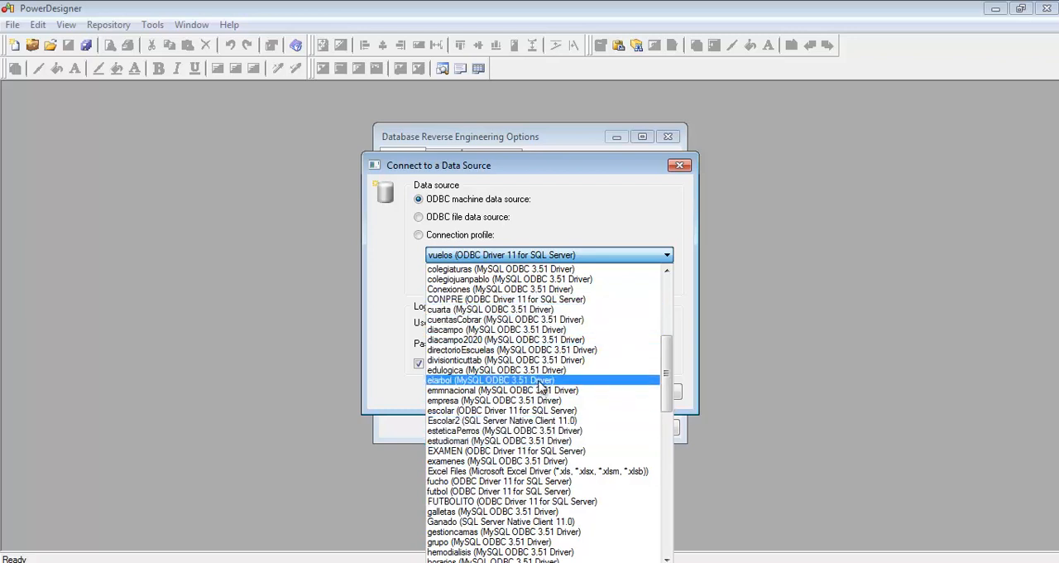
scroll(542, 386, up, 2)
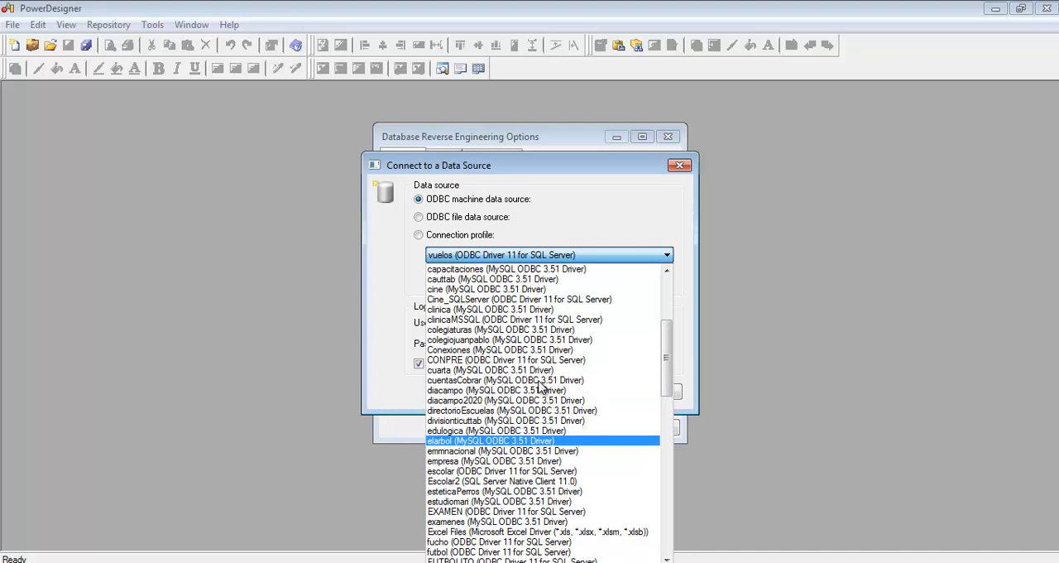
scroll(542, 387, down, 4)
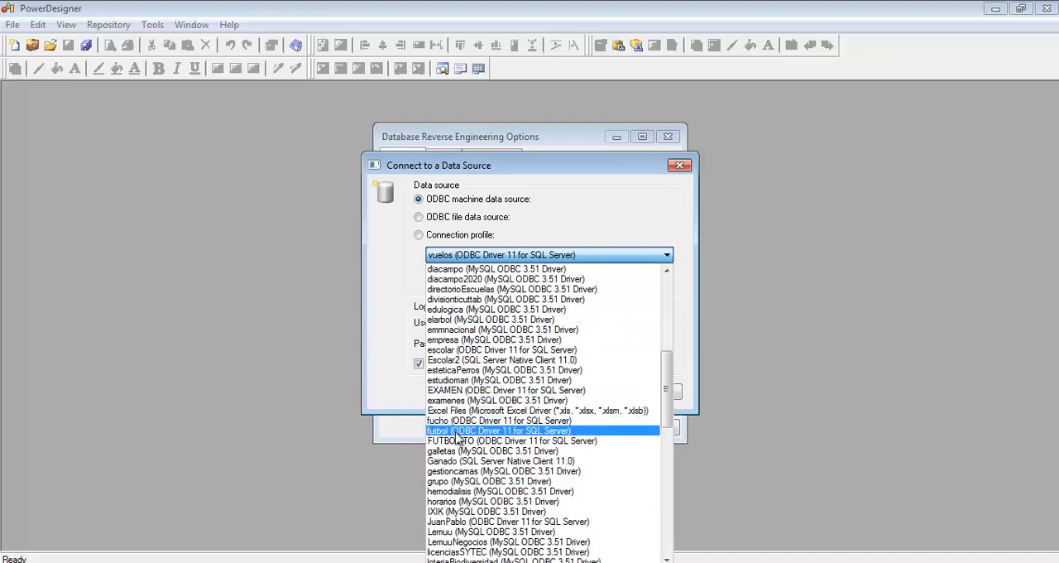
click(522, 431)
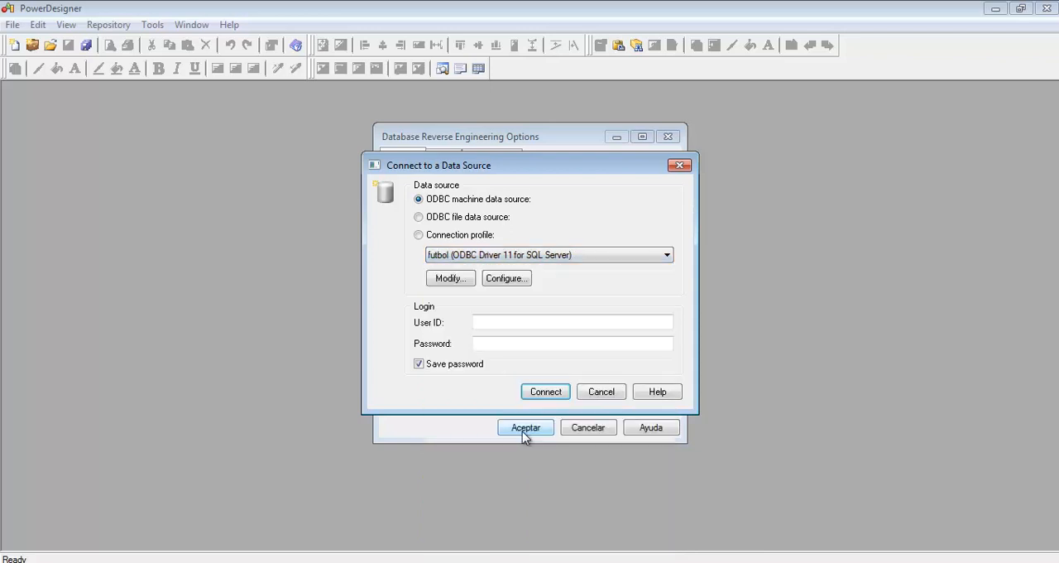
Step: Connect to the futbol data source with the user ID and password left blank
click(509, 345)
click(508, 321)
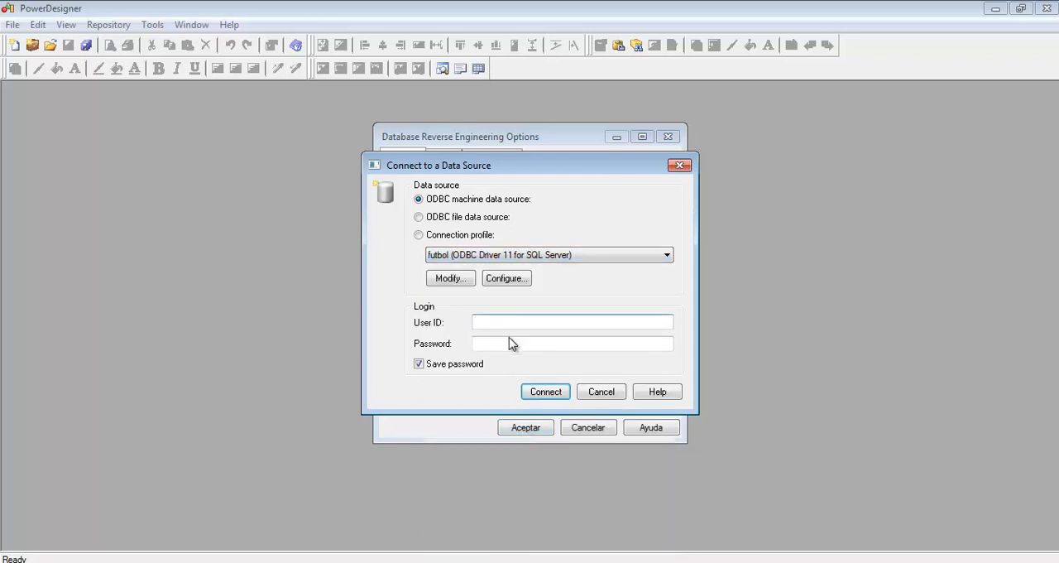
click(546, 392)
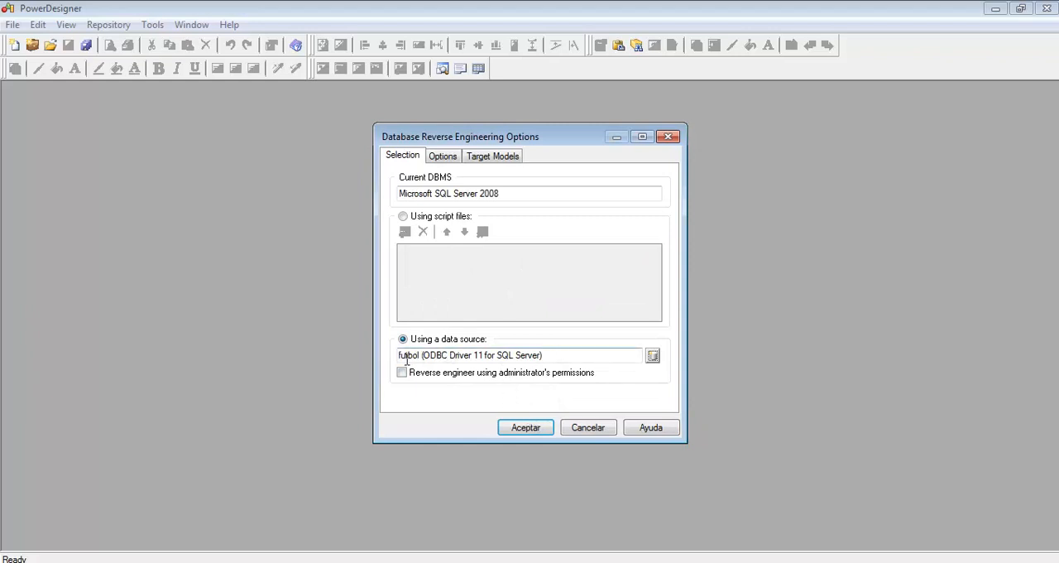
Step: Accept the futbol data source options and set the object owner filter to all users
click(524, 427)
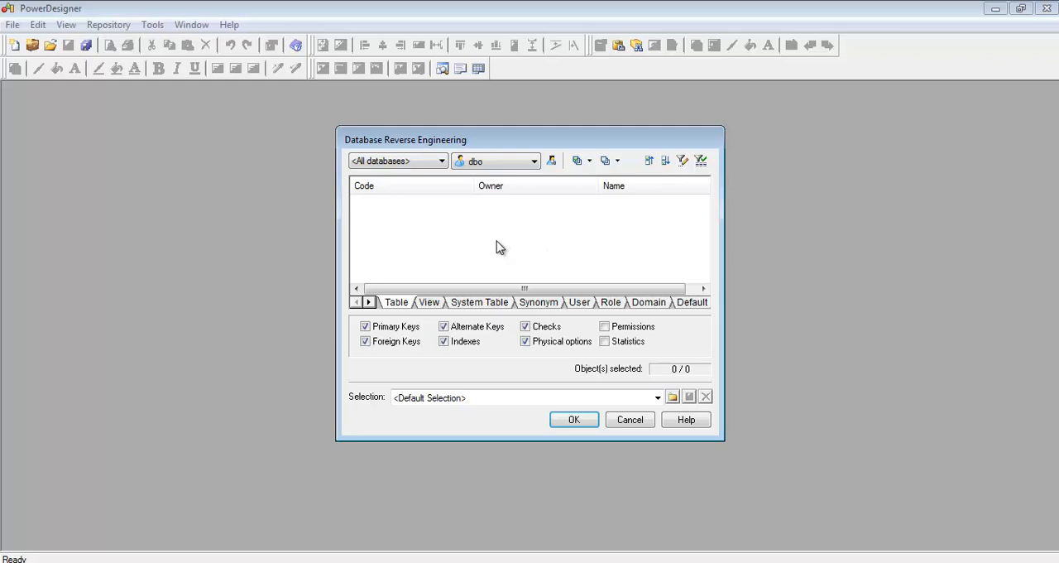
click(512, 163)
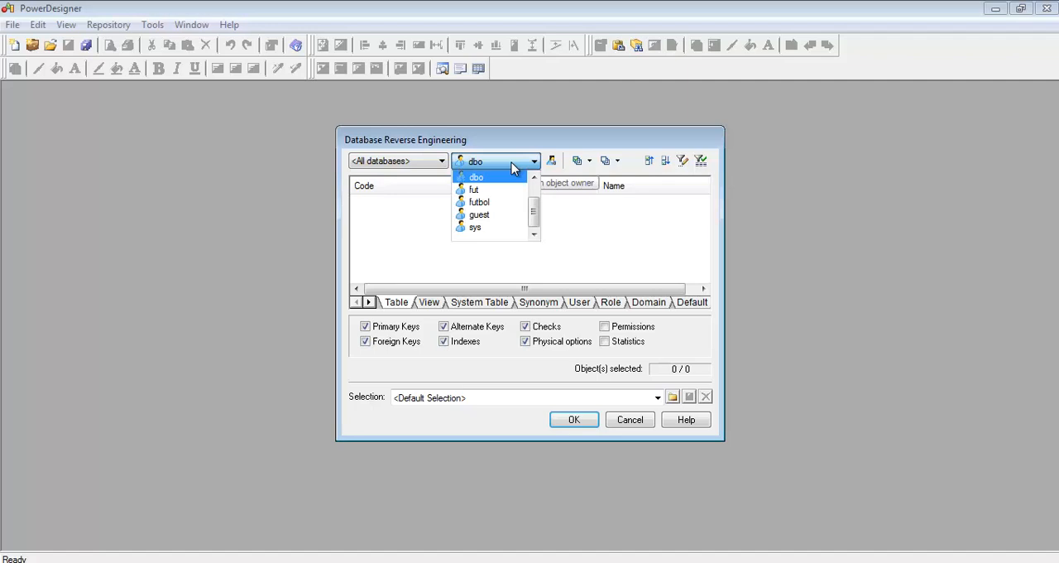
click(534, 179)
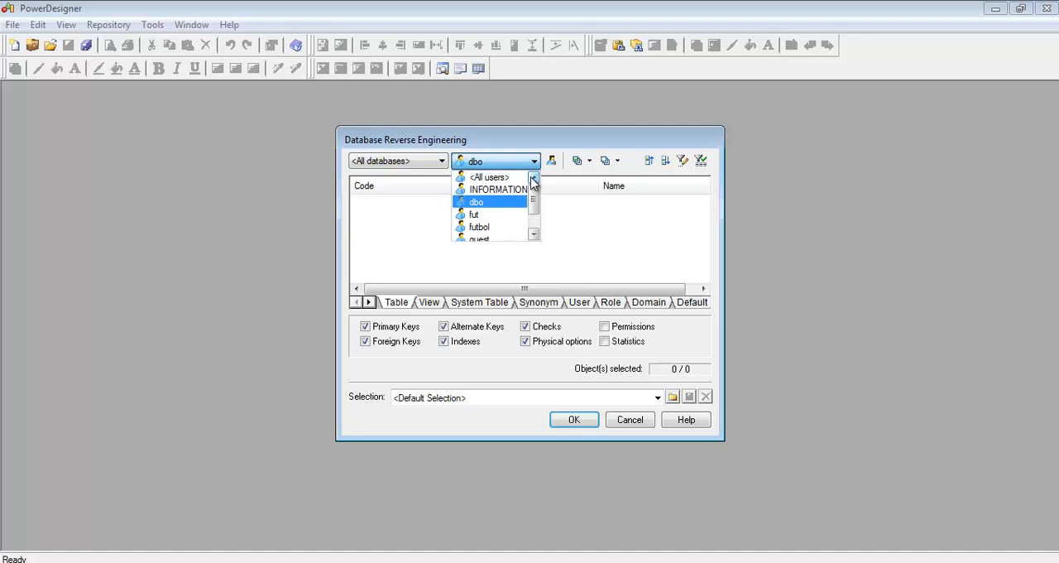
mouse_move(535, 197)
mouse_down()
mouse_move(535, 227)
mouse_move(535, 180)
mouse_up()
click(493, 205)
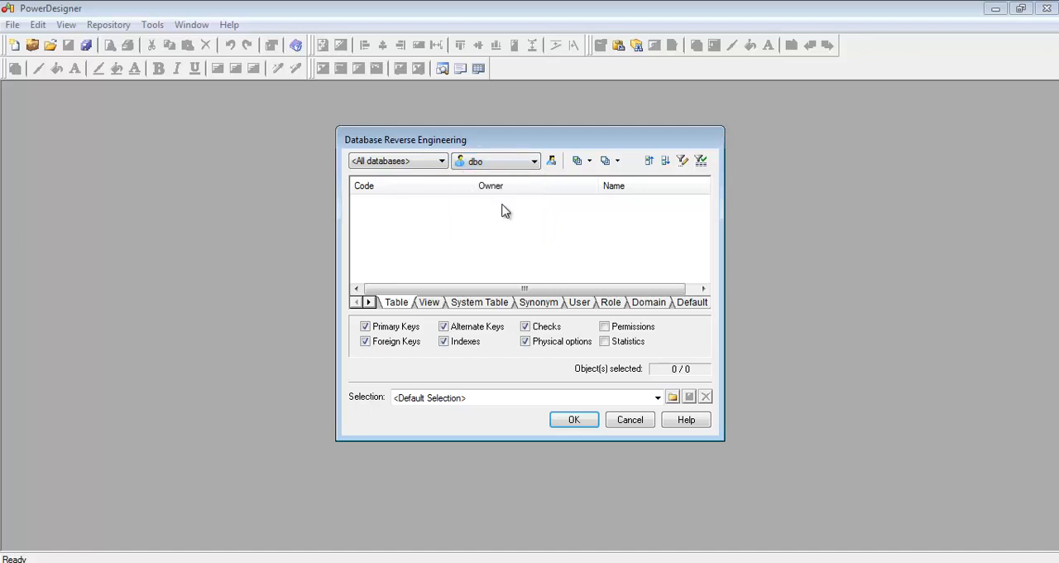
click(534, 162)
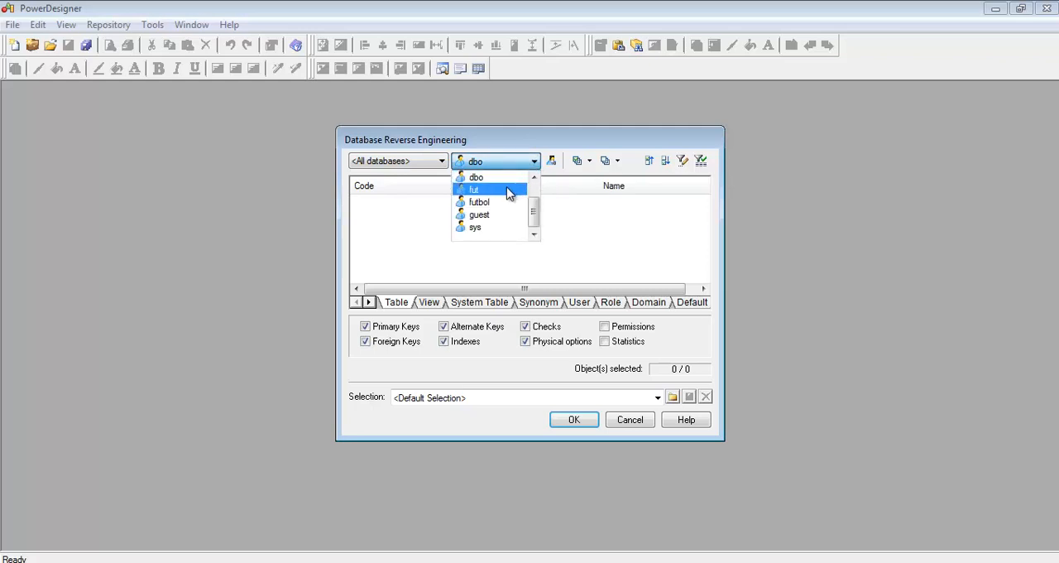
click(534, 193)
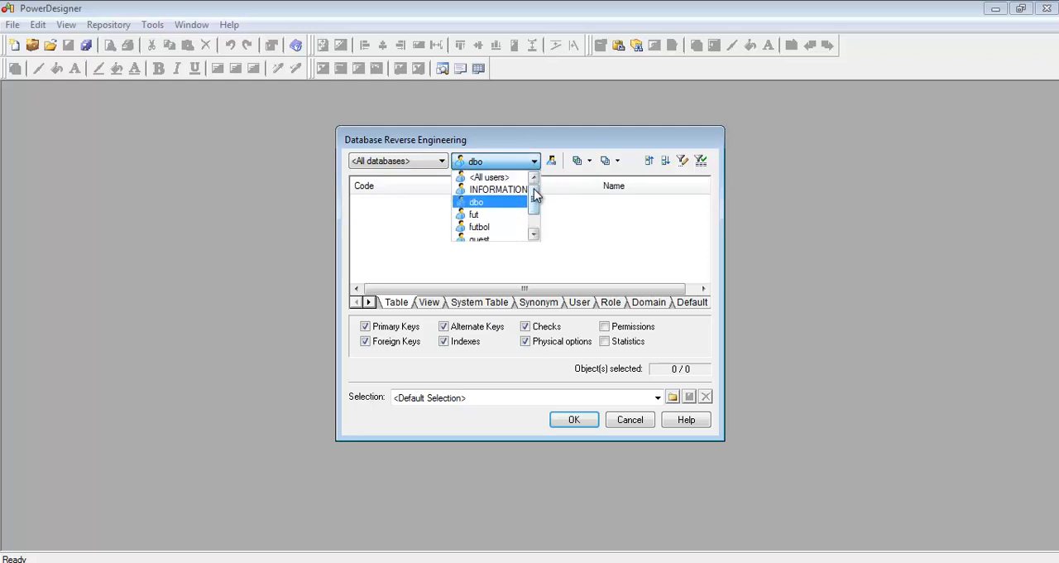
click(493, 179)
drag(702, 217, 709, 175)
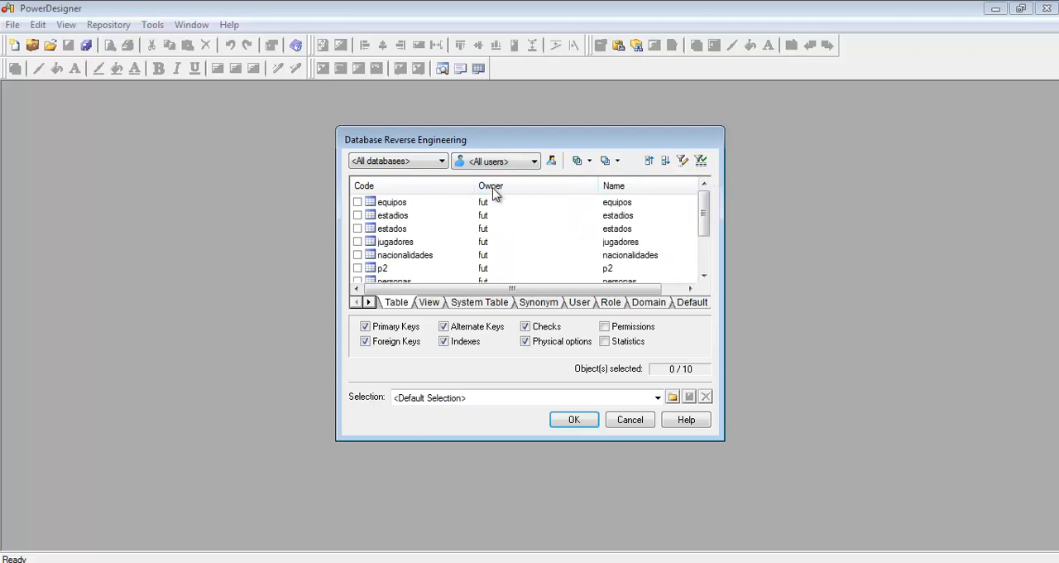
mouse_move(701, 217)
mouse_down()
mouse_move(703, 261)
mouse_move(702, 201)
mouse_up()
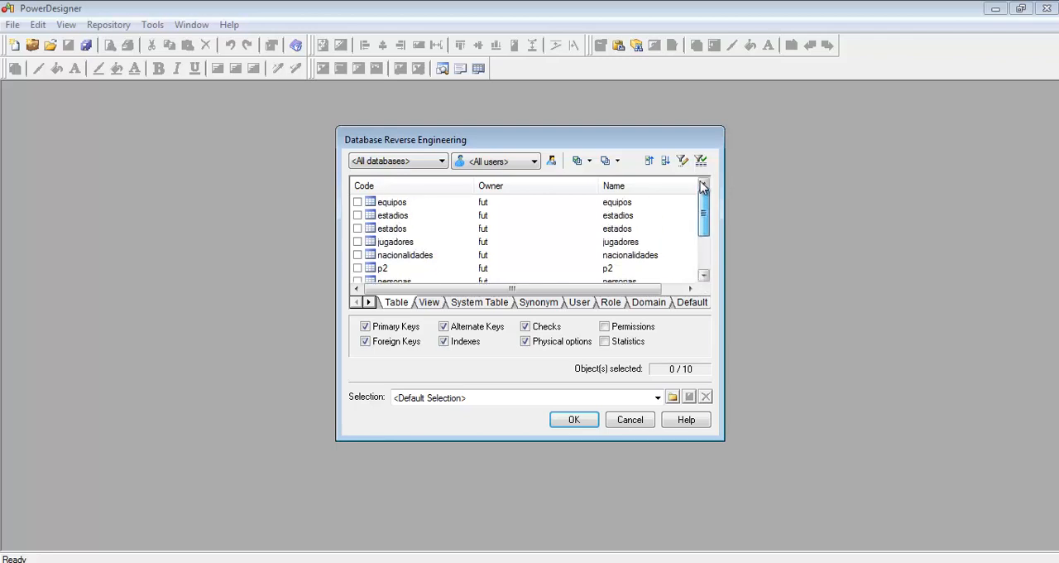
Step: Check the tables listed for the owners fut and sys, and return the owner filter to all users
click(511, 166)
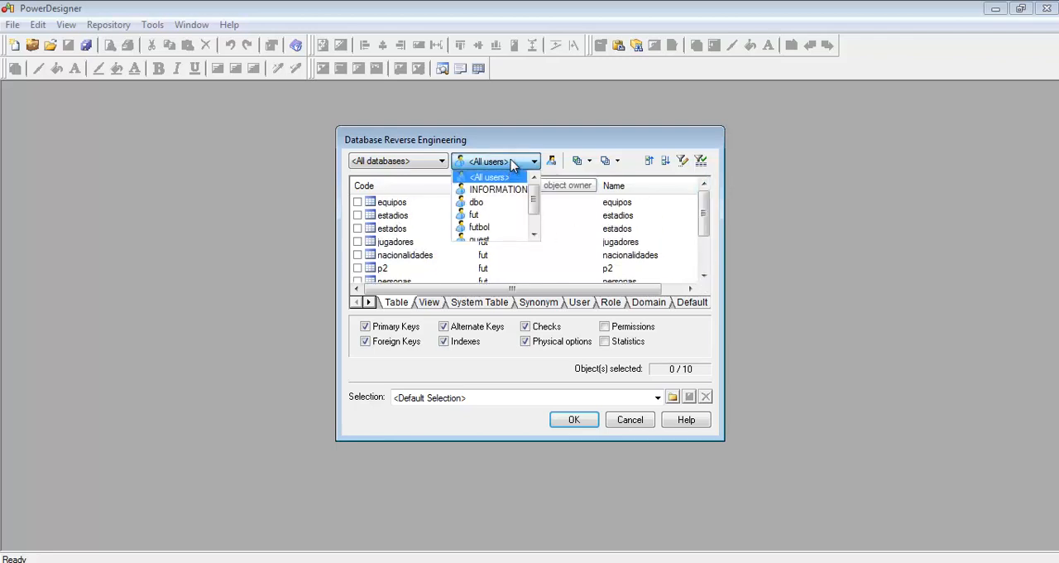
click(495, 227)
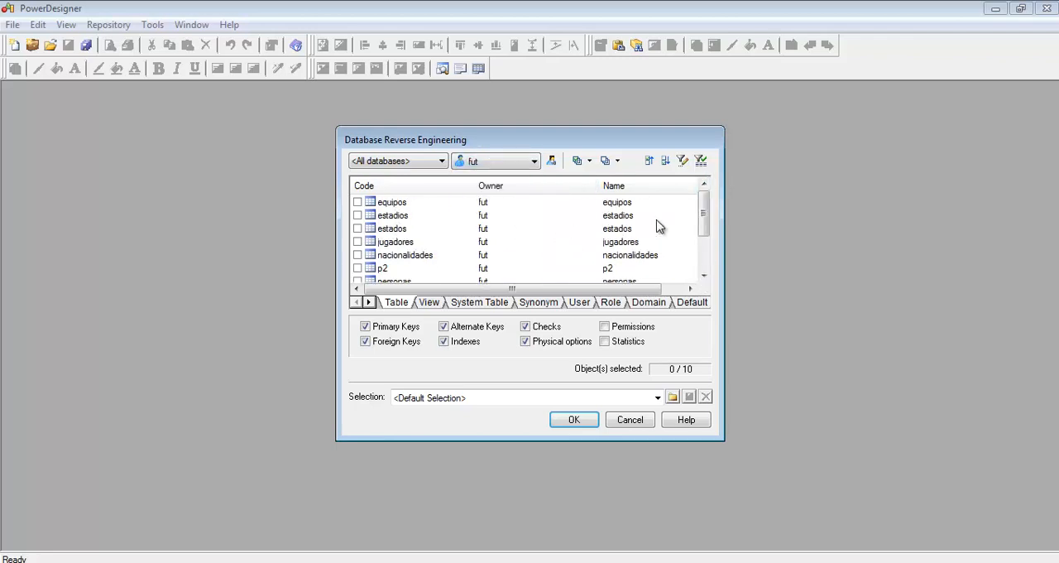
scroll(704, 225, down, 2)
click(704, 212)
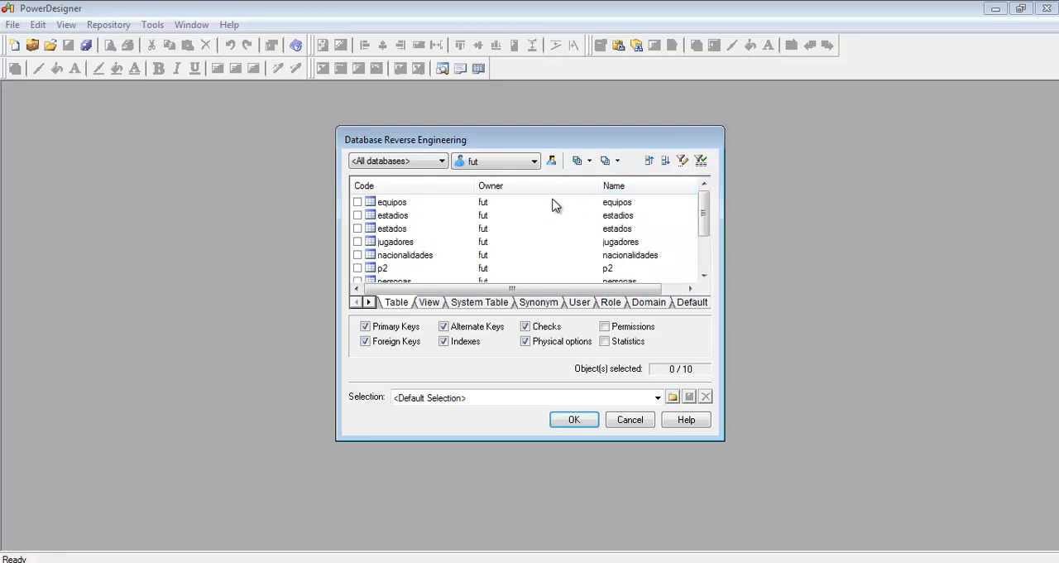
click(521, 166)
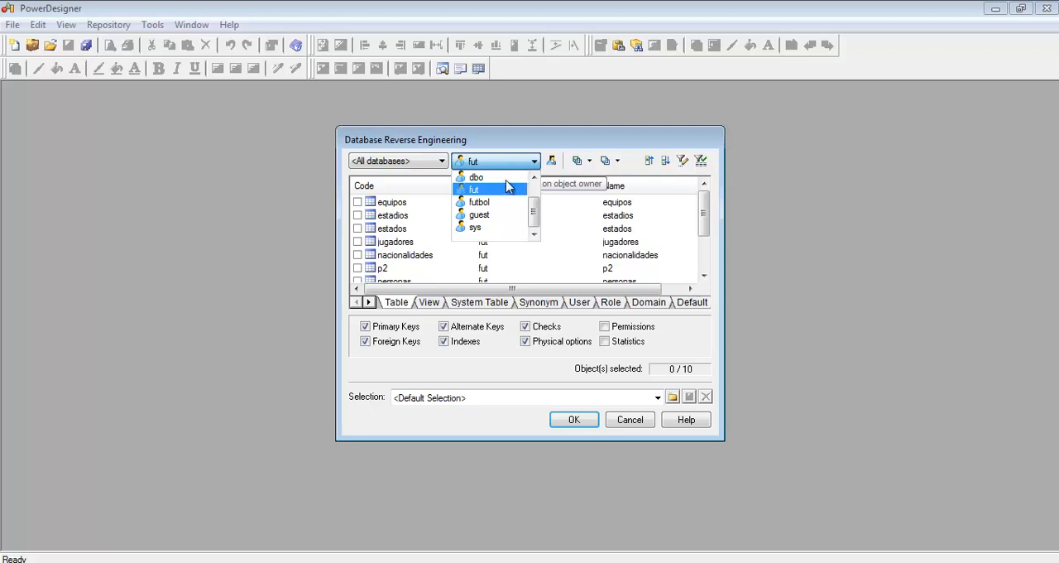
click(484, 227)
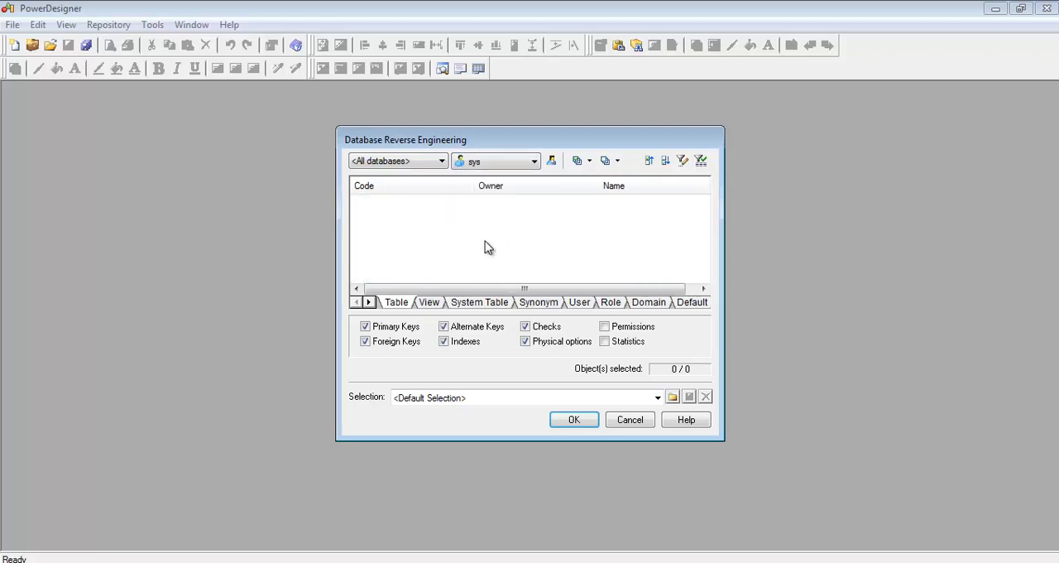
click(523, 168)
click(534, 179)
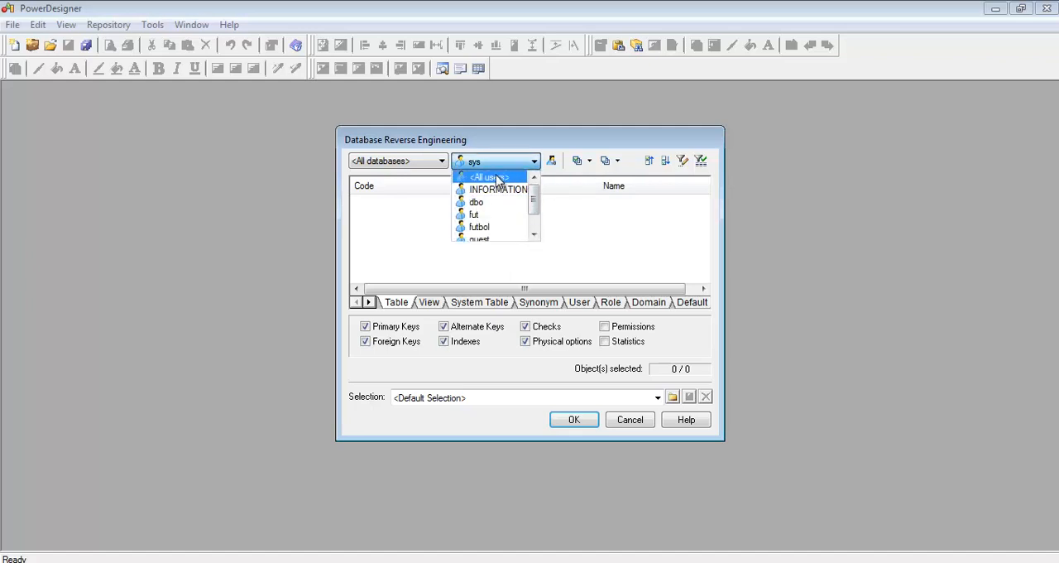
click(498, 179)
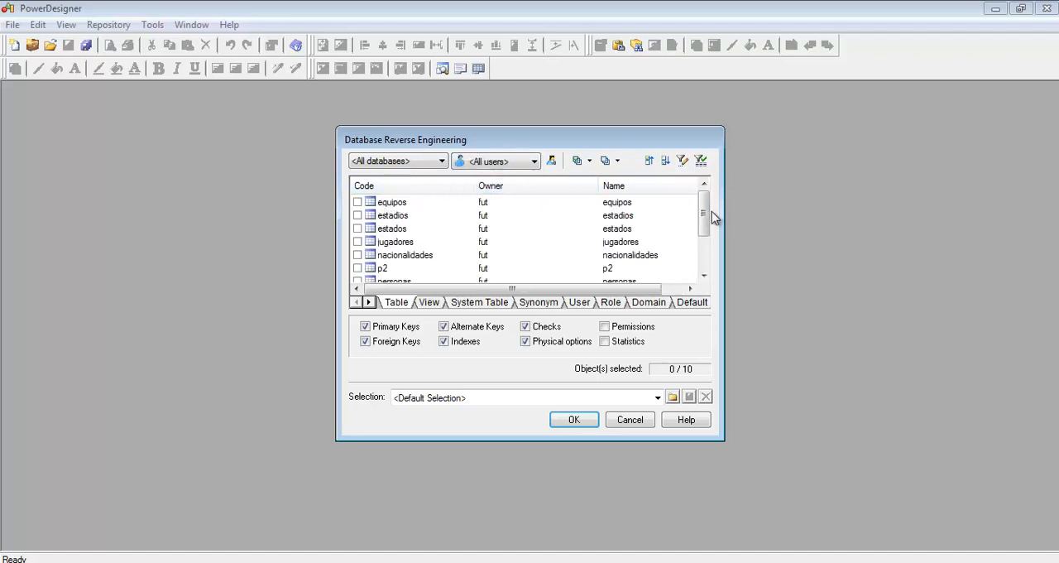
Step: Enlarge the reverse engineering dialog and select every table except p2
drag(684, 125, 683, 71)
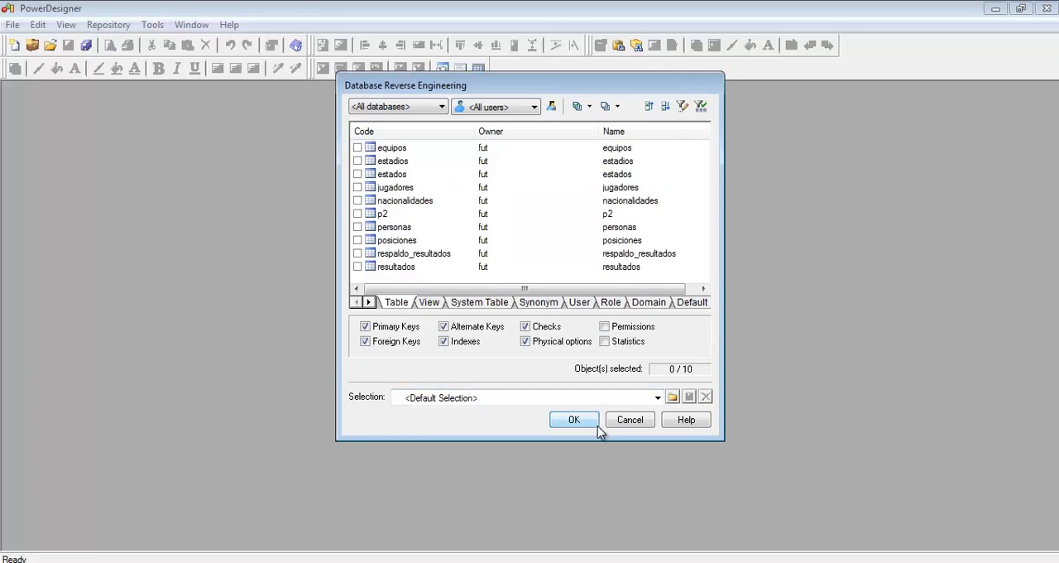
drag(597, 439, 599, 510)
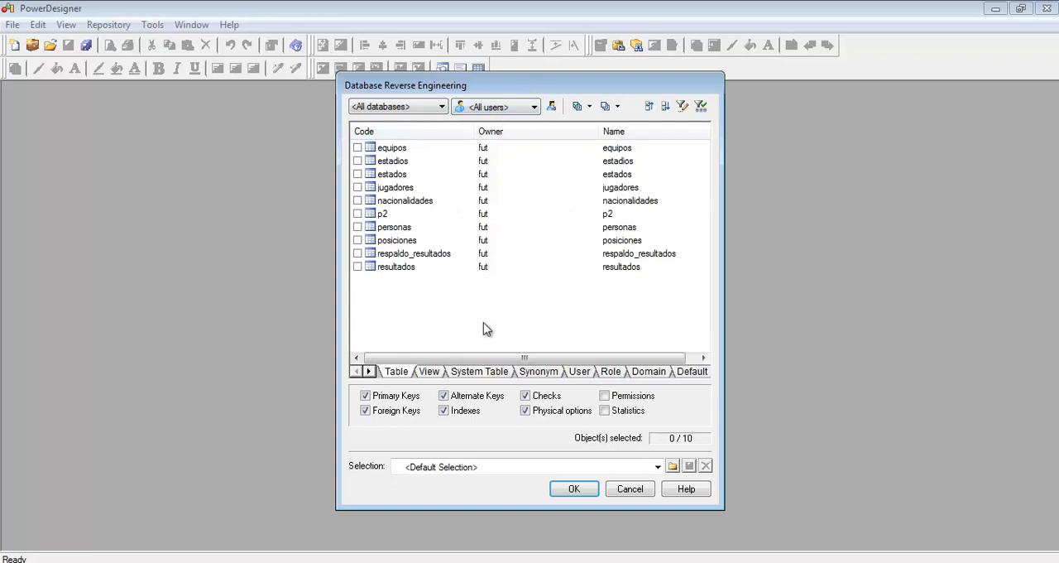
click(577, 106)
click(604, 106)
click(580, 107)
click(605, 107)
click(579, 109)
click(607, 108)
click(579, 106)
click(605, 106)
click(582, 106)
click(357, 214)
Step: Try selecting all views except directores_vejez, estadisticas, jugadores_vejez, misDT and the misJugadores view owned by fut
click(430, 371)
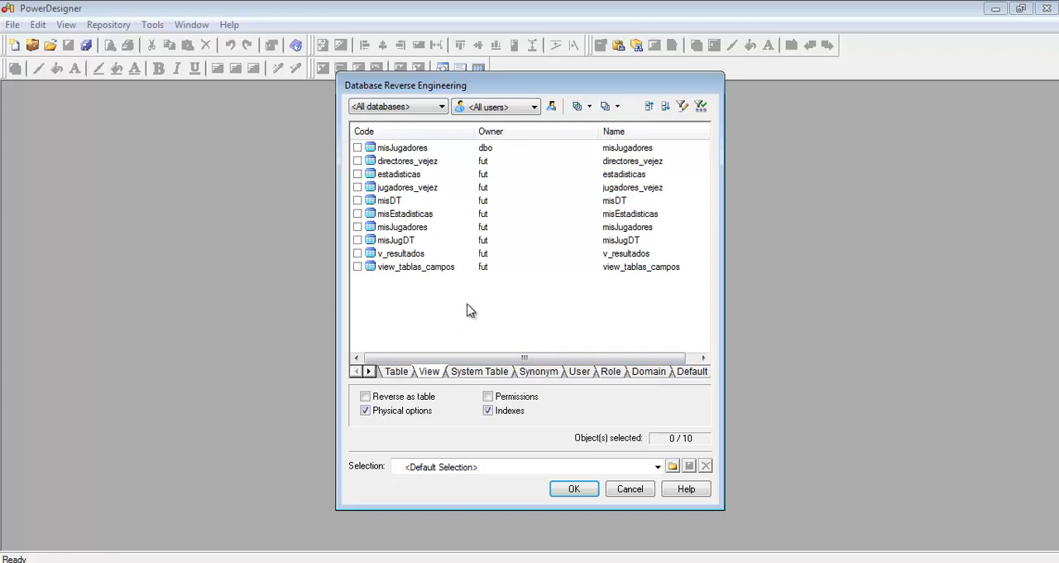
click(577, 107)
click(584, 108)
click(583, 108)
click(582, 110)
click(582, 111)
click(605, 108)
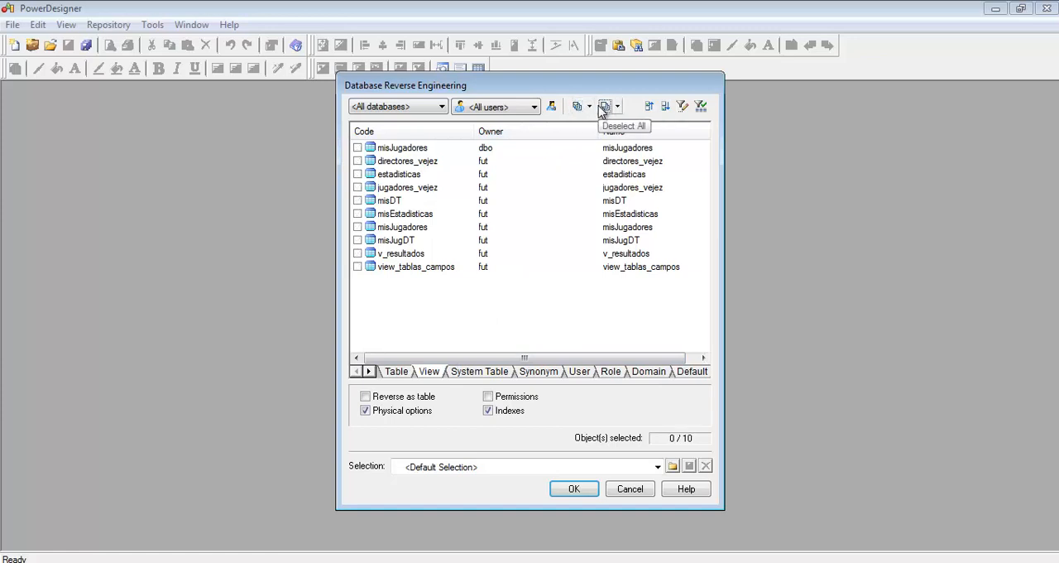
click(583, 110)
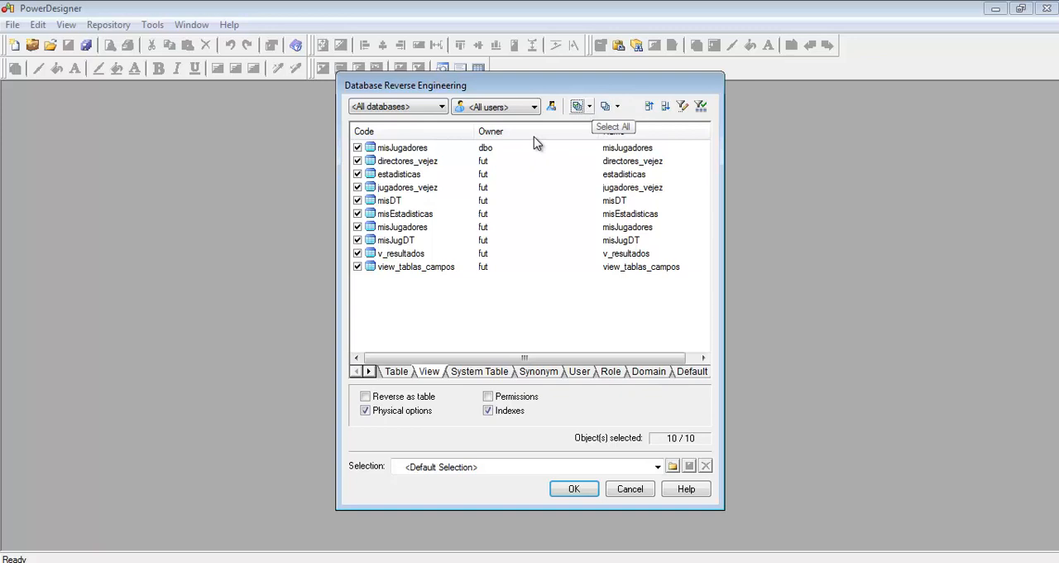
click(358, 187)
click(358, 200)
click(357, 227)
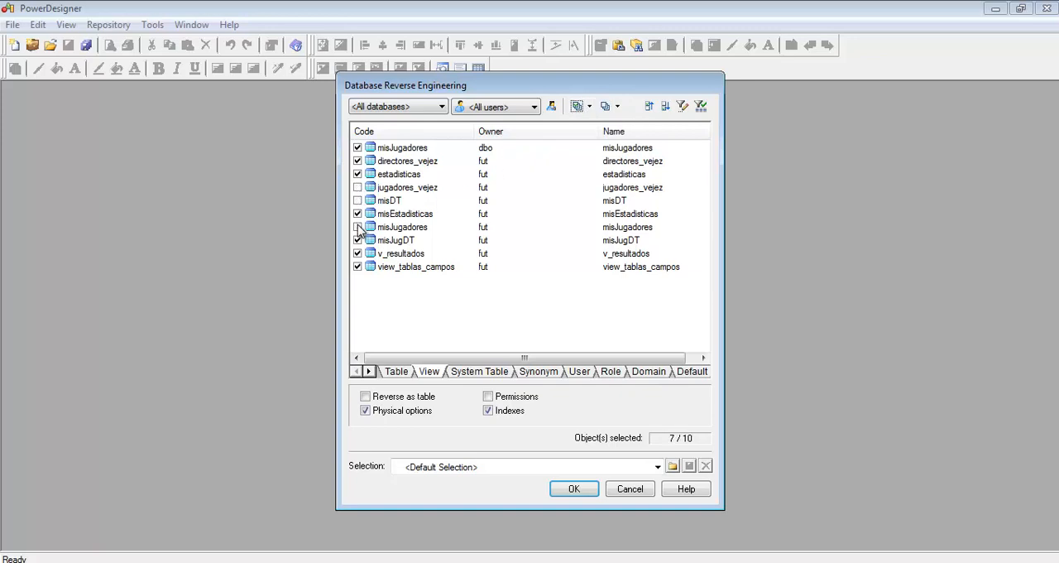
click(357, 174)
click(358, 161)
Step: Look through the system tables, synonyms, users, roles, domains and defaults available for reverse engineering
click(488, 374)
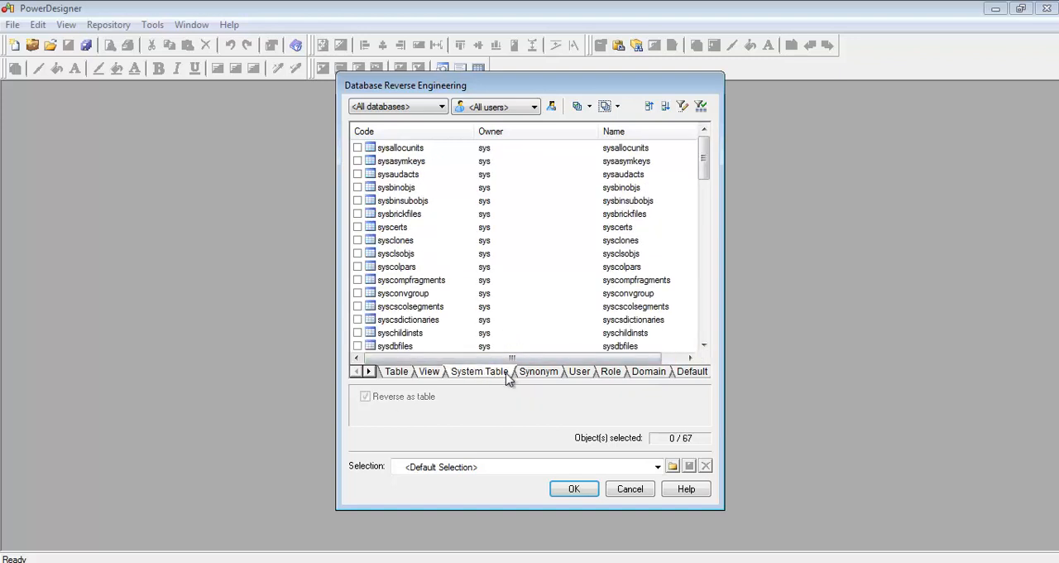
click(539, 372)
click(581, 375)
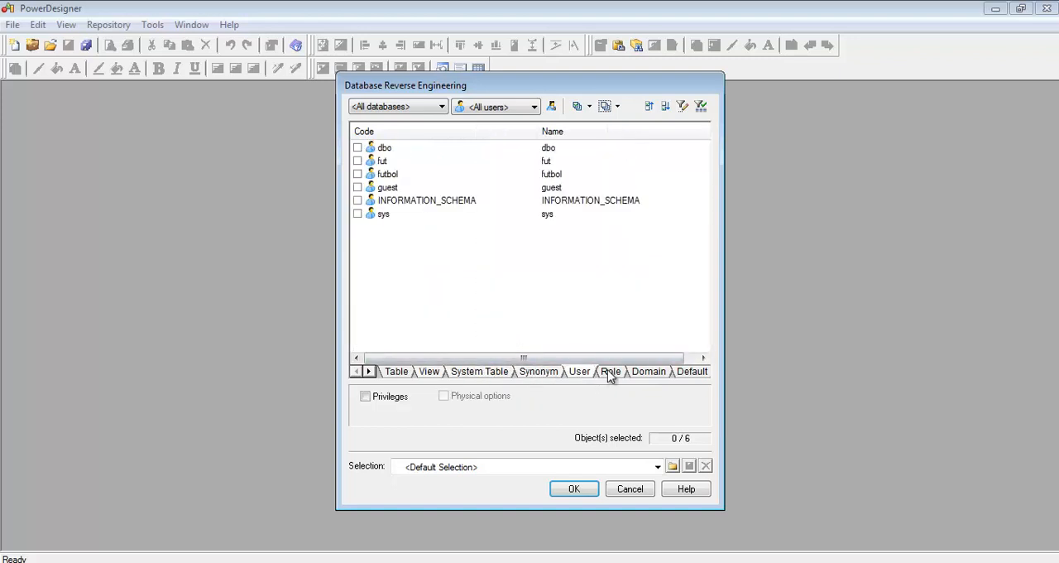
click(611, 372)
click(649, 374)
click(687, 374)
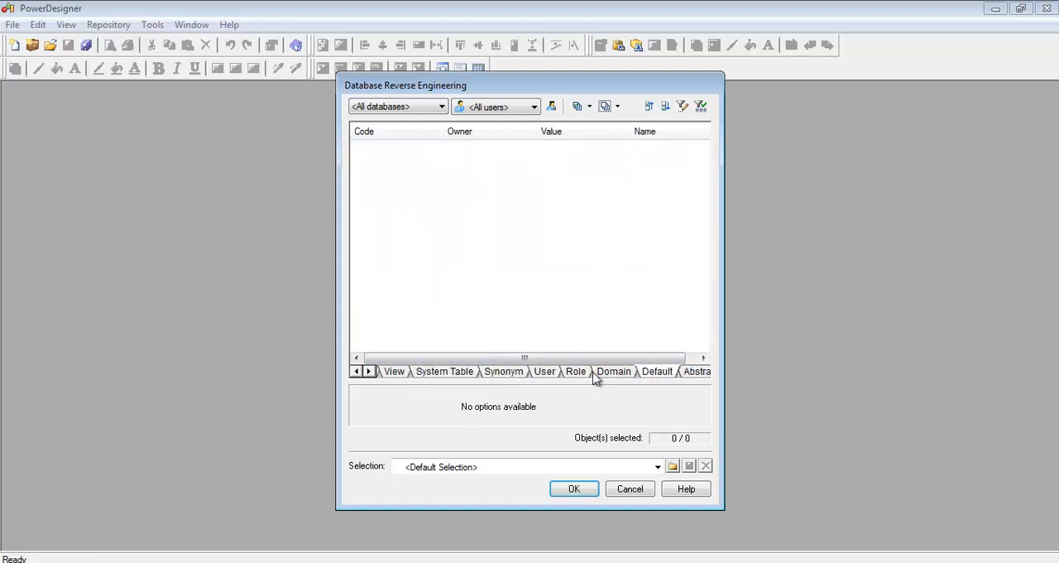
Step: Return to the table selection and run the reverse engineering to generate the Futbol physical diagram
click(394, 374)
click(356, 371)
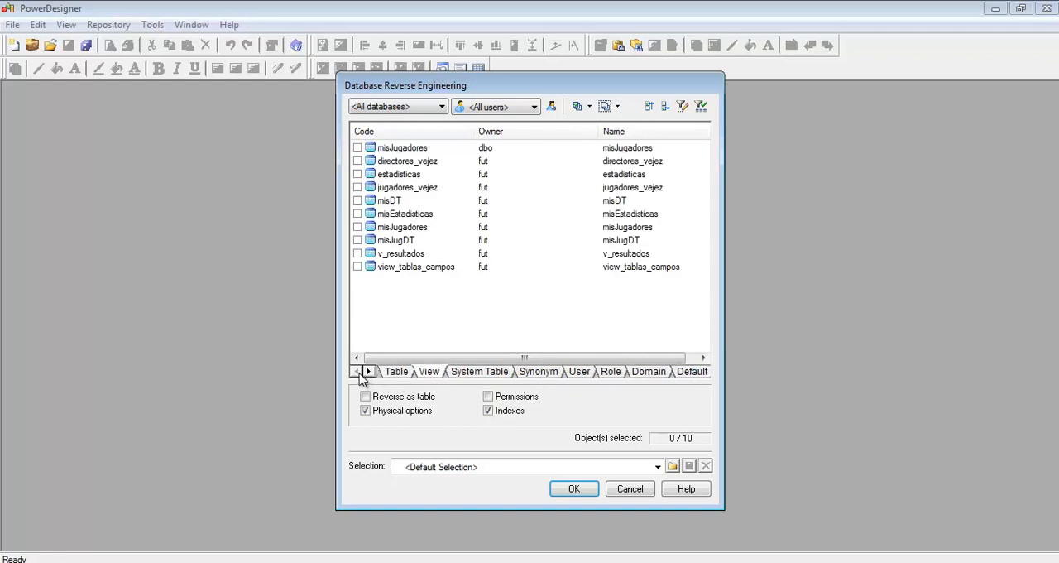
click(391, 372)
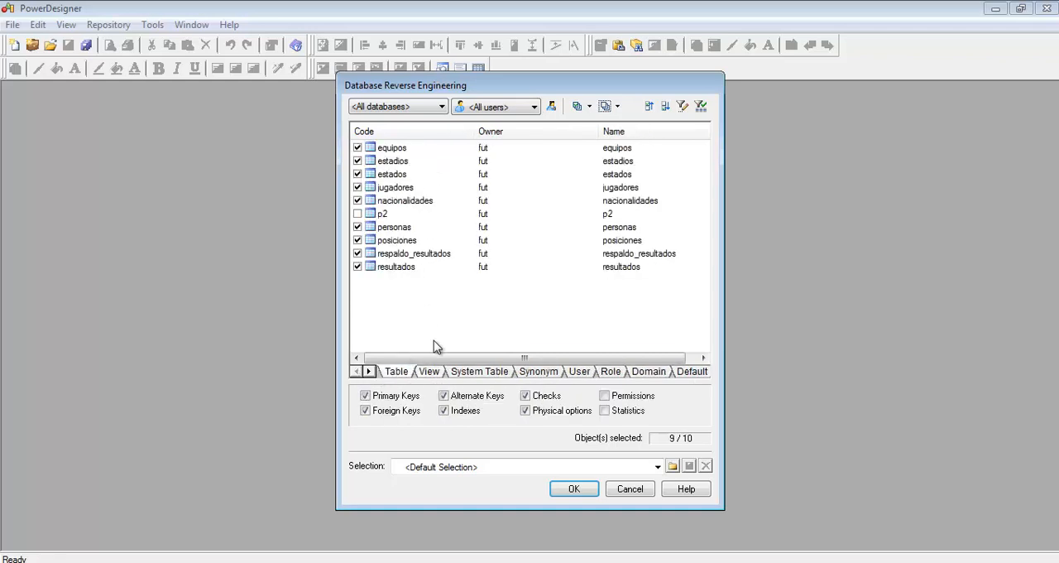
click(575, 488)
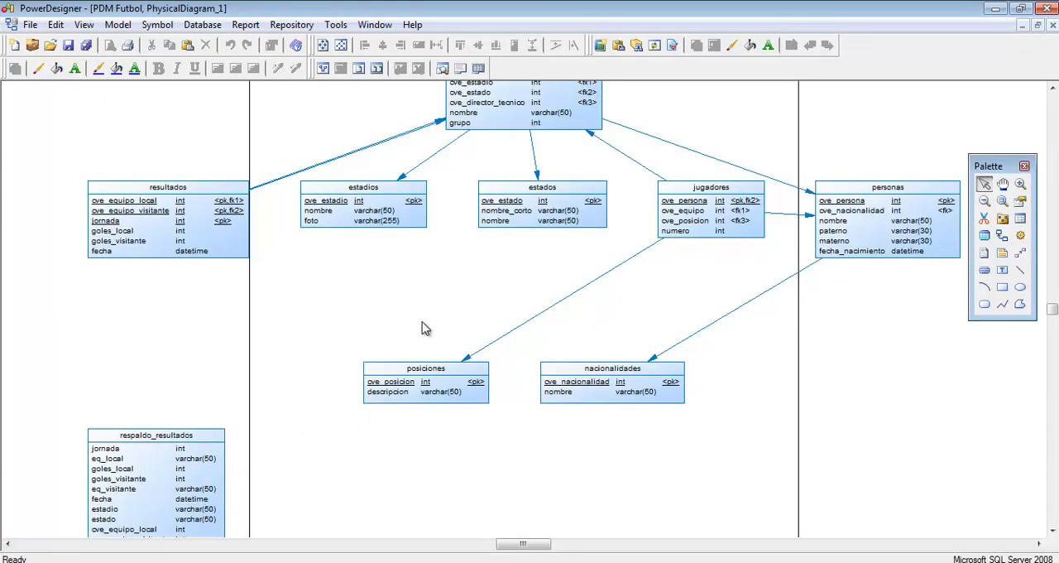
Step: Move the resultados table directly above the equipos table in the diagram
scroll(447, 313, up, 1)
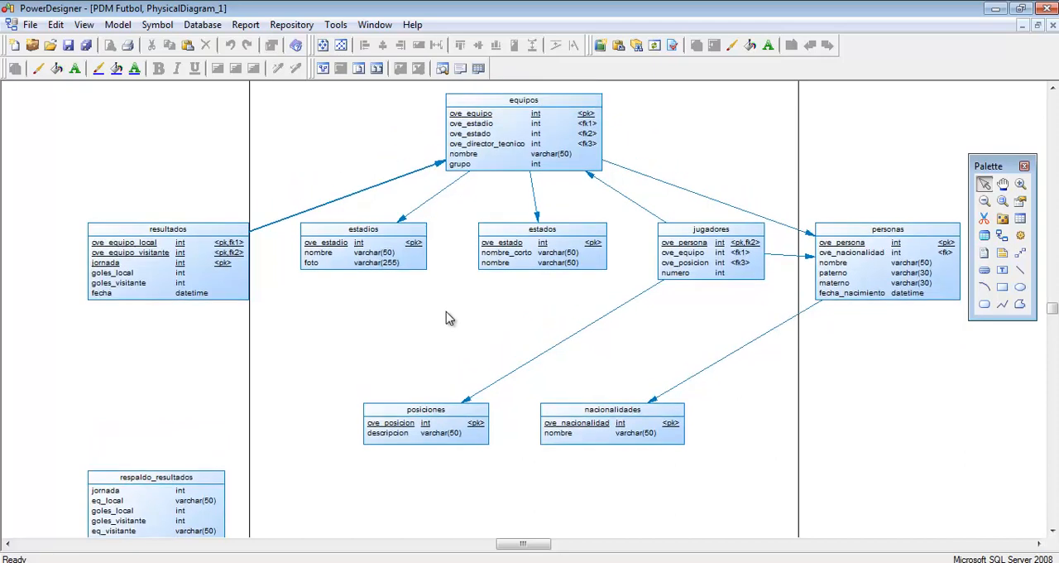
scroll(693, 170, up, 2)
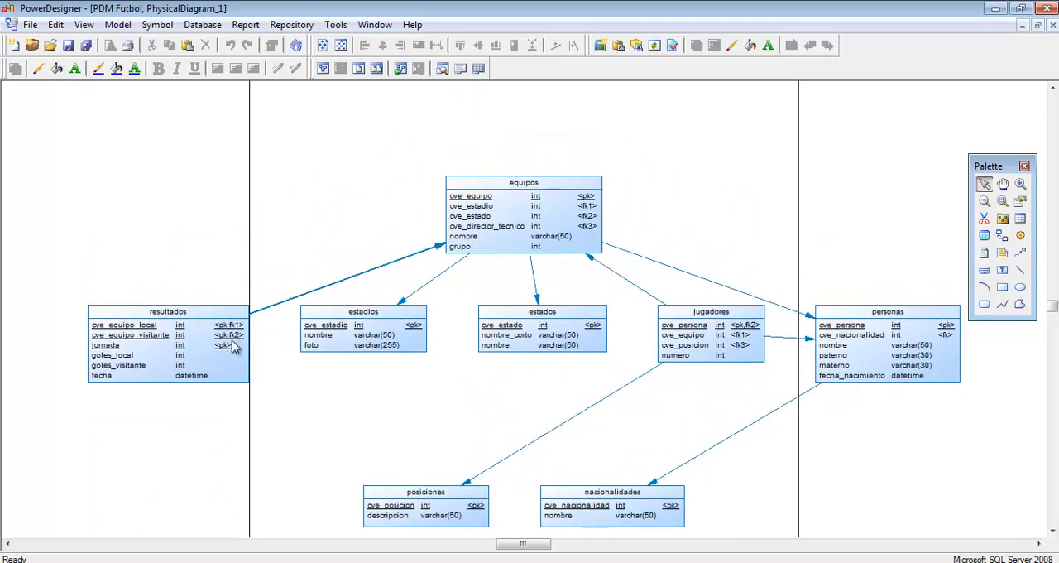
drag(175, 344, 554, 116)
scroll(629, 203, up, 5)
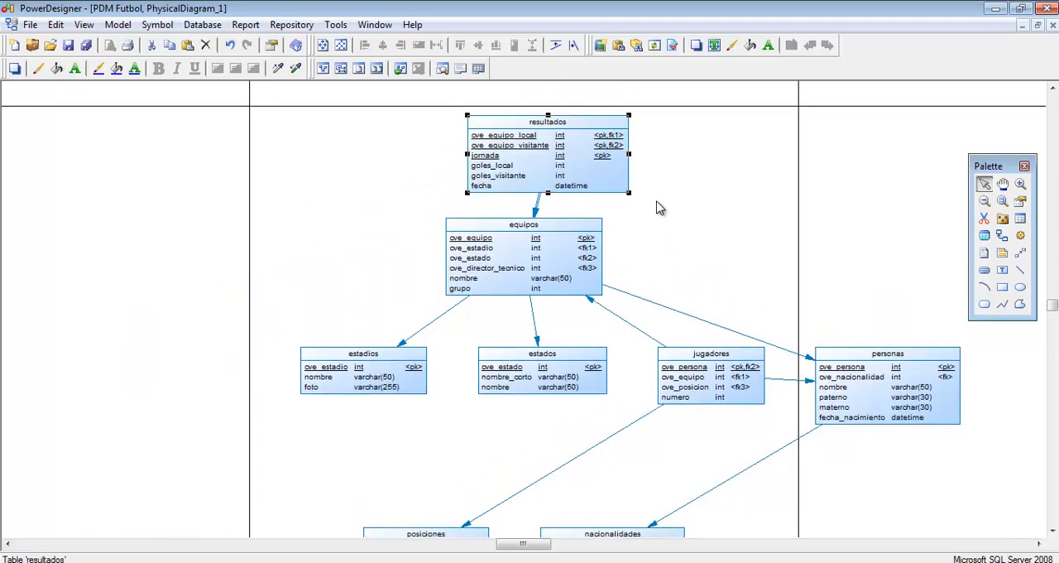
drag(580, 193, 561, 189)
click(631, 233)
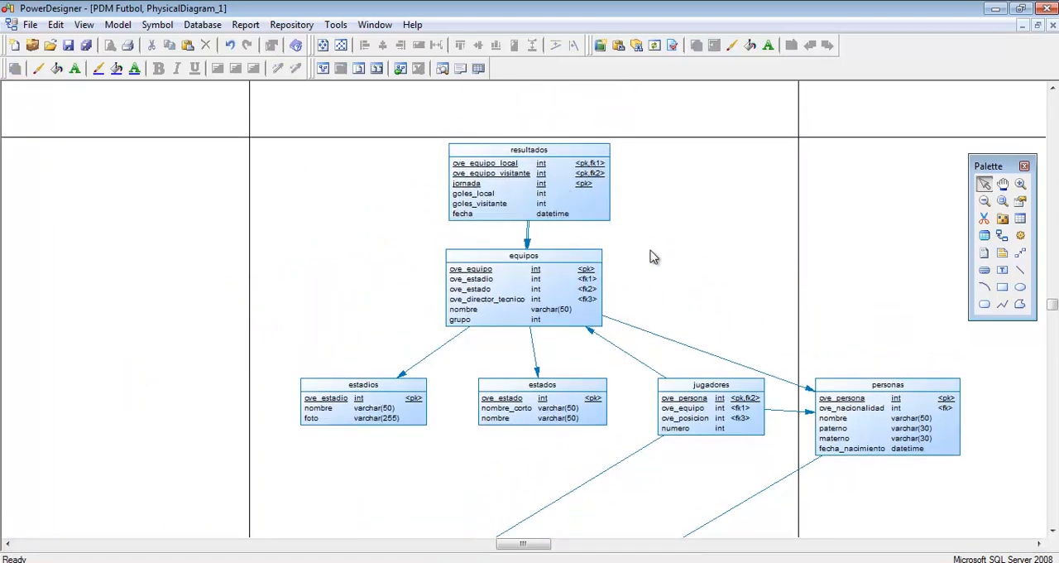
Step: Open the deletion options for the respaldo_resultados table and cancel the deletion
scroll(679, 281, down, 5)
scroll(404, 337, down, 3)
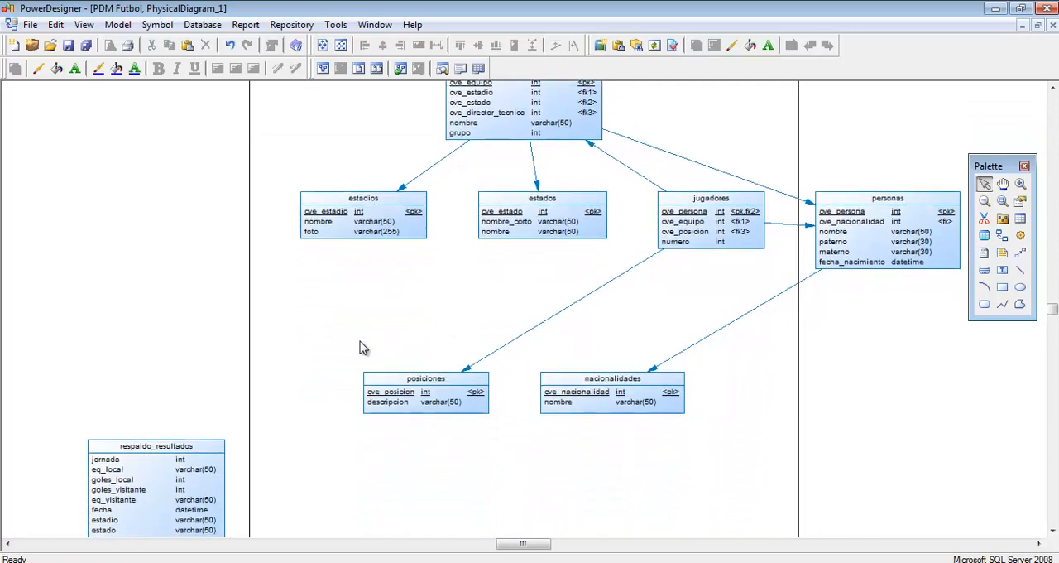
click(139, 480)
scroll(274, 406, down, 1)
scroll(275, 405, down, 1)
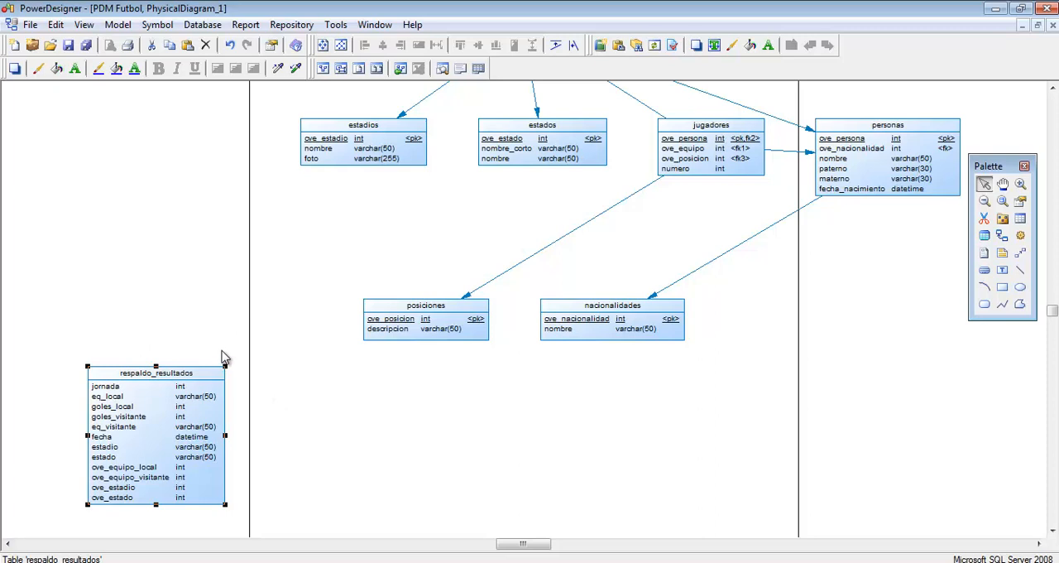
key(Delete)
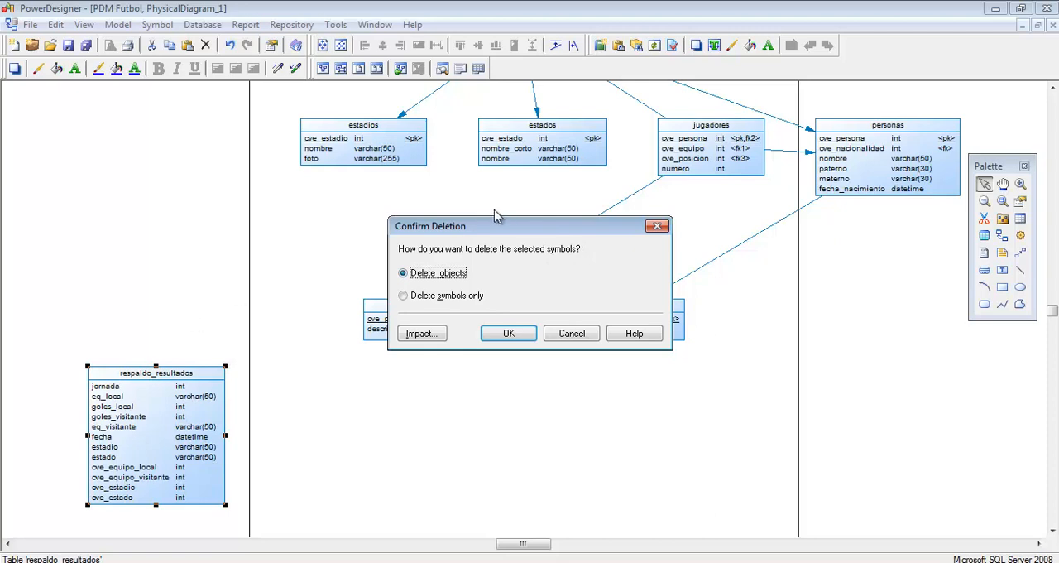
click(561, 334)
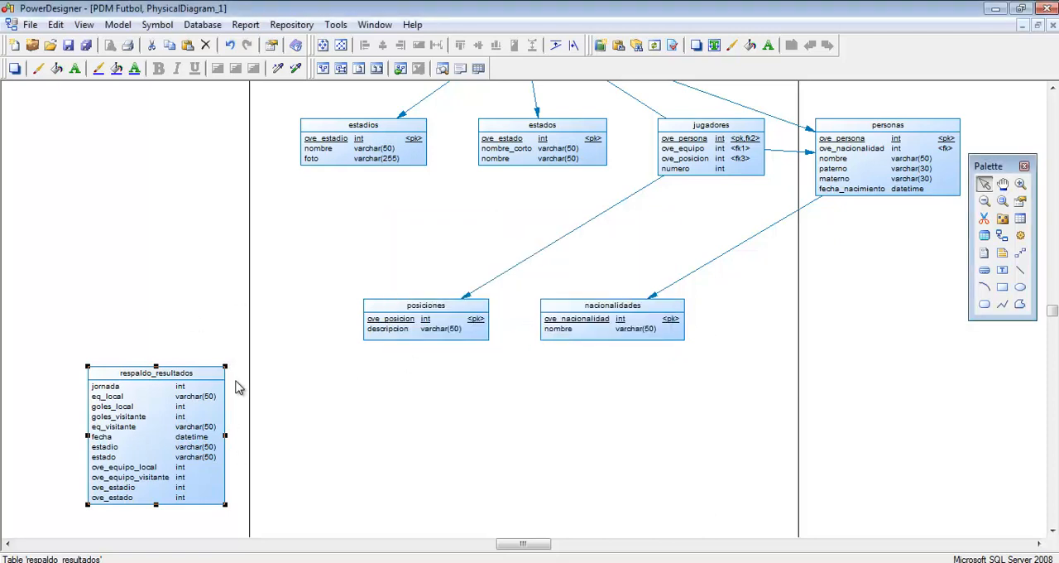
Step: Delete the respaldo_resultados table from the diagram
key(Delete)
key(Return)
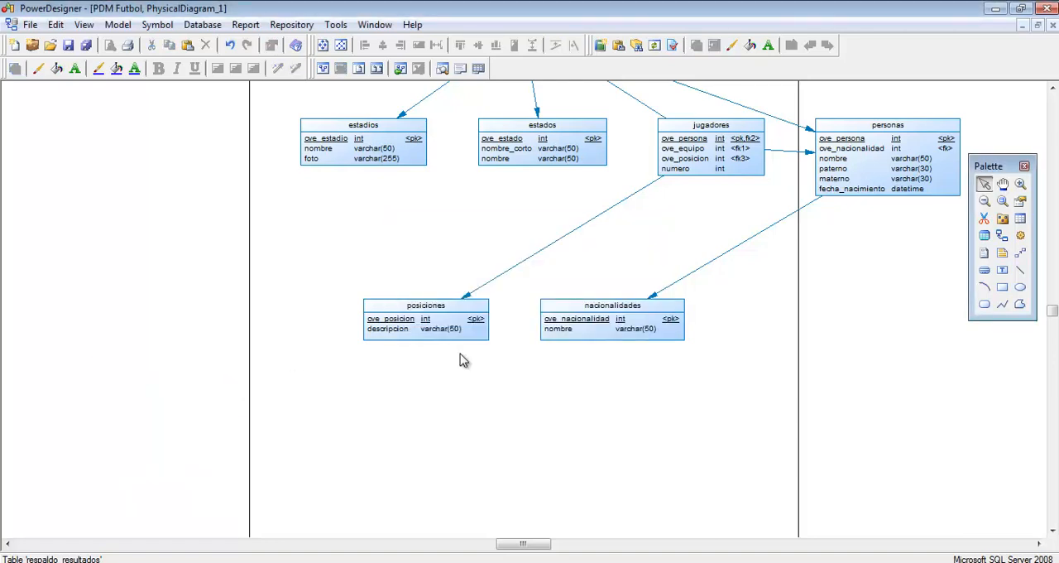
scroll(763, 459, up, 5)
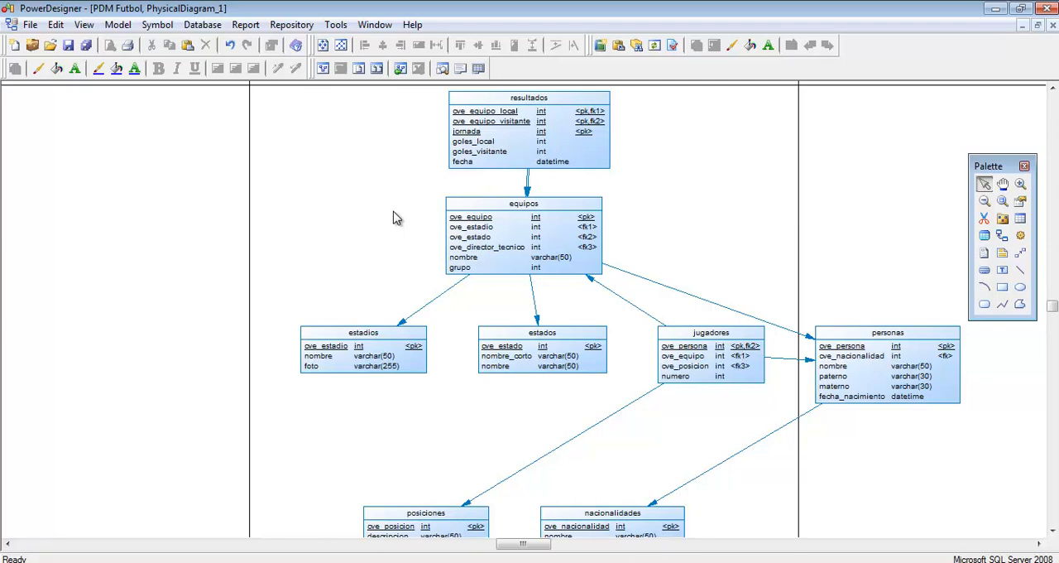
Step: Open the auto-layout settings for all diagram symbols and look through the layout styles and the Tree orientations
click(849, 365)
click(760, 249)
key(ctrl+a)
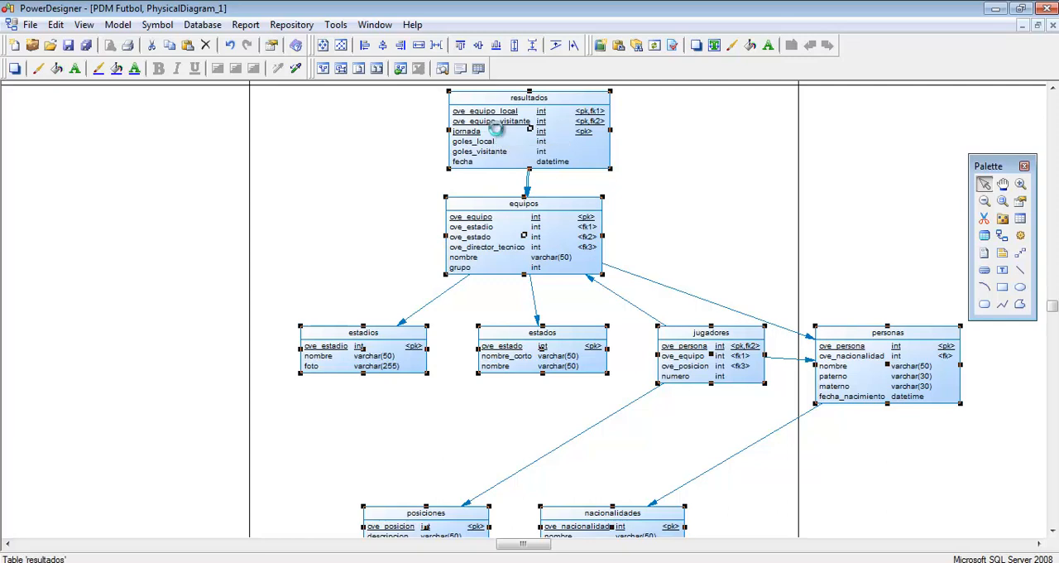
right_click(497, 130)
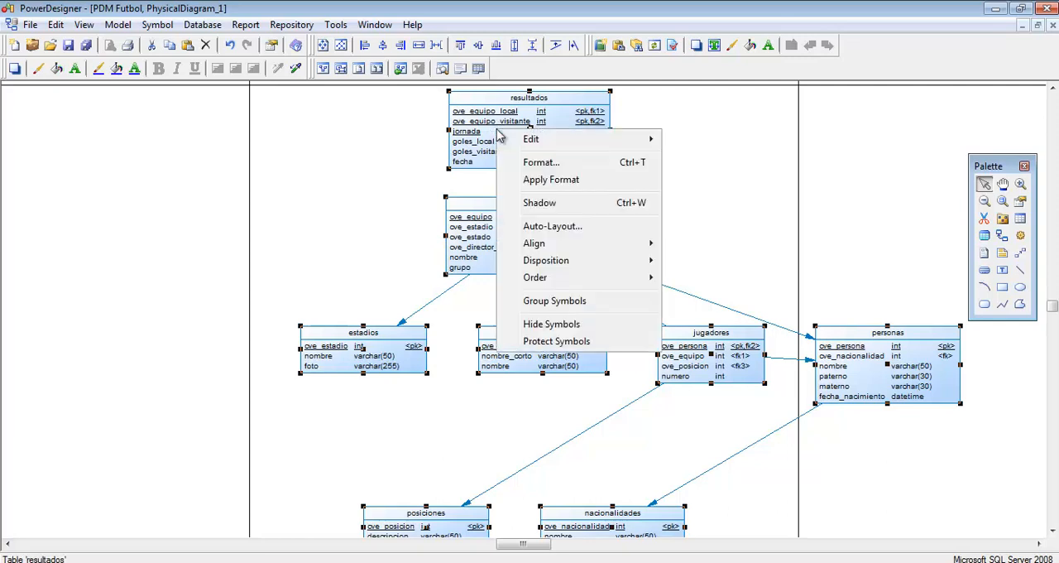
click(552, 230)
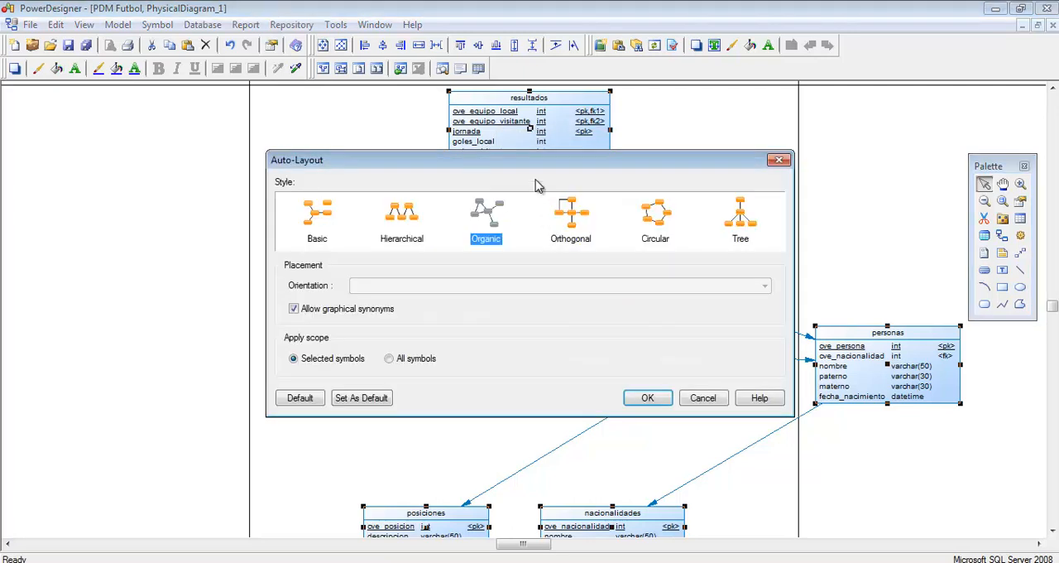
click(414, 220)
click(329, 230)
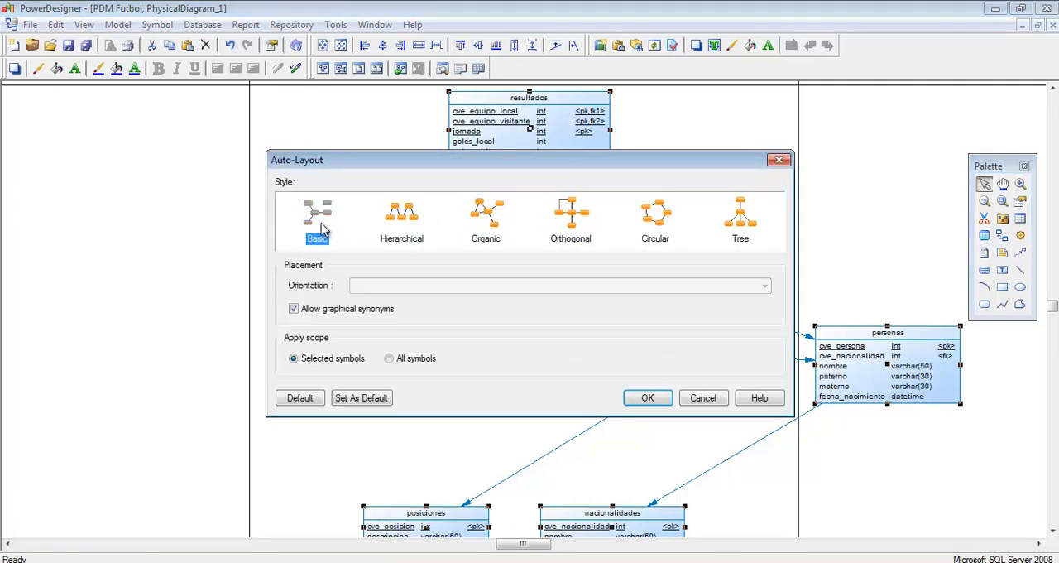
click(577, 230)
click(657, 225)
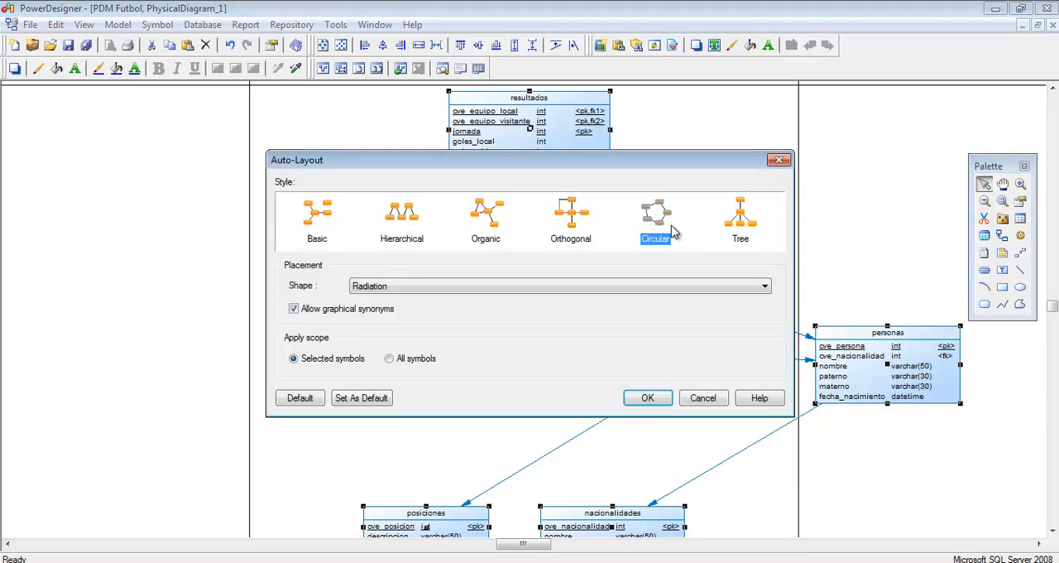
click(737, 225)
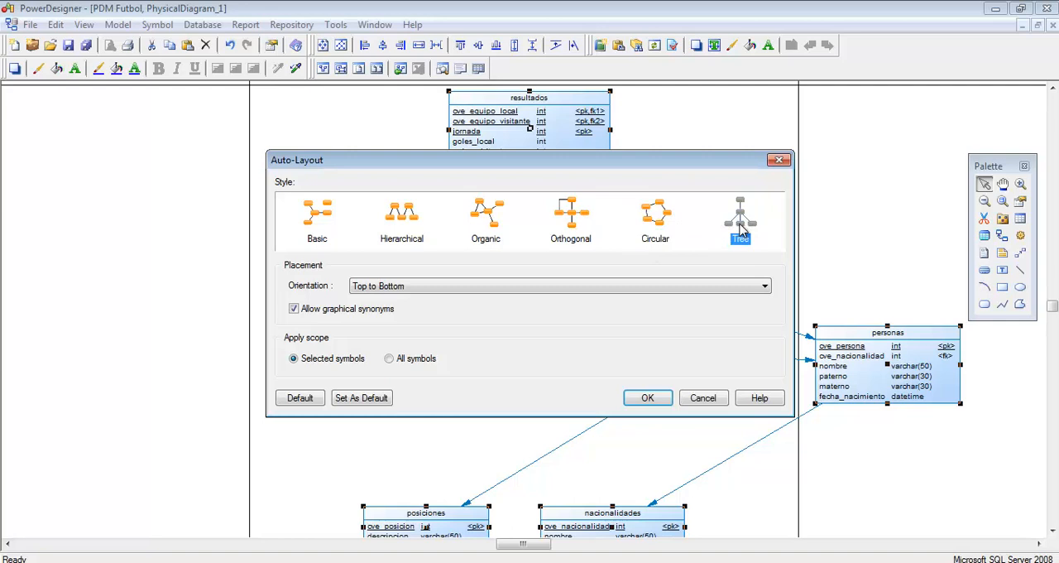
click(374, 289)
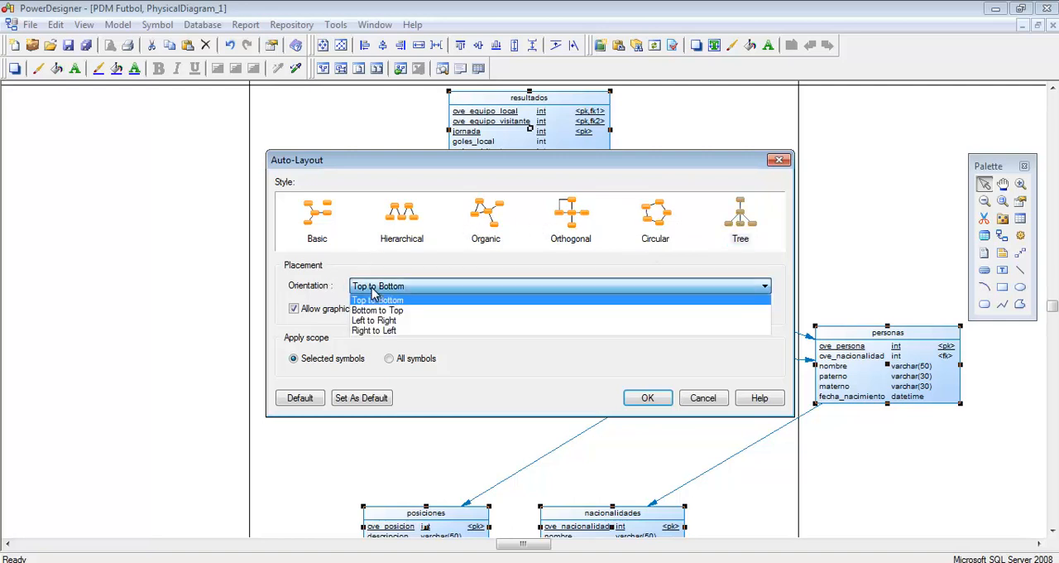
click(374, 300)
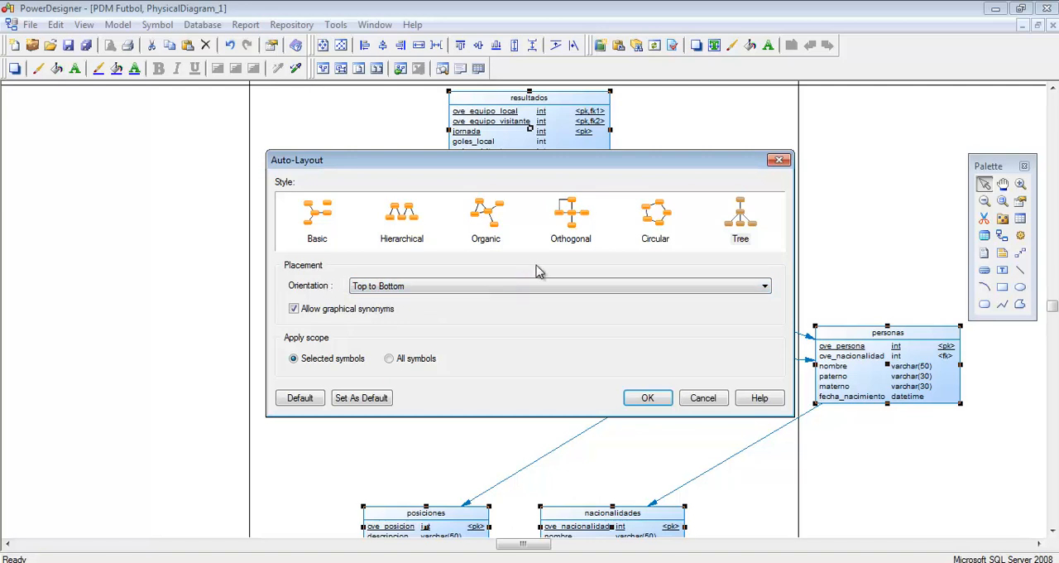
Step: Examine the placement options of the Circular, Orthogonal, Organic, Hierarchical and Basic layout styles
click(655, 219)
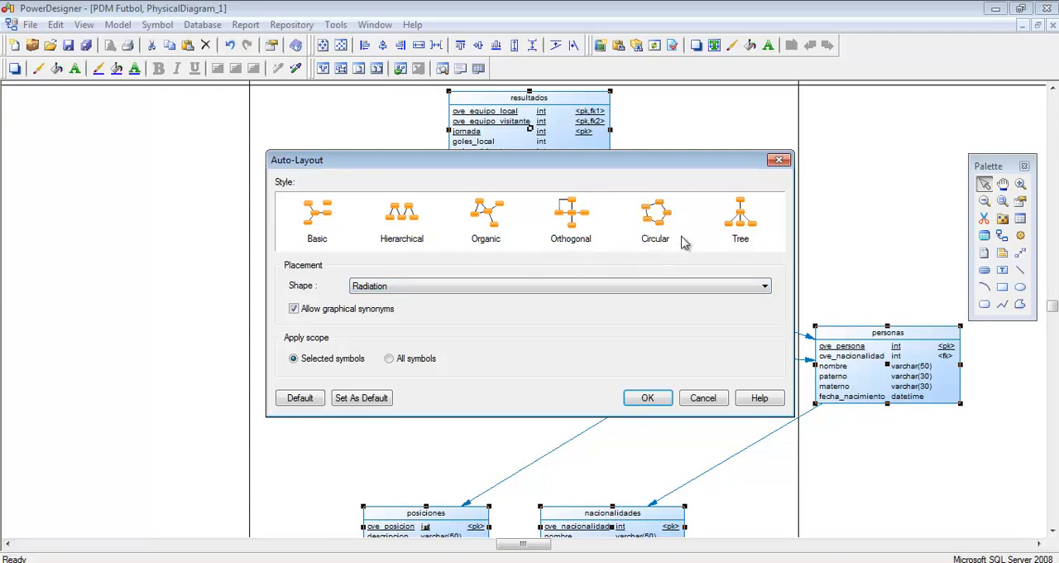
click(581, 286)
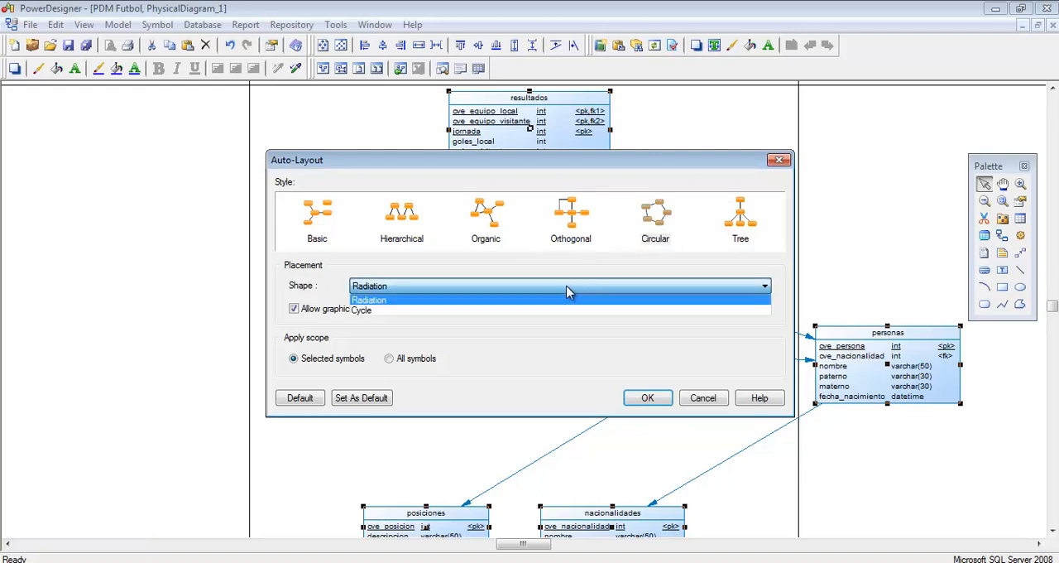
click(571, 221)
click(414, 290)
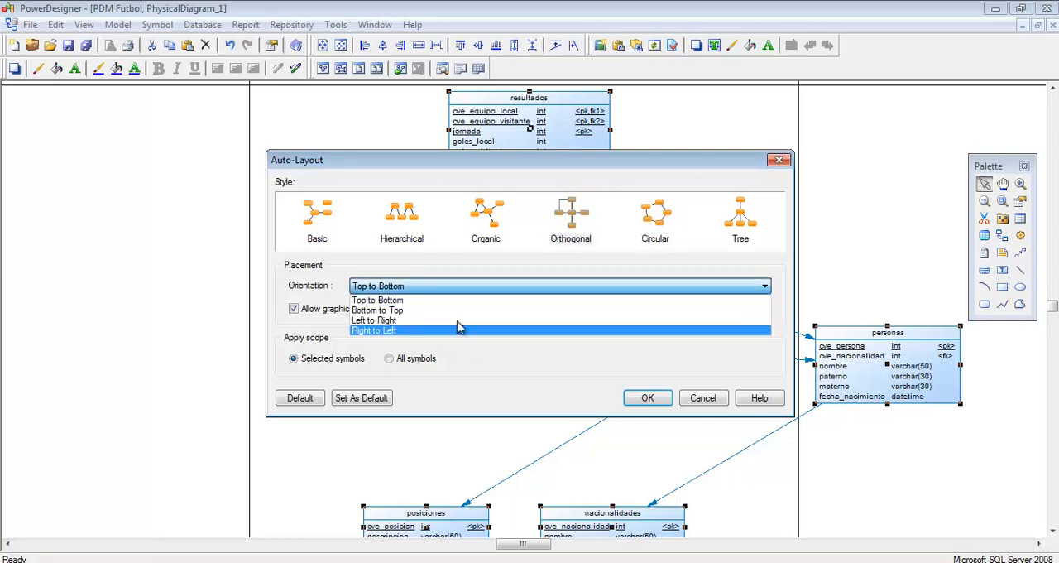
click(487, 213)
click(487, 217)
click(394, 220)
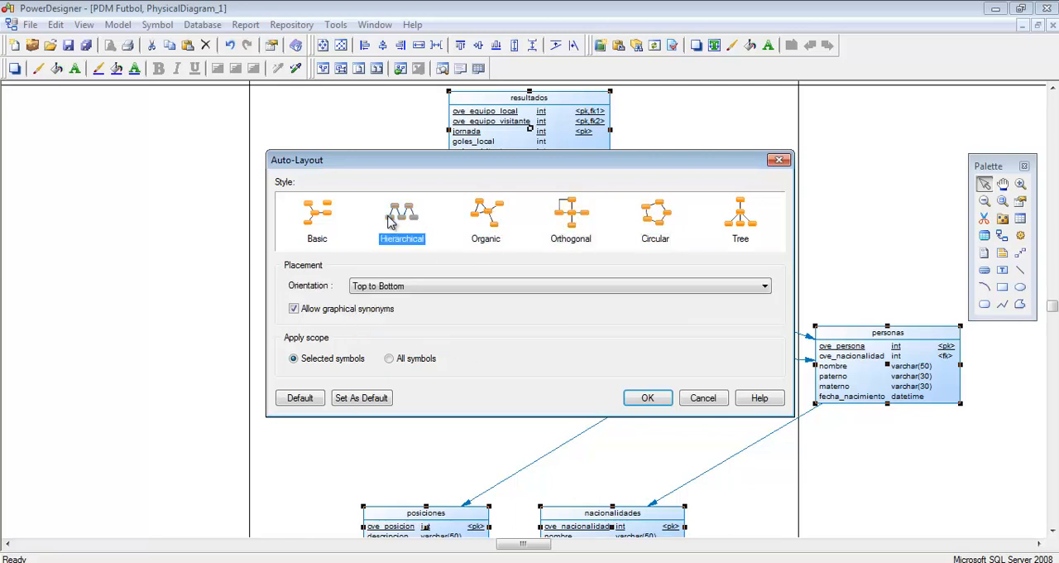
click(322, 220)
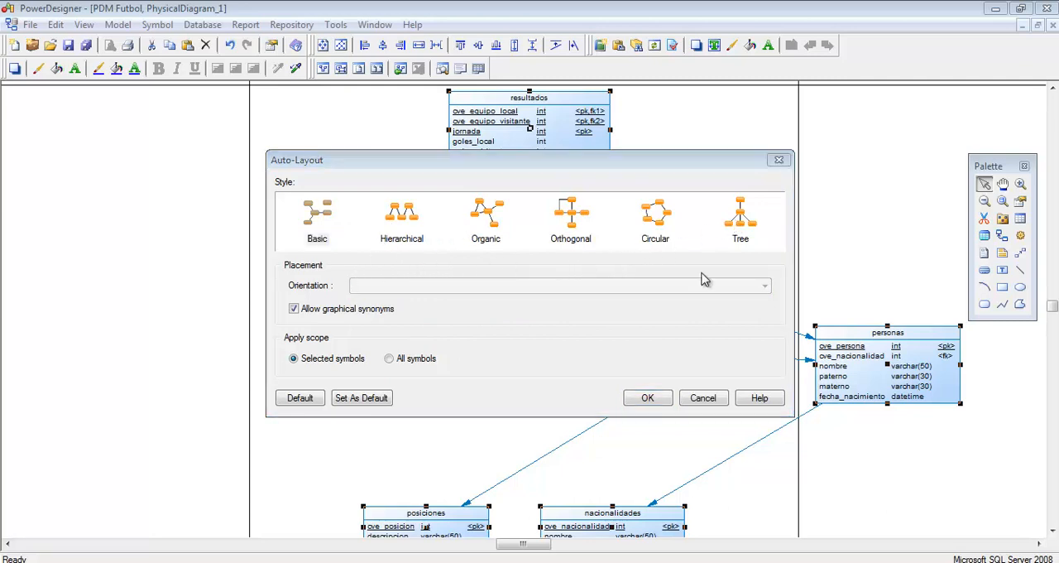
Step: Apply the Tree auto-layout with Top to Bottom orientation to the selected symbols and review the arrangement
click(741, 227)
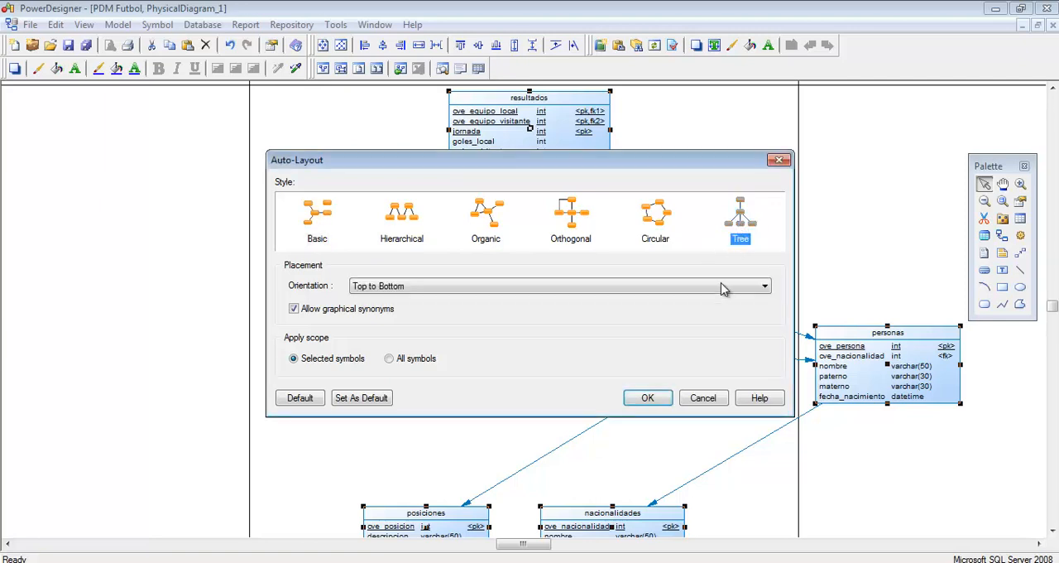
click(648, 398)
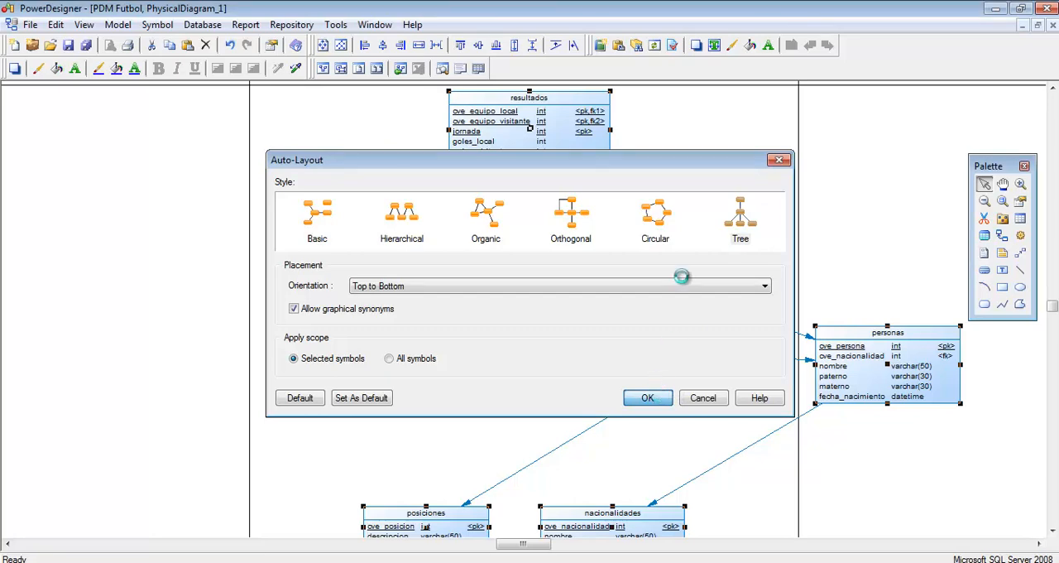
click(650, 220)
scroll(743, 337, down, 2)
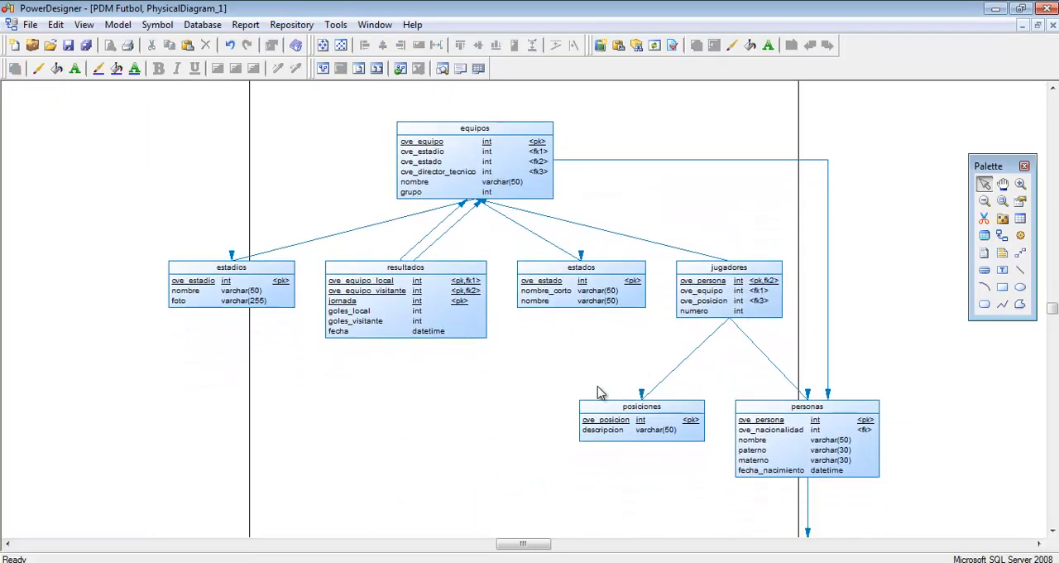
scroll(582, 361, down, 2)
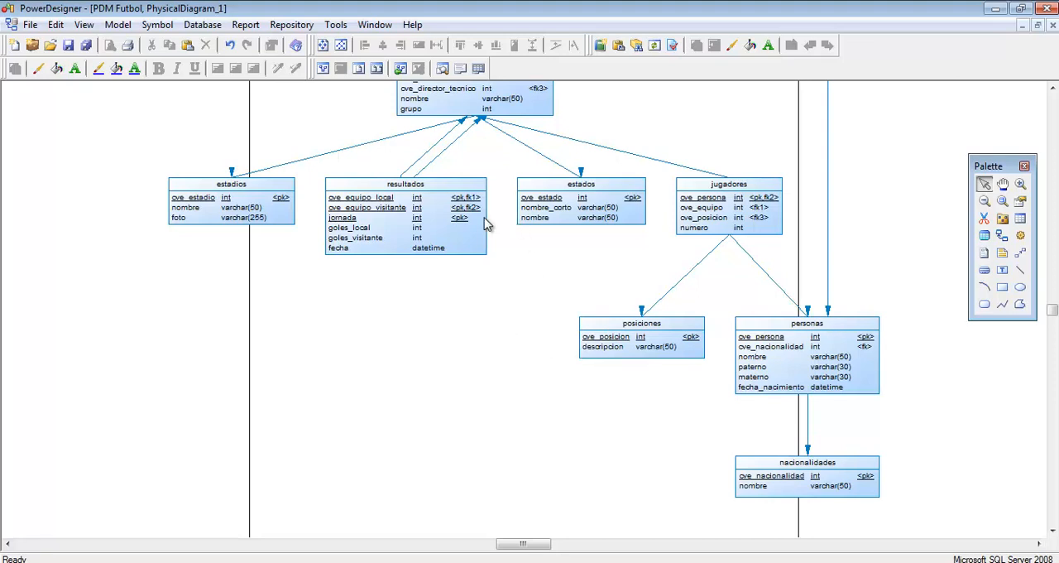
Step: Undo the Tree auto-layout of the diagram
key(ctrl+z)
scroll(653, 324, up, 3)
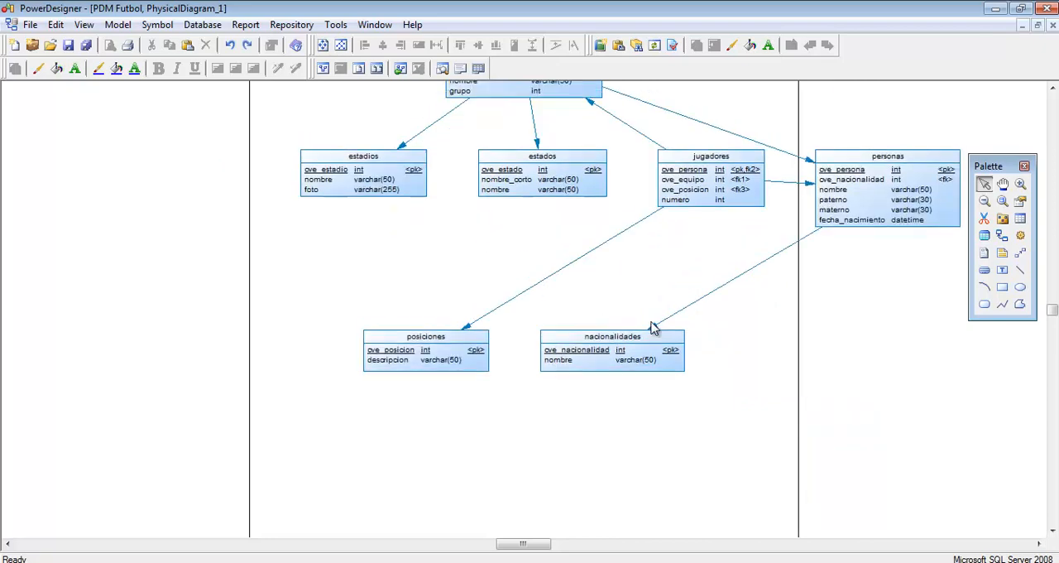
scroll(610, 331, up, 3)
Step: Move estadios and estados to the left of equipos, and bring jugadores and personas closer to its lower and right sides
drag(373, 321, 323, 184)
drag(542, 331, 335, 286)
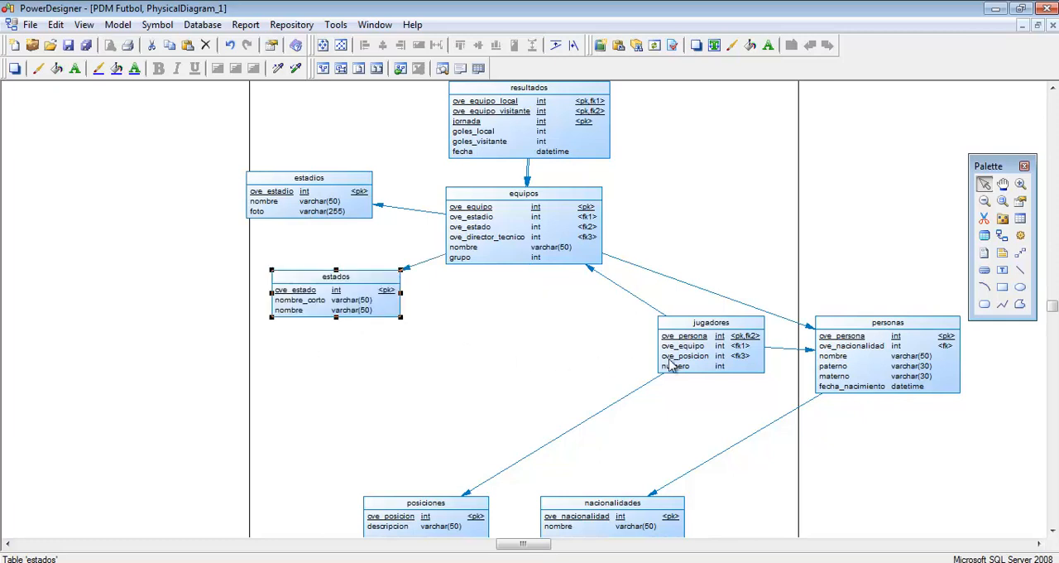
drag(672, 351, 519, 344)
drag(898, 370, 730, 319)
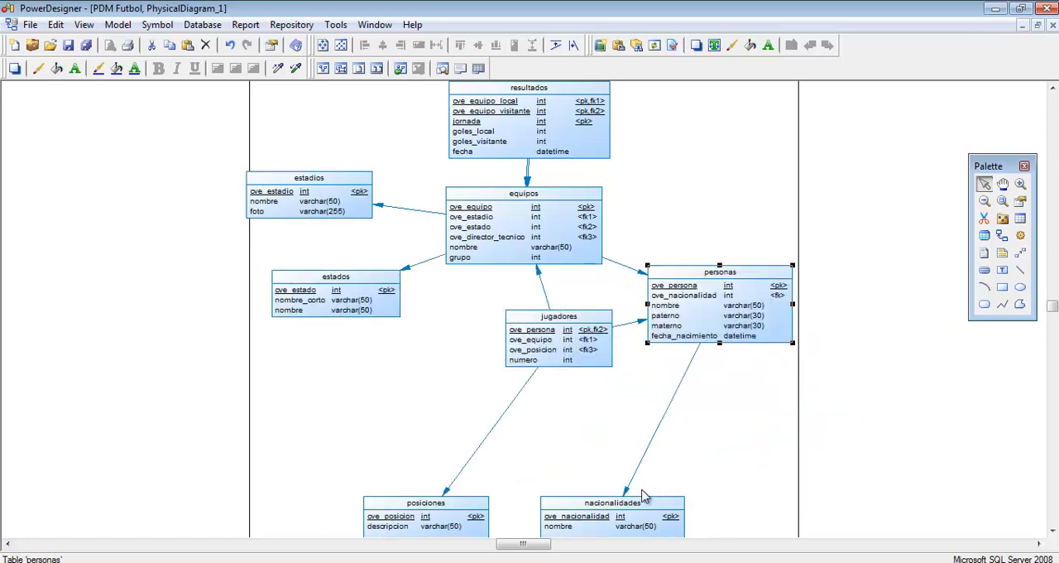
Step: Place nacionalidades below personas, and line up jugadores and posiciones beneath equipos
drag(659, 513, 755, 437)
drag(438, 511, 532, 448)
drag(545, 342, 505, 334)
click(432, 401)
scroll(436, 400, up, 2)
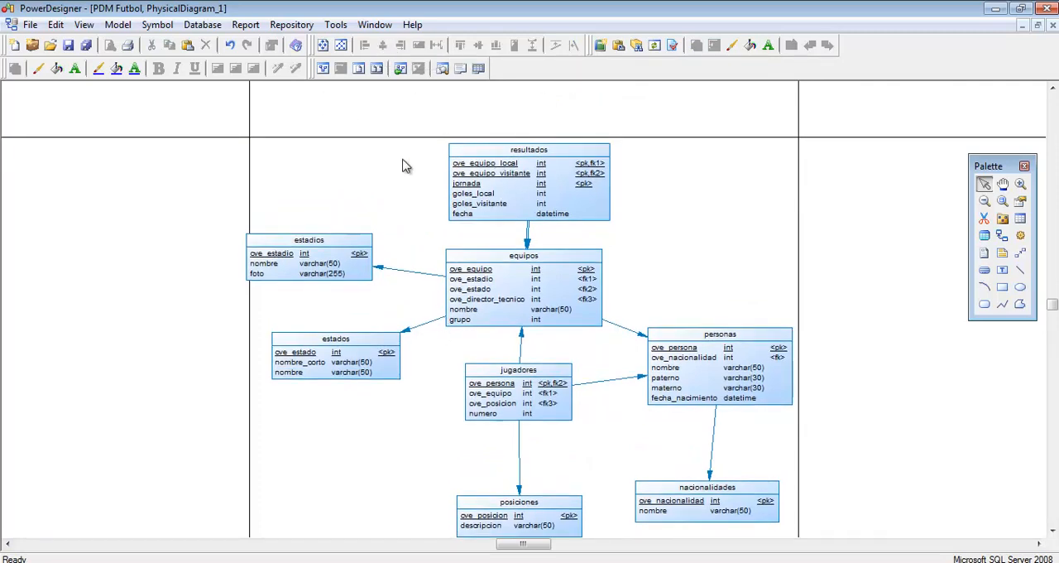
Step: Align the estadios and estados tables with each other on a common vertical axis
drag(194, 146, 436, 427)
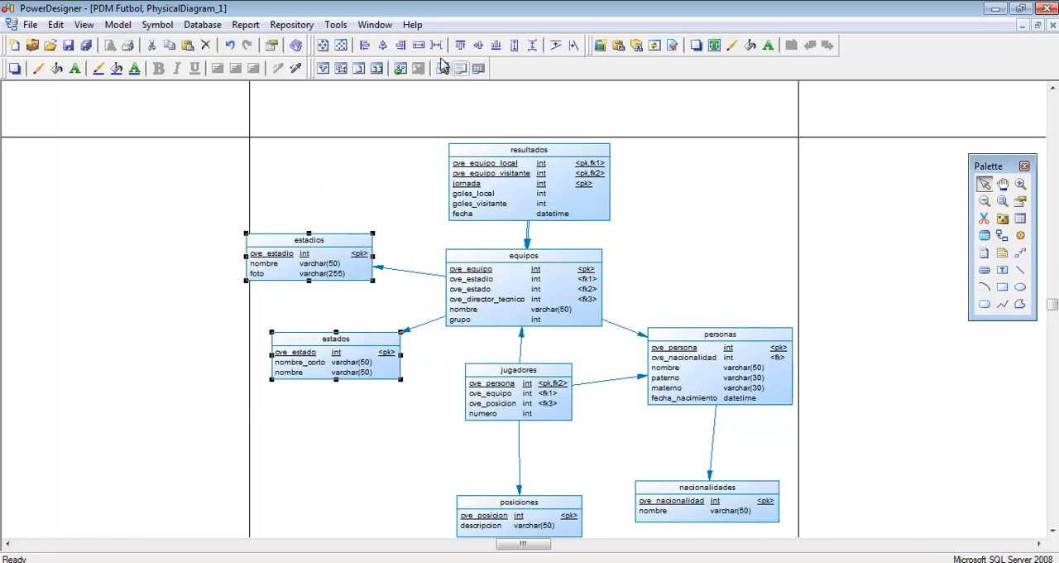
click(384, 45)
click(398, 118)
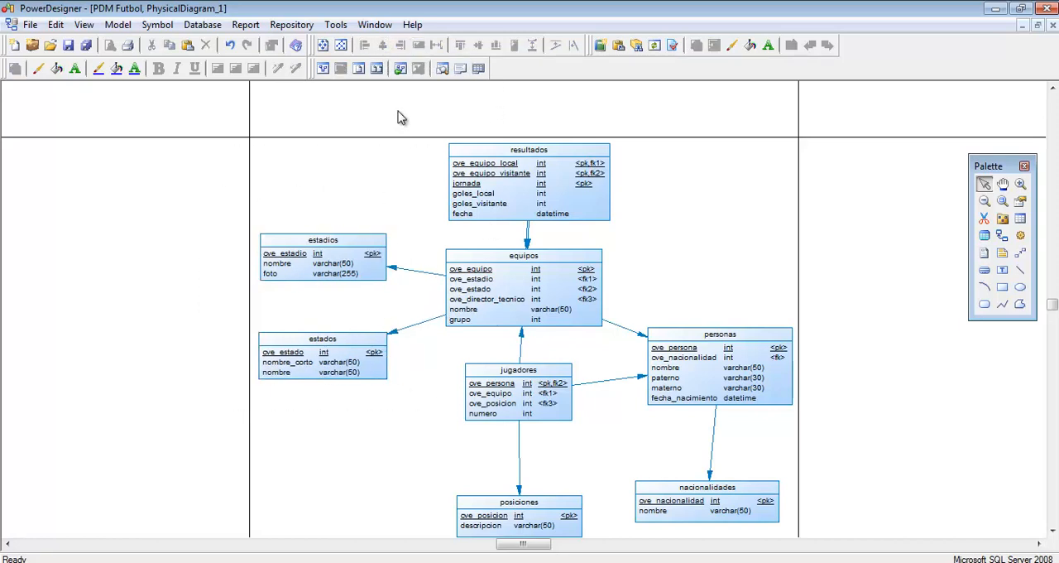
Step: Align resultados, equipos, jugadores and posiciones on one vertical axis, and personas and nacionalidades on another
scroll(399, 118, down, 1)
drag(390, 97, 619, 507)
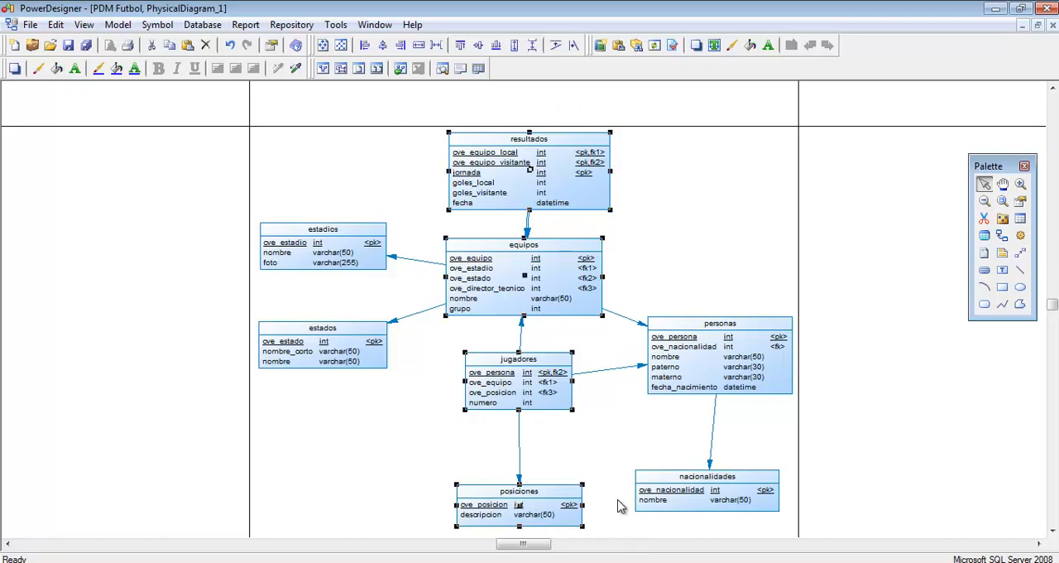
click(383, 46)
drag(625, 184, 803, 546)
click(384, 46)
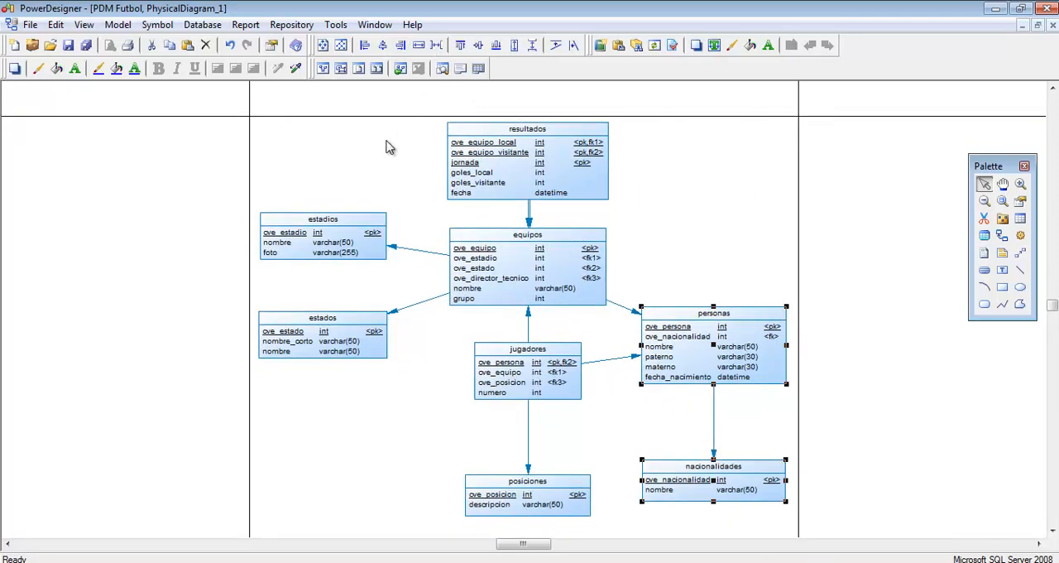
click(390, 148)
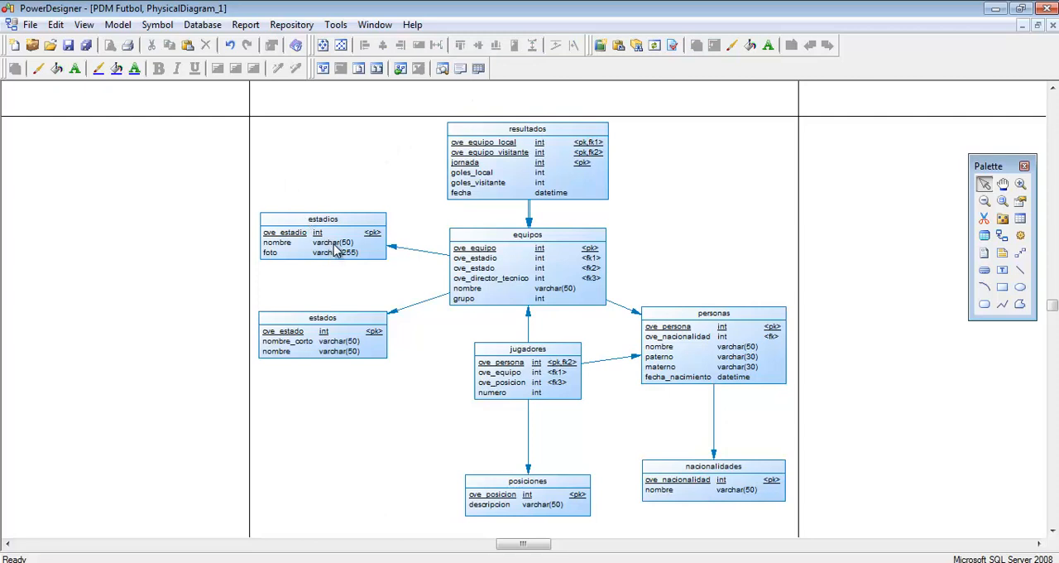
Step: Move estadios up beside resultados and align the two tables on the horizontal axis
drag(336, 250, 343, 170)
drag(222, 89, 629, 235)
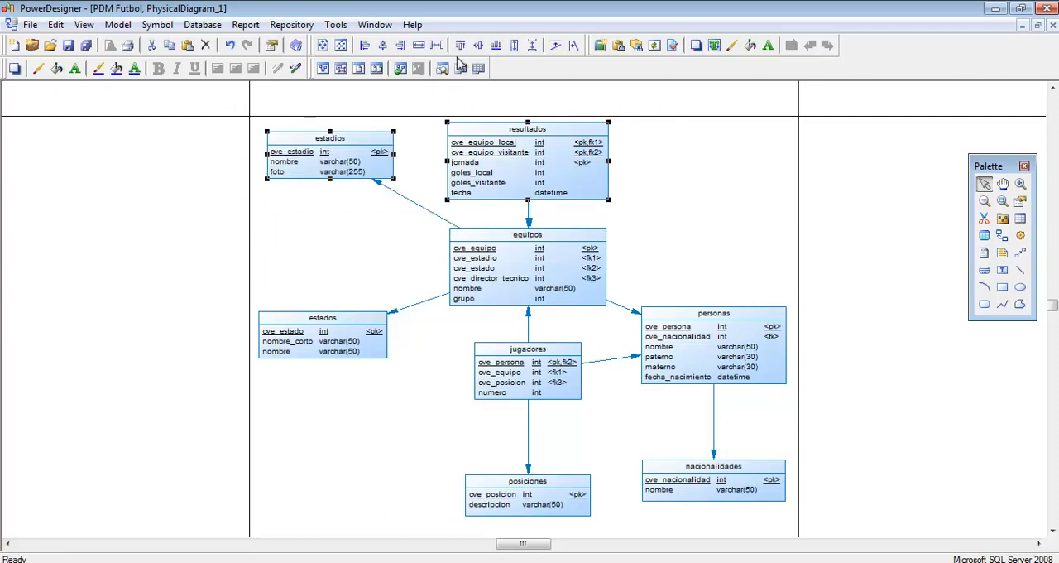
click(478, 45)
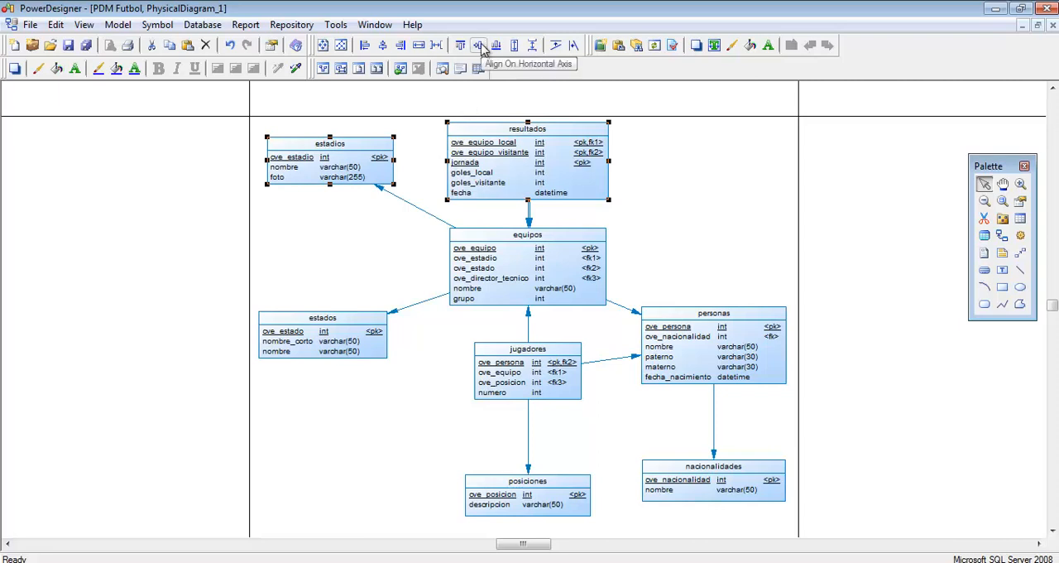
Step: Move estados and personas up beside equipos and align the three tables on the horizontal axis
drag(348, 346, 354, 283)
drag(700, 351, 698, 262)
drag(208, 202, 819, 348)
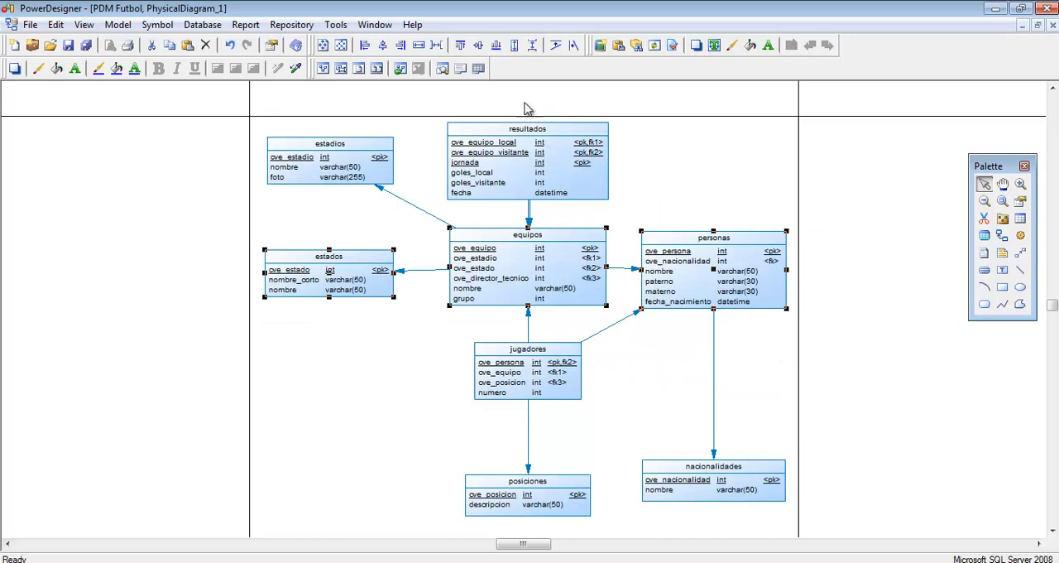
click(478, 45)
Step: Move nacionalidades up closer to personas and align it with jugadores on the horizontal axis
drag(706, 479, 709, 394)
drag(409, 318, 849, 485)
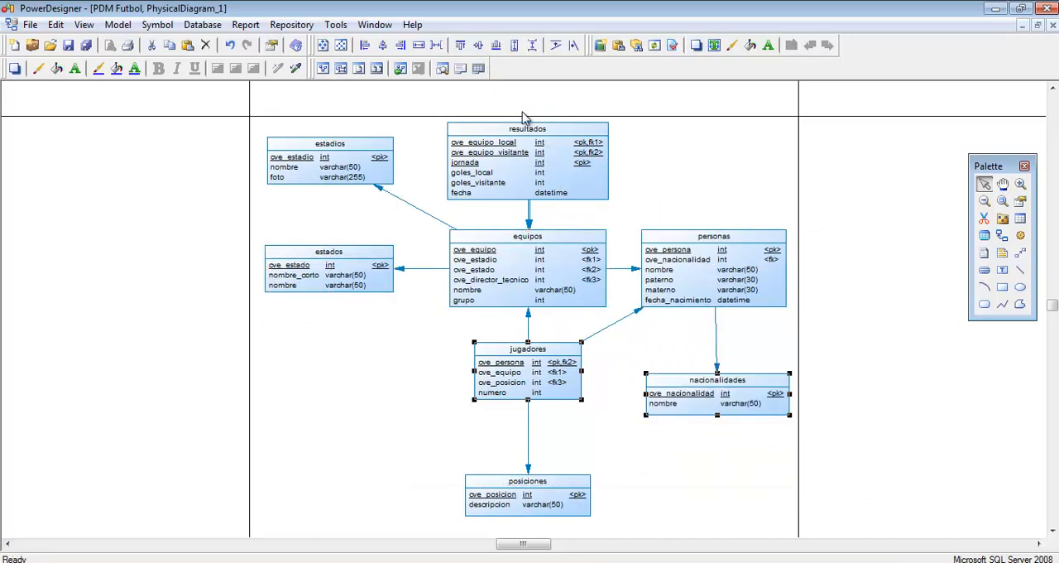
click(478, 45)
click(715, 471)
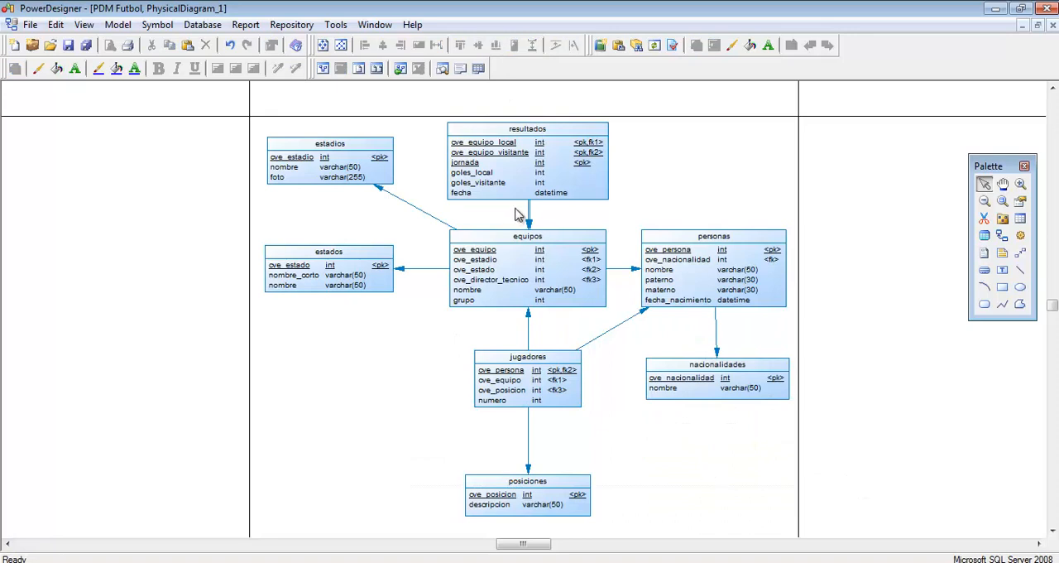
Step: Separate the two overlapping reference lines between resultados and equipos by shifting one to the left
drag(530, 211, 508, 208)
click(542, 218)
Step: Set up database script generation in C:\Brasuca\webbrasuca\ with the file name futbol.sql
click(203, 24)
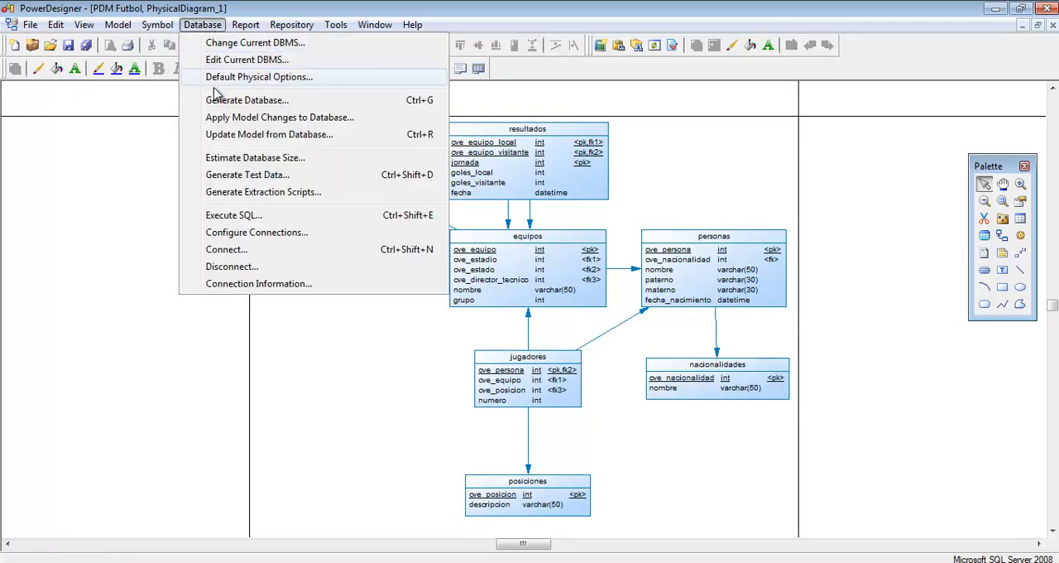
click(222, 101)
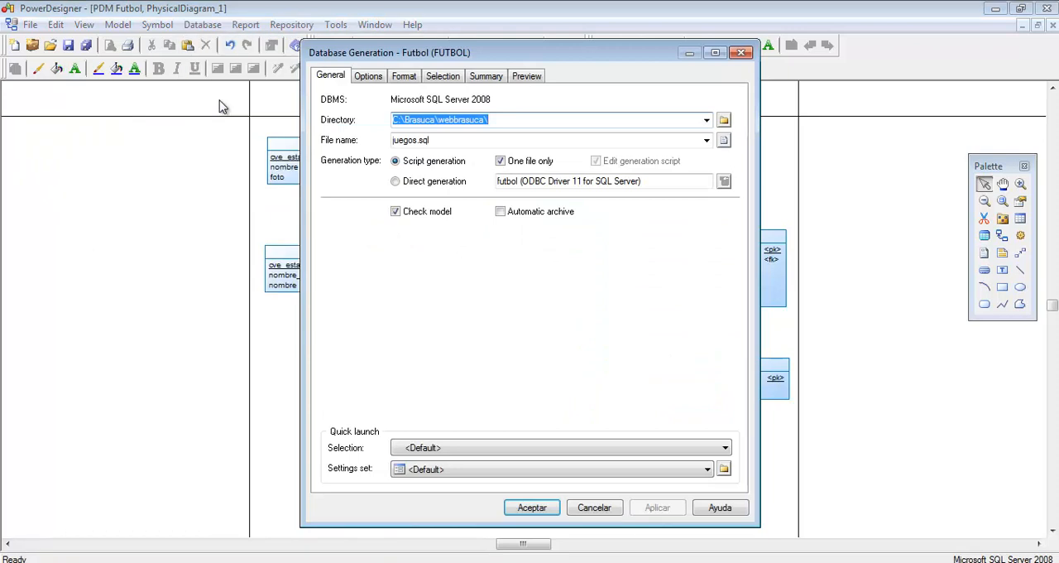
click(518, 121)
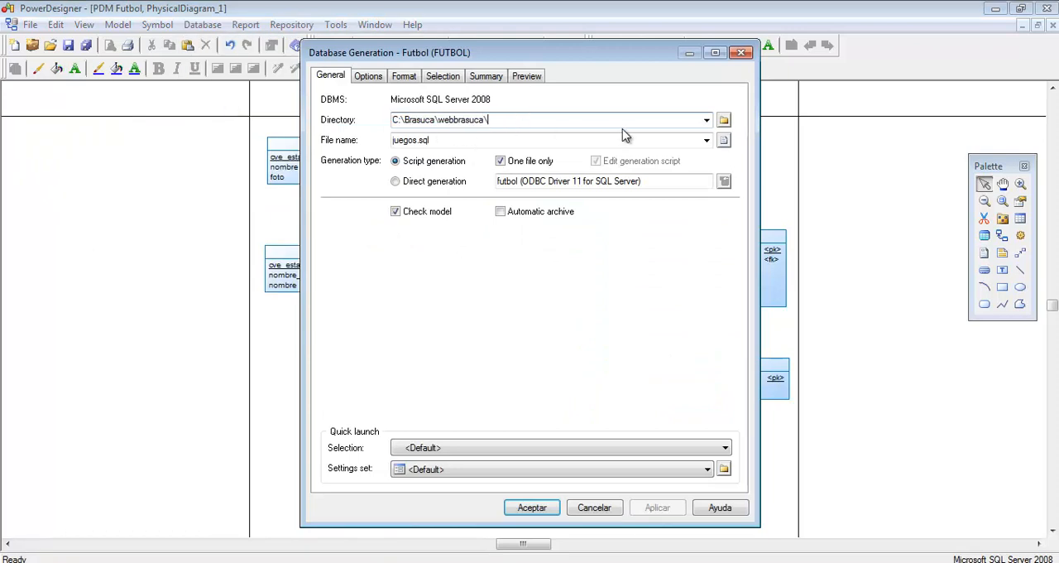
drag(508, 119, 387, 119)
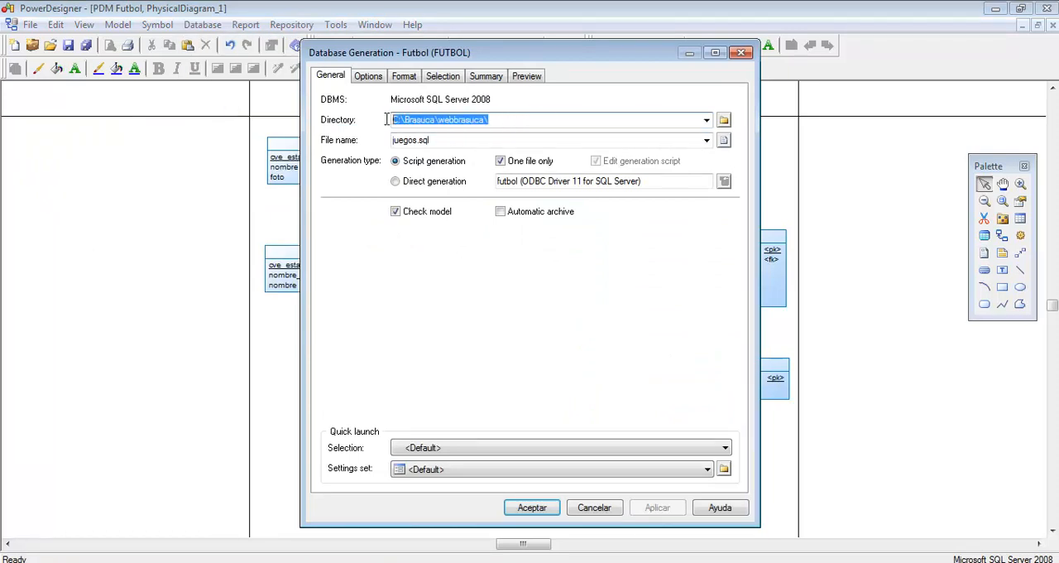
click(506, 120)
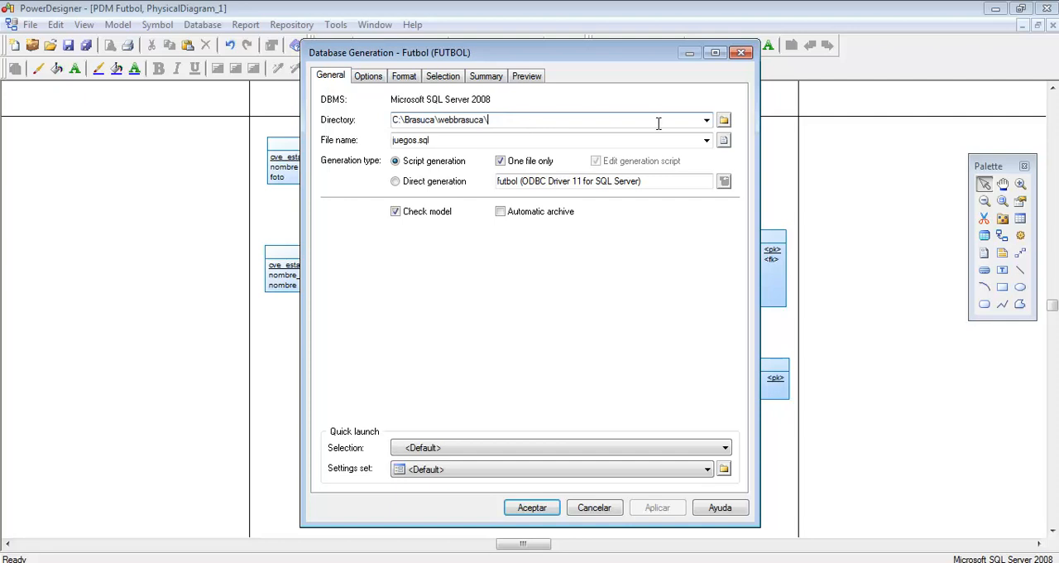
click(723, 121)
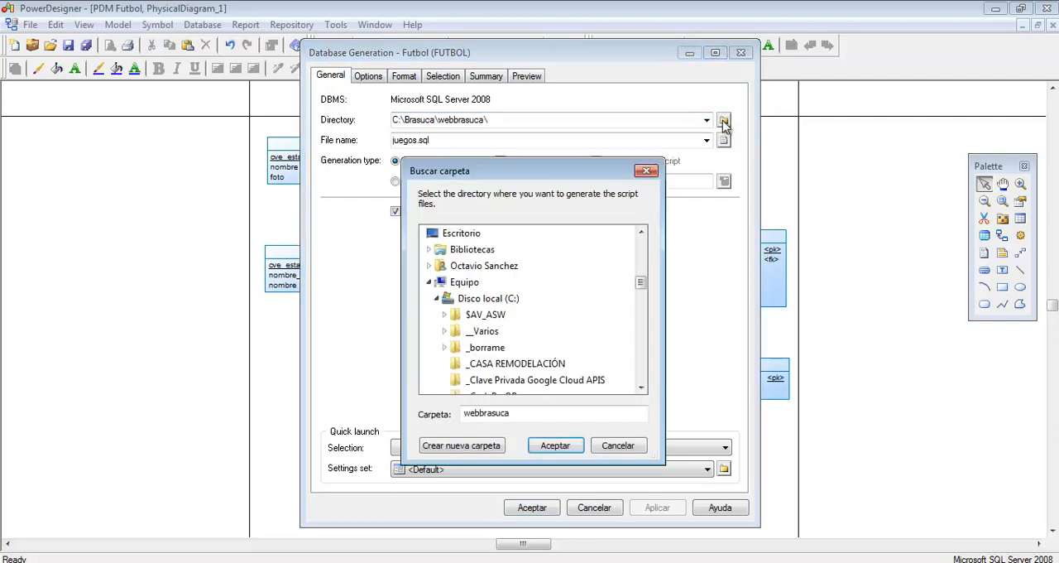
click(619, 446)
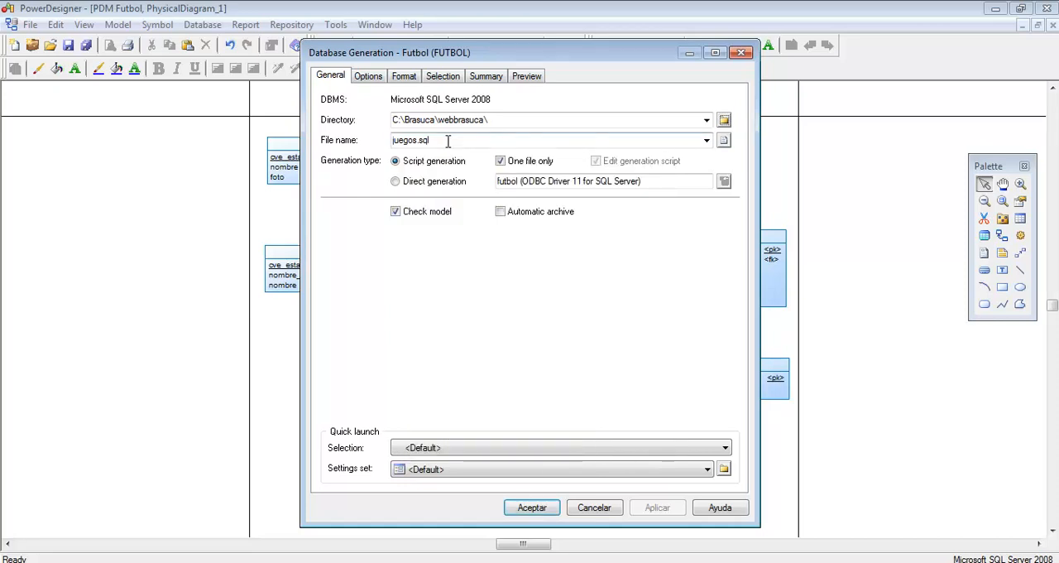
double_click(447, 141)
text(fut)
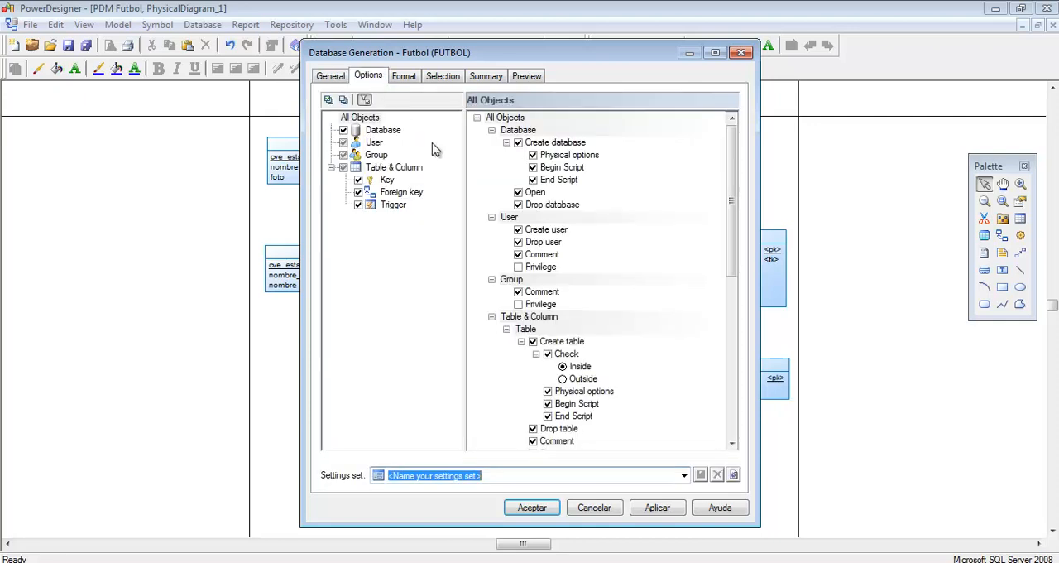
Step: Review the generation options, format and table selection, and generate the database script
drag(733, 161, 676, 137)
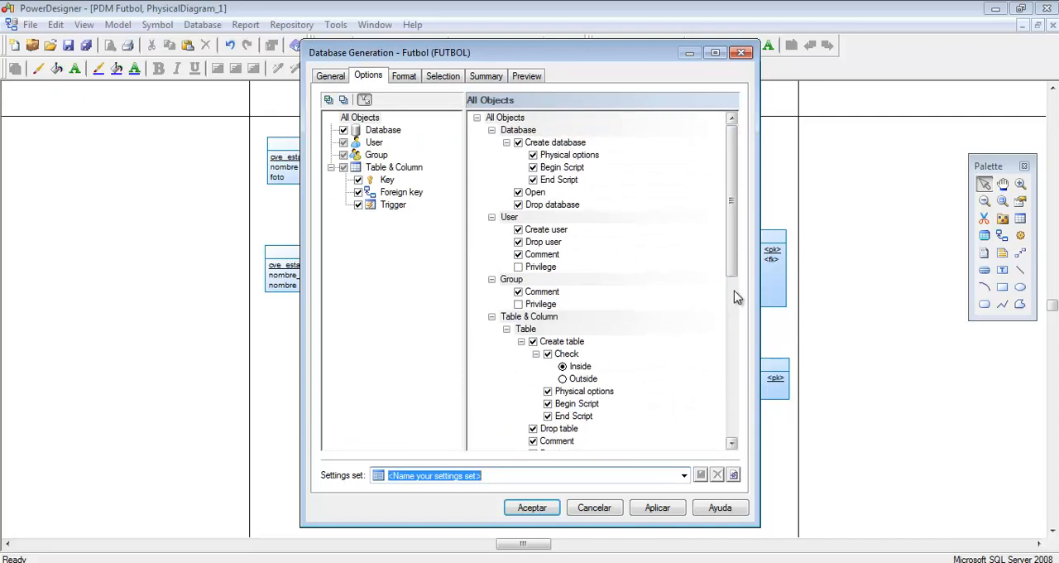
drag(736, 296, 639, 149)
drag(731, 252, 733, 334)
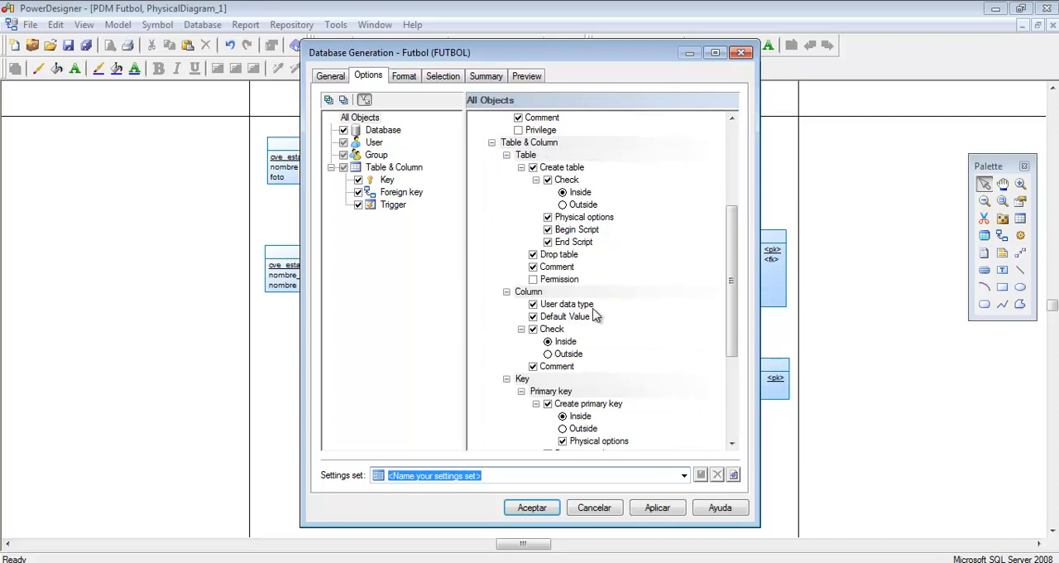
click(409, 80)
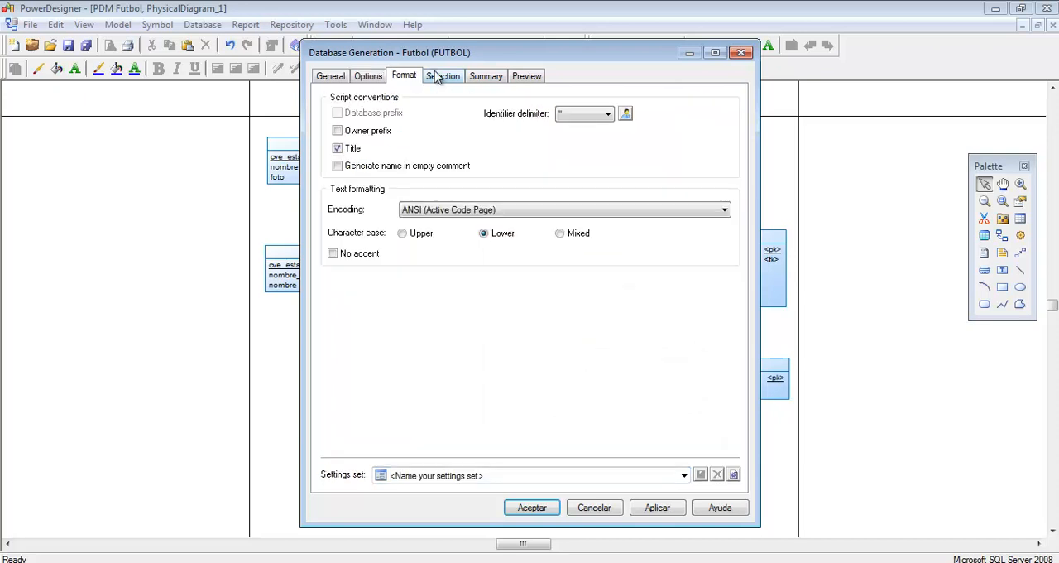
click(443, 76)
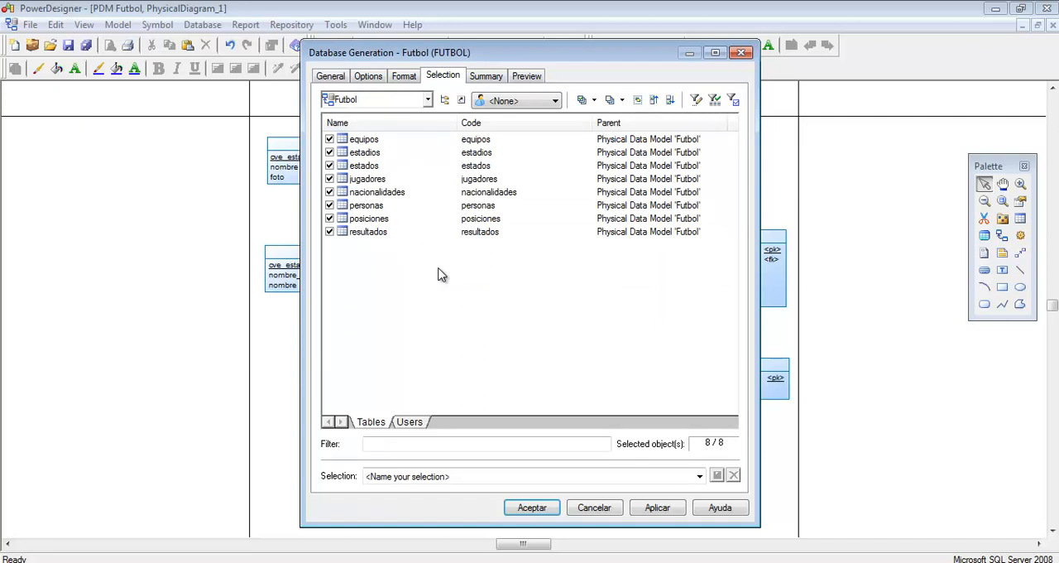
click(337, 80)
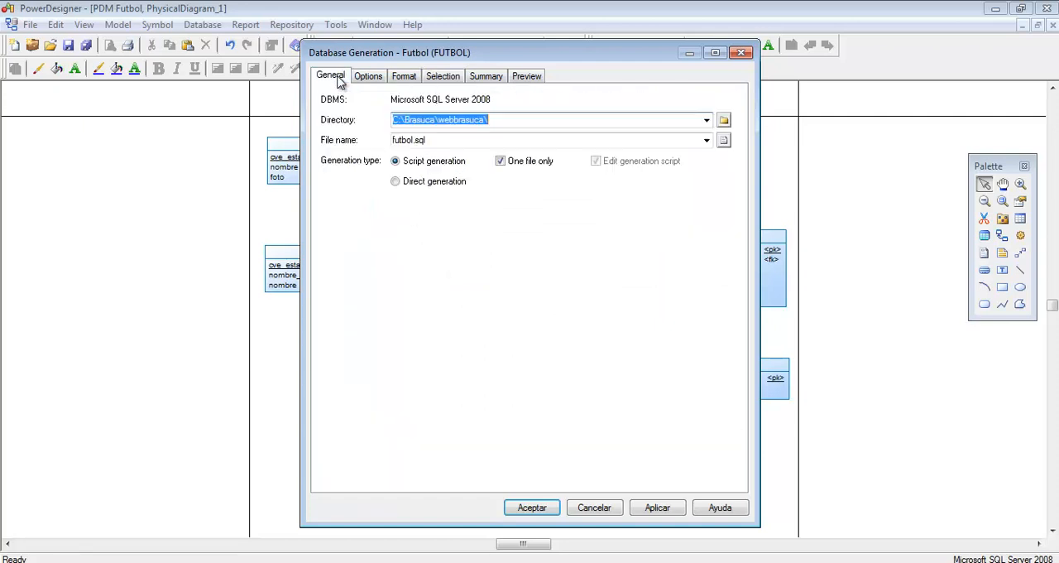
click(533, 508)
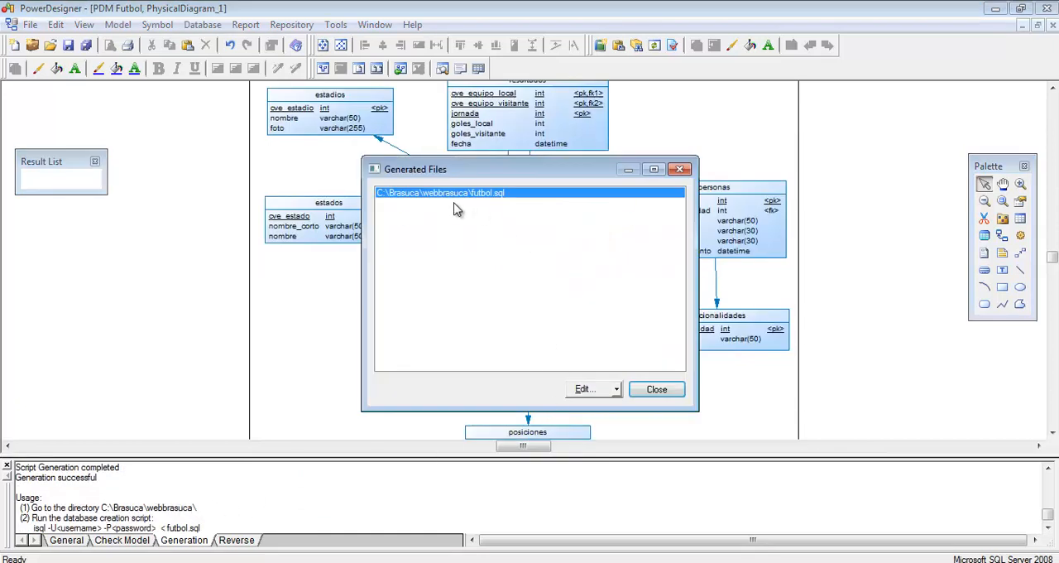
Step: Open the generated futbol.sql script and examine the statements that drop the trigger and the foreign key constraints
click(582, 390)
double_click(562, 276)
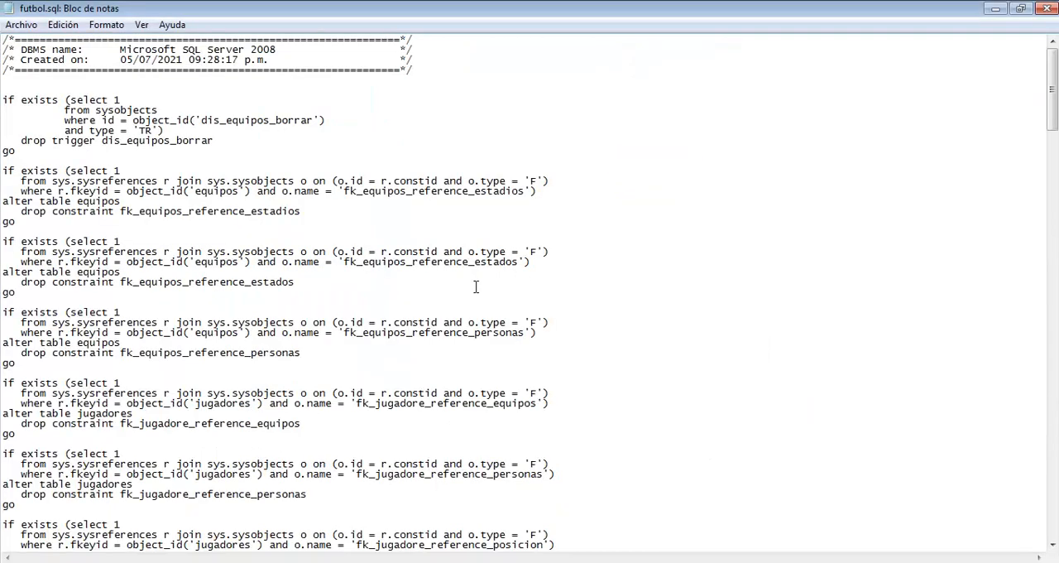
scroll(487, 289, down, 20)
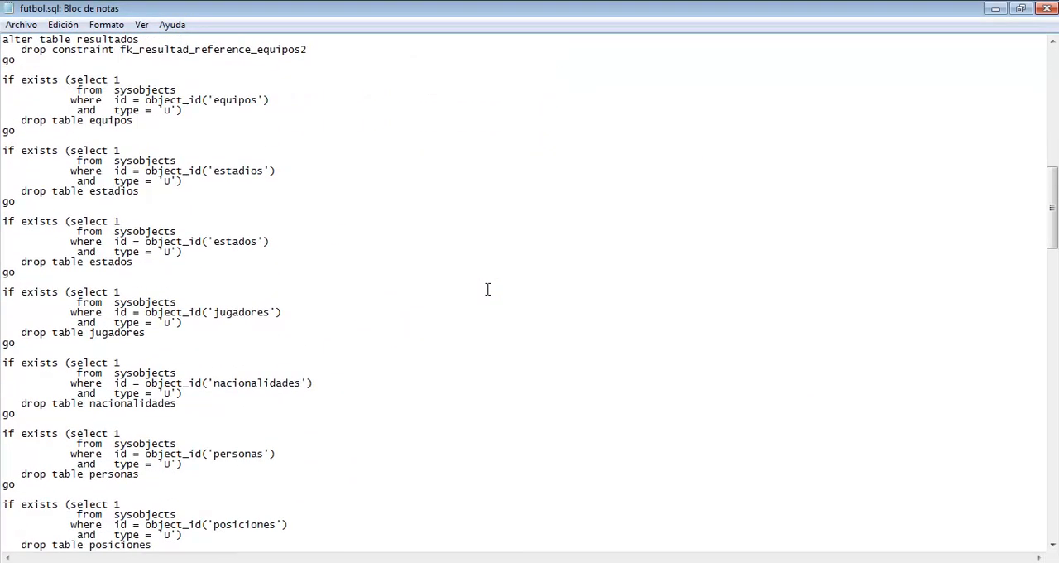
scroll(488, 289, up, 14)
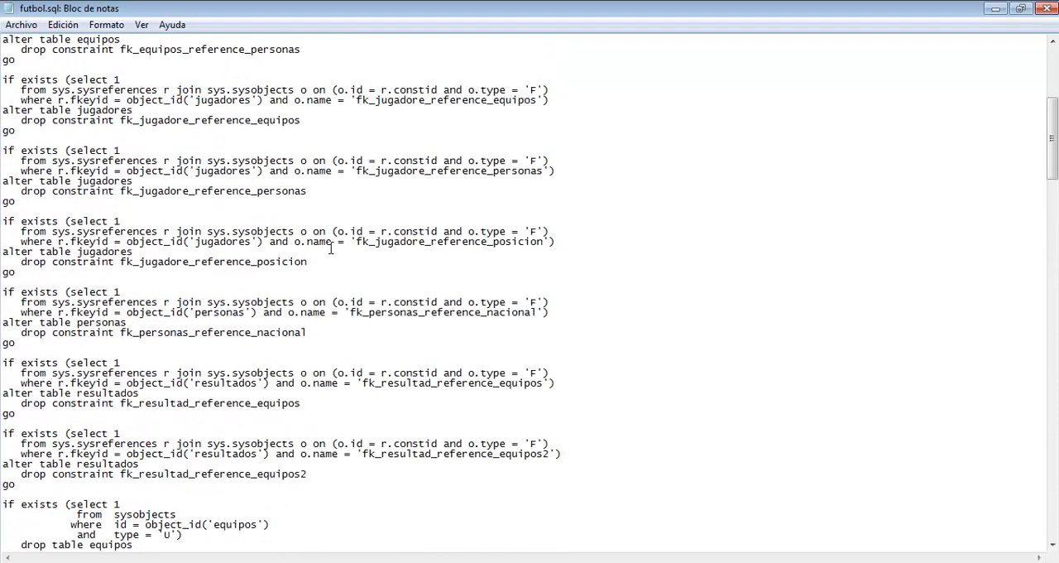
scroll(331, 248, up, 10)
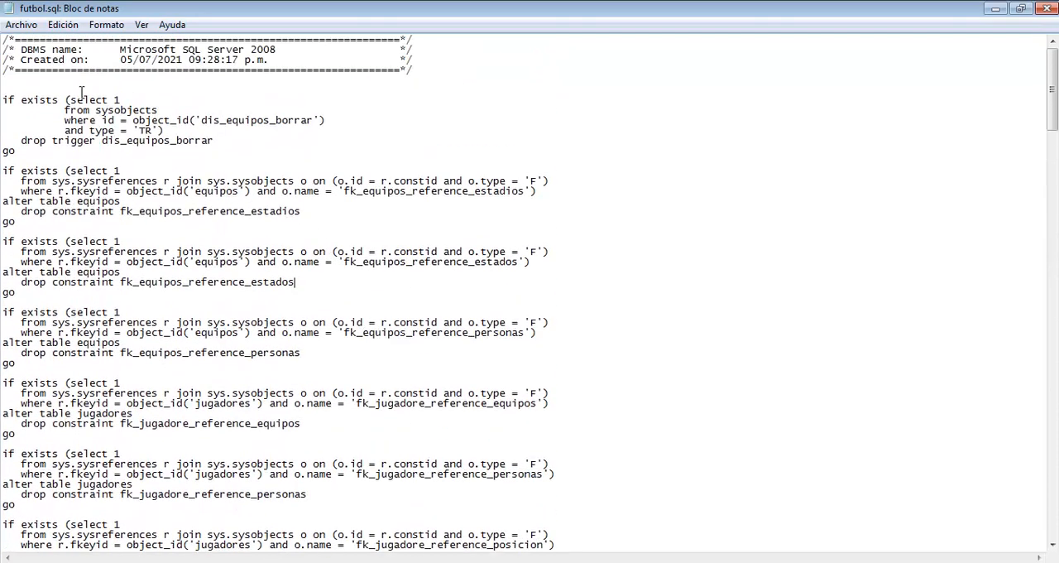
drag(81, 91, 247, 224)
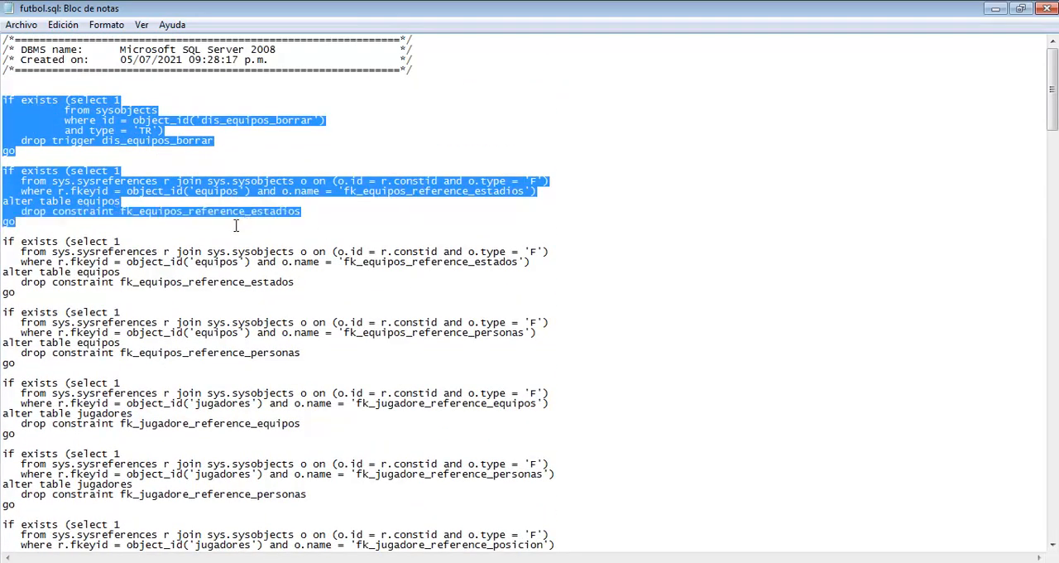
click(231, 225)
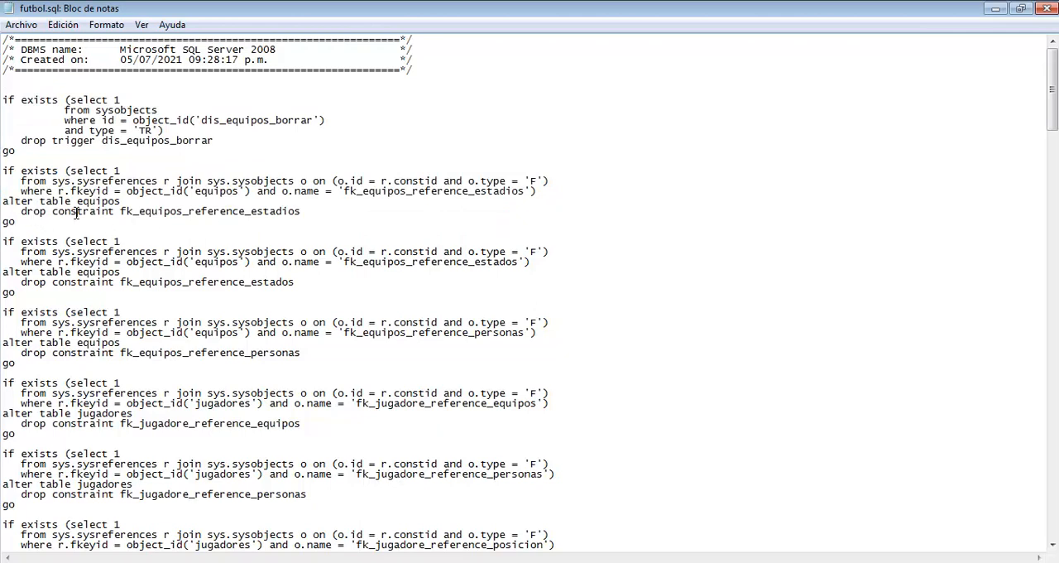
click(122, 238)
double_click(134, 215)
click(153, 231)
drag(27, 226, 3, 168)
click(130, 230)
scroll(130, 230, down, 7)
scroll(130, 230, down, 13)
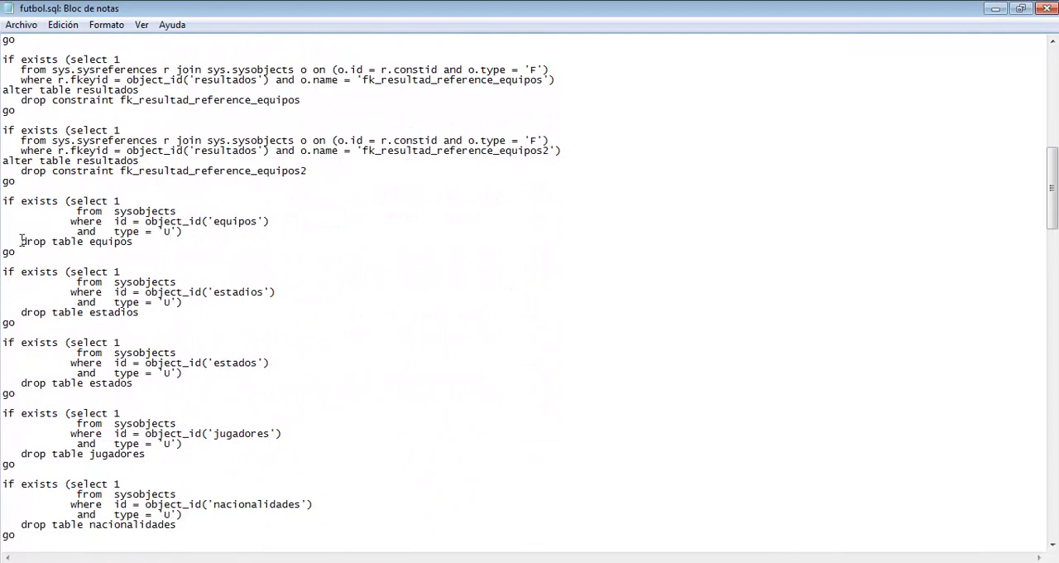
Step: Examine the script's conditional drop table statements, starting with the one for equipos
drag(21, 241, 141, 238)
click(71, 200)
drag(22, 241, 132, 242)
click(158, 245)
scroll(249, 264, down, 13)
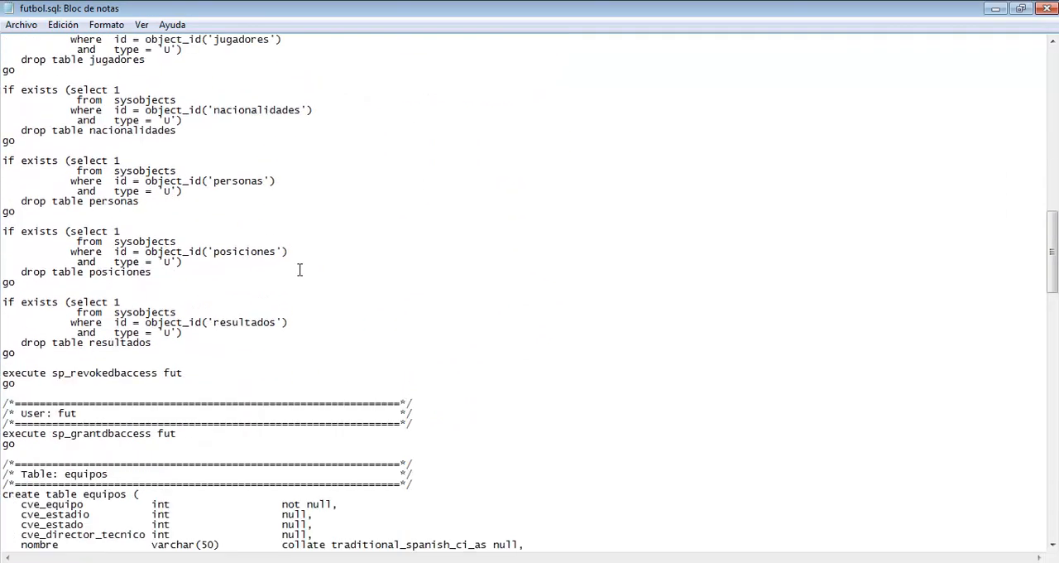
Step: Examine the script's create table statements, from equipos through the following tables
scroll(300, 270, down, 8)
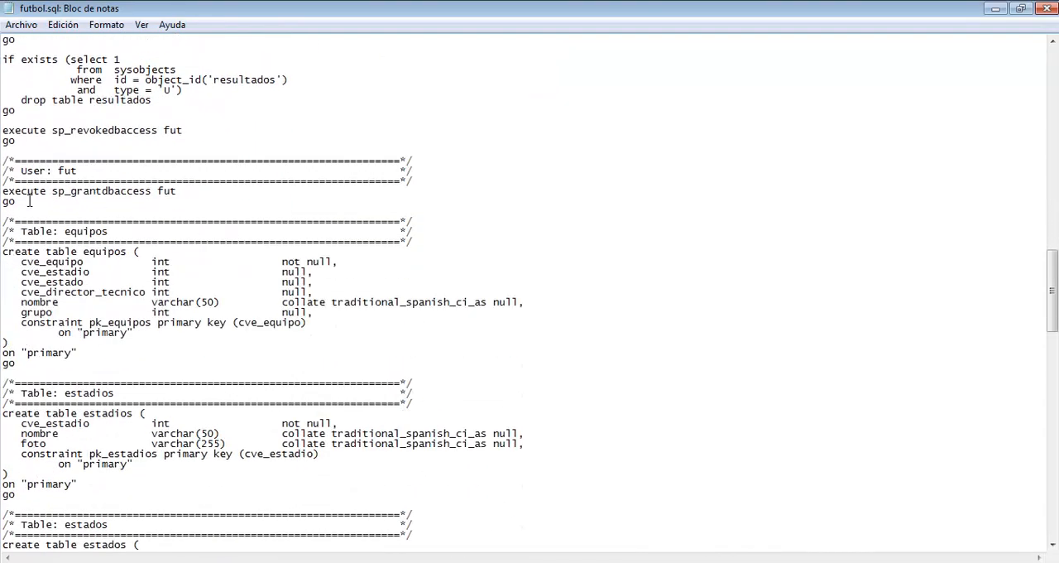
drag(33, 212, 233, 348)
click(183, 312)
double_click(103, 234)
click(137, 267)
scroll(124, 267, down, 2)
drag(40, 263, 215, 272)
scroll(317, 302, down, 4)
scroll(317, 301, down, 20)
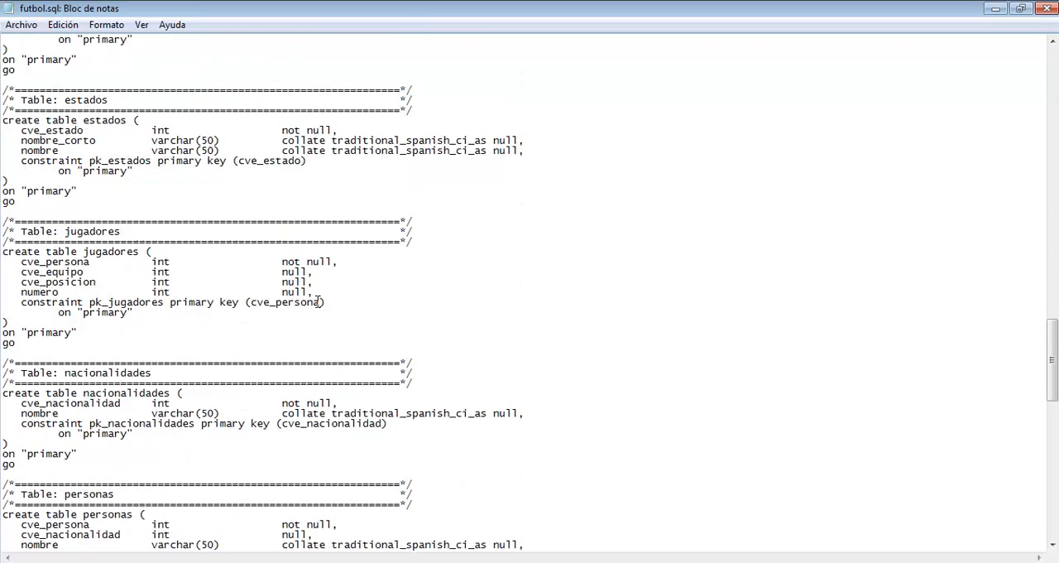
Step: Examine the alter table statements that add the foreign keys, and return to the start of the script
scroll(317, 301, down, 3)
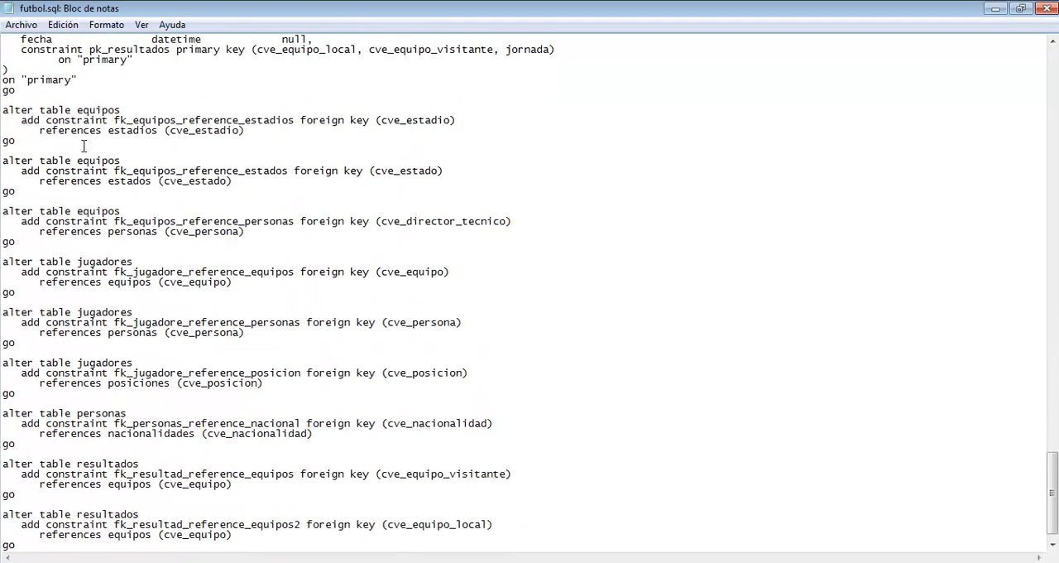
drag(52, 95, 359, 475)
click(409, 434)
scroll(599, 351, up, 20)
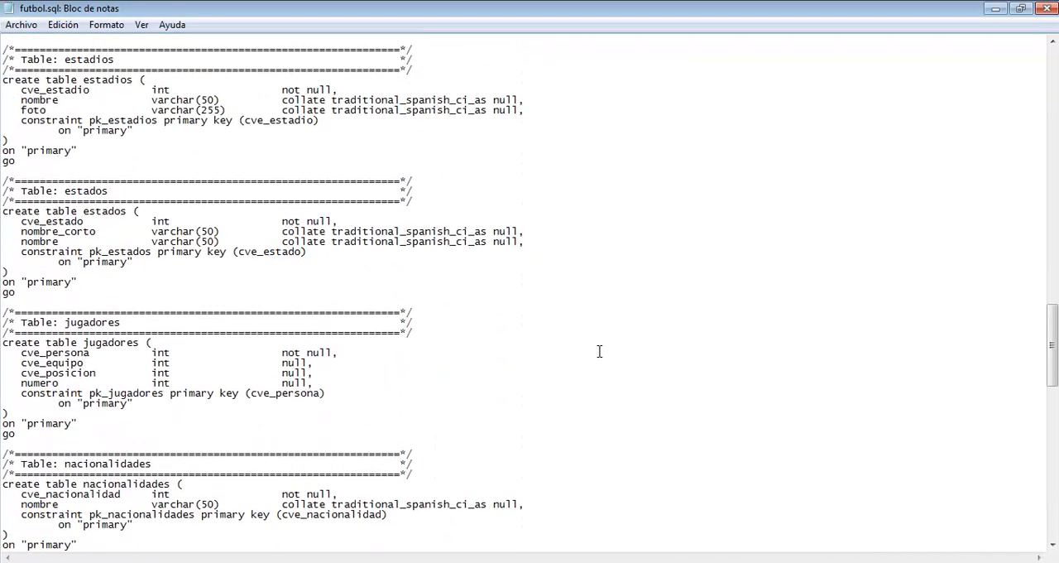
scroll(599, 350, up, 20)
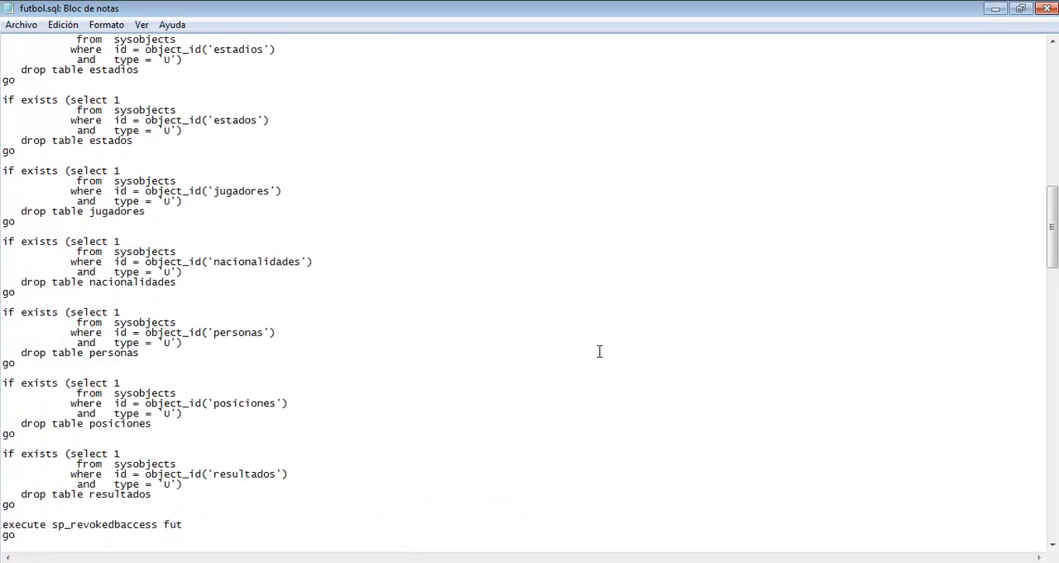
scroll(599, 351, up, 15)
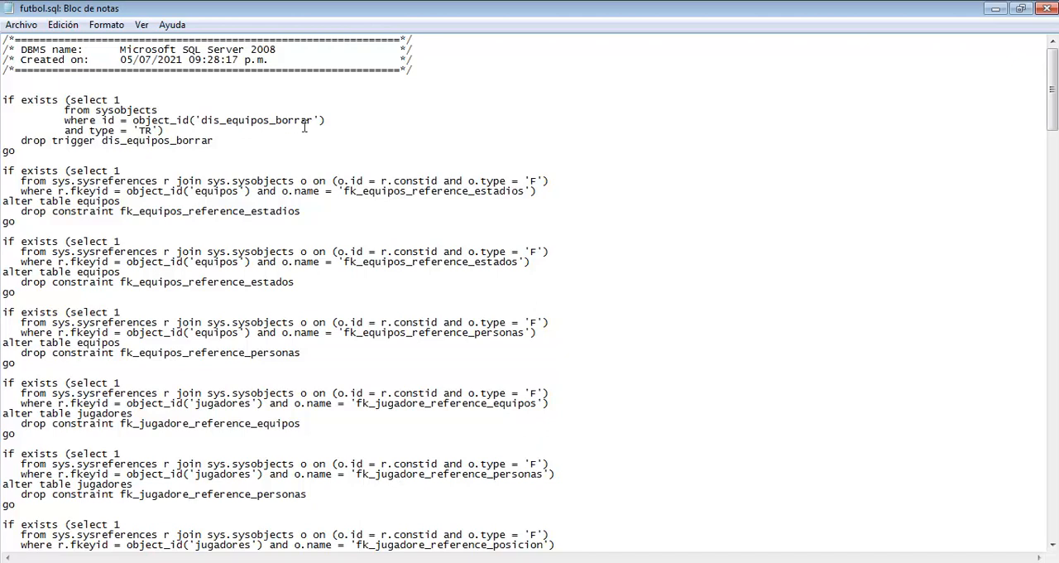
Step: Close the script and the generated files list, and hide the result list and output windows
click(1046, 10)
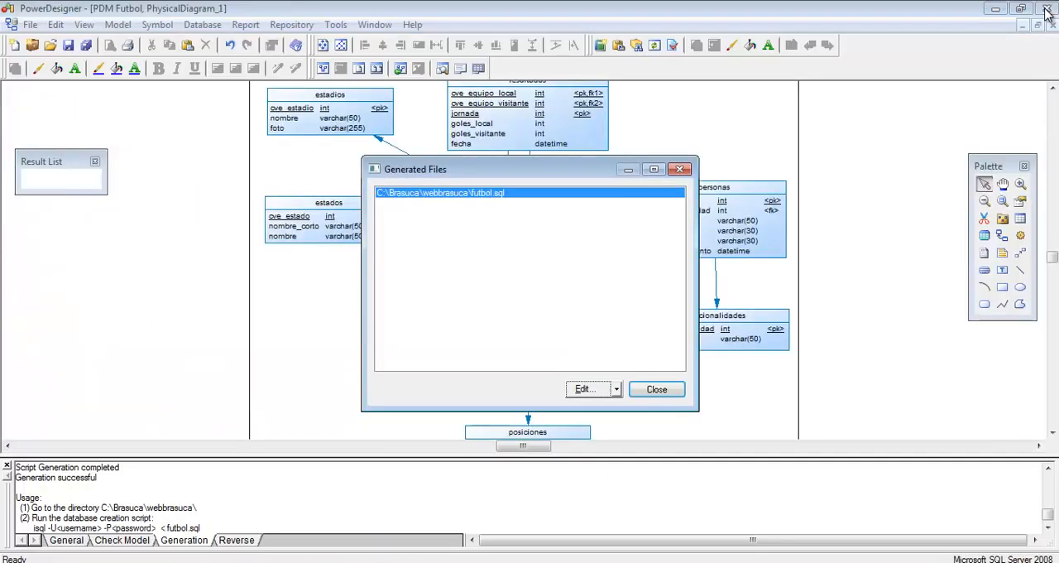
click(656, 389)
click(324, 162)
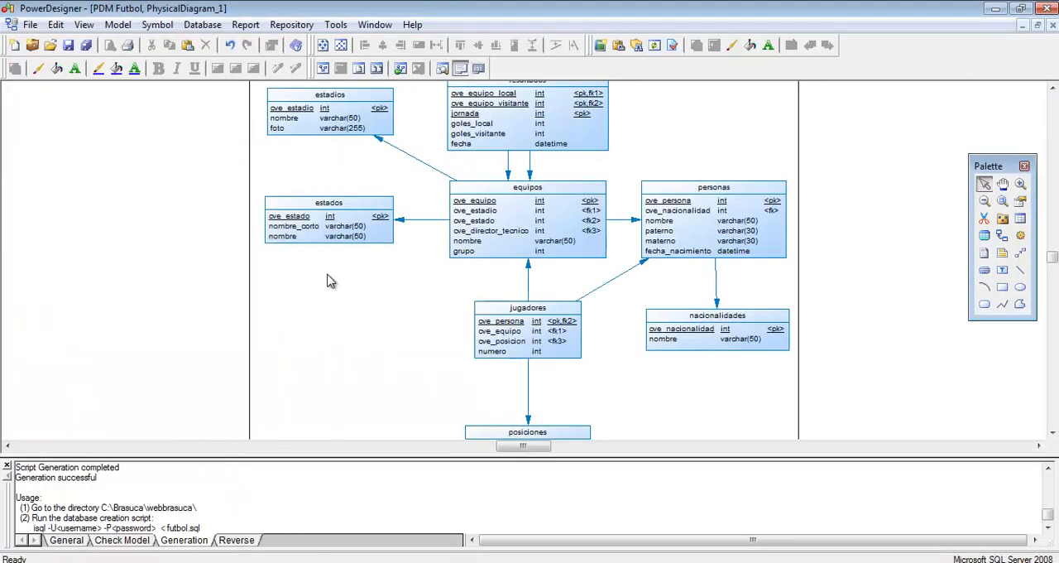
click(7, 466)
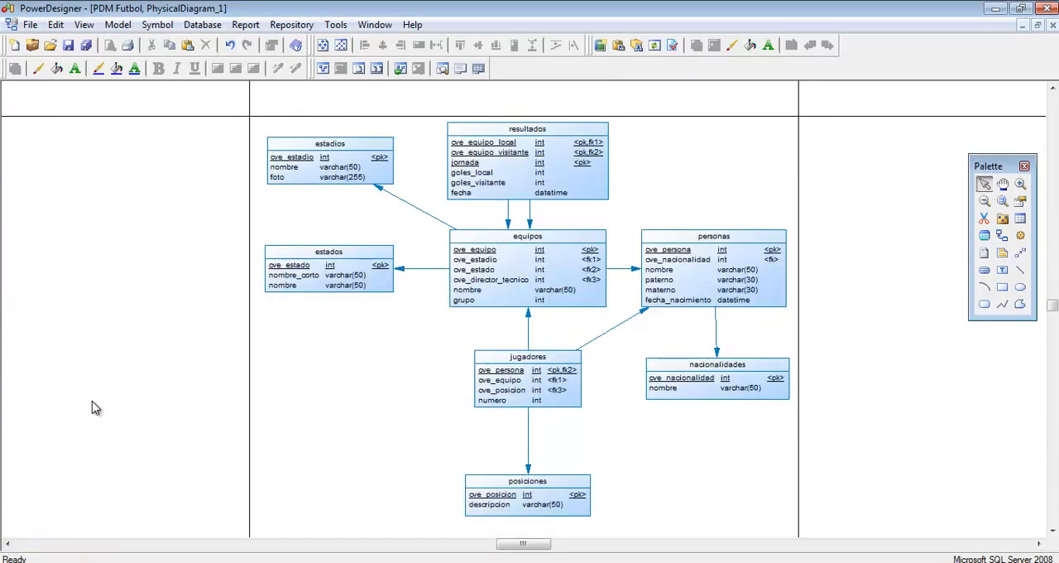